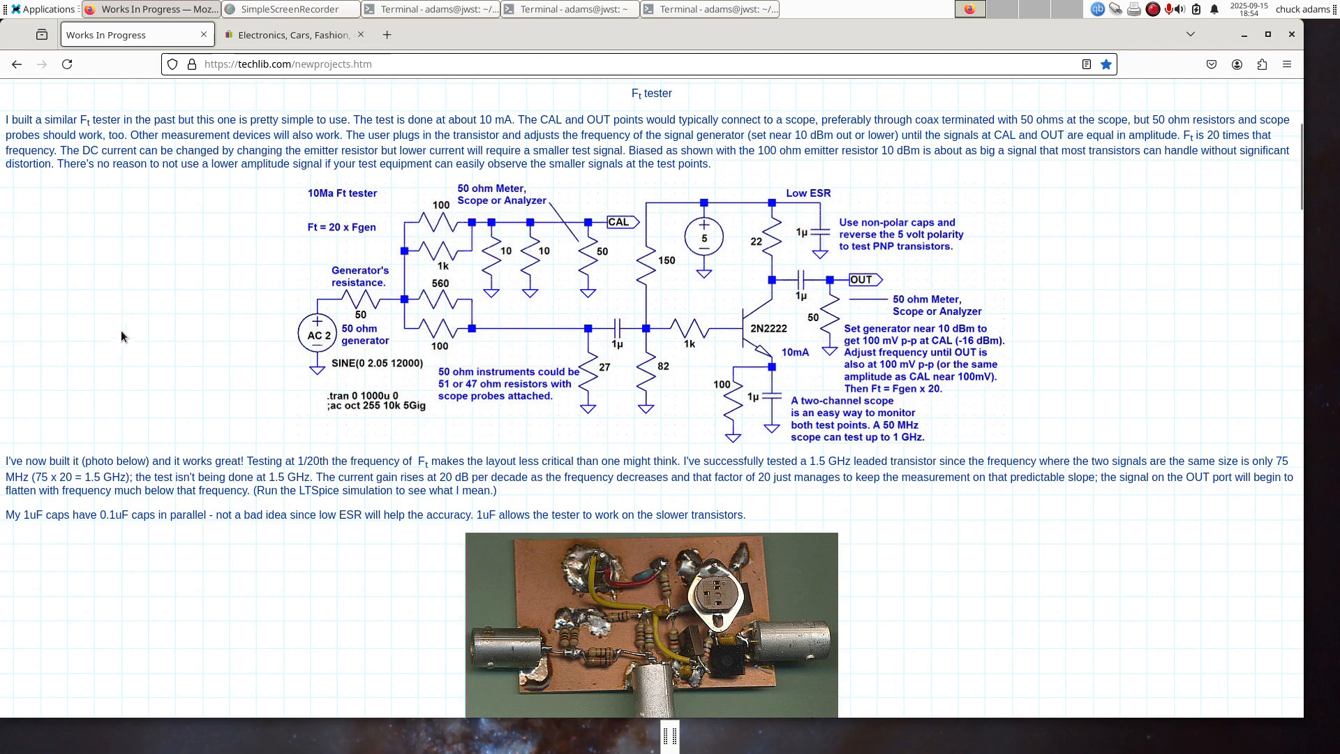
- Launch Sprint-Layout 6.0 from the installed Wine programs
click(37, 10)
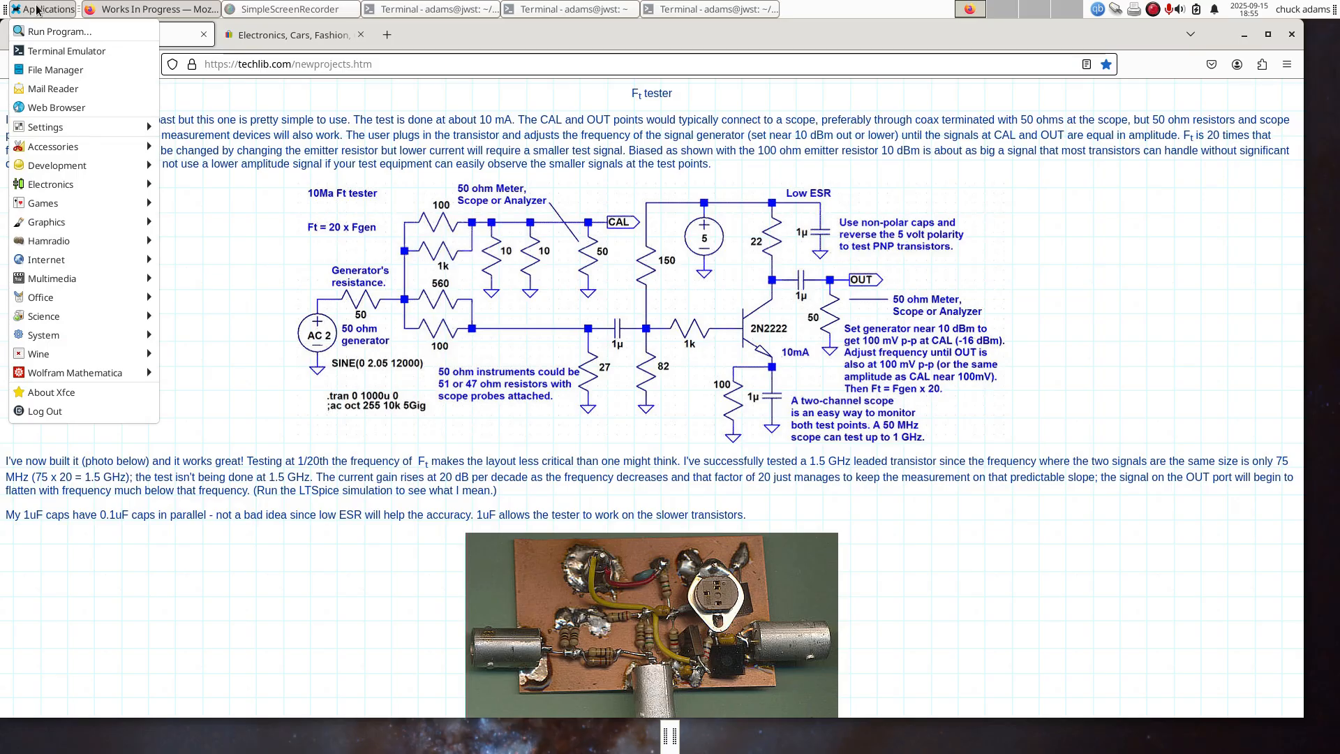
mouse_move(49, 355)
mouse_move(255, 357)
mouse_move(268, 413)
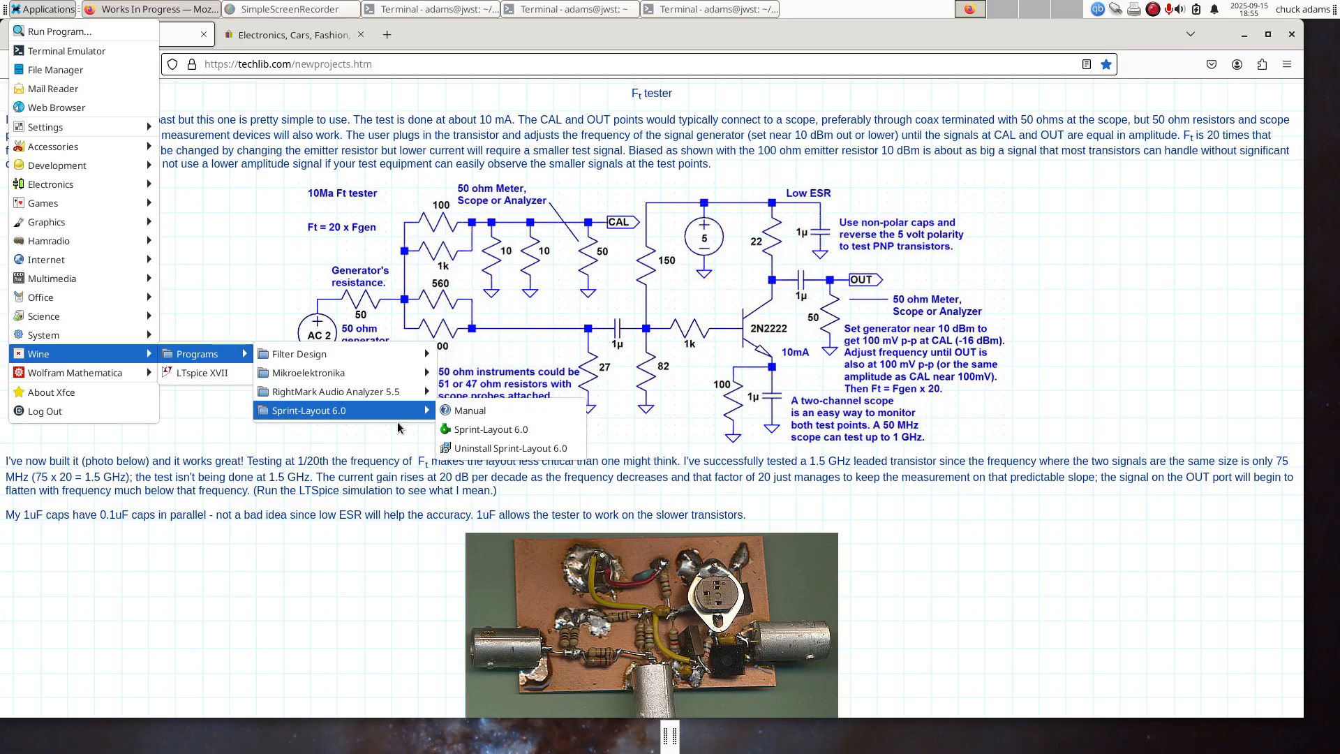
click(464, 434)
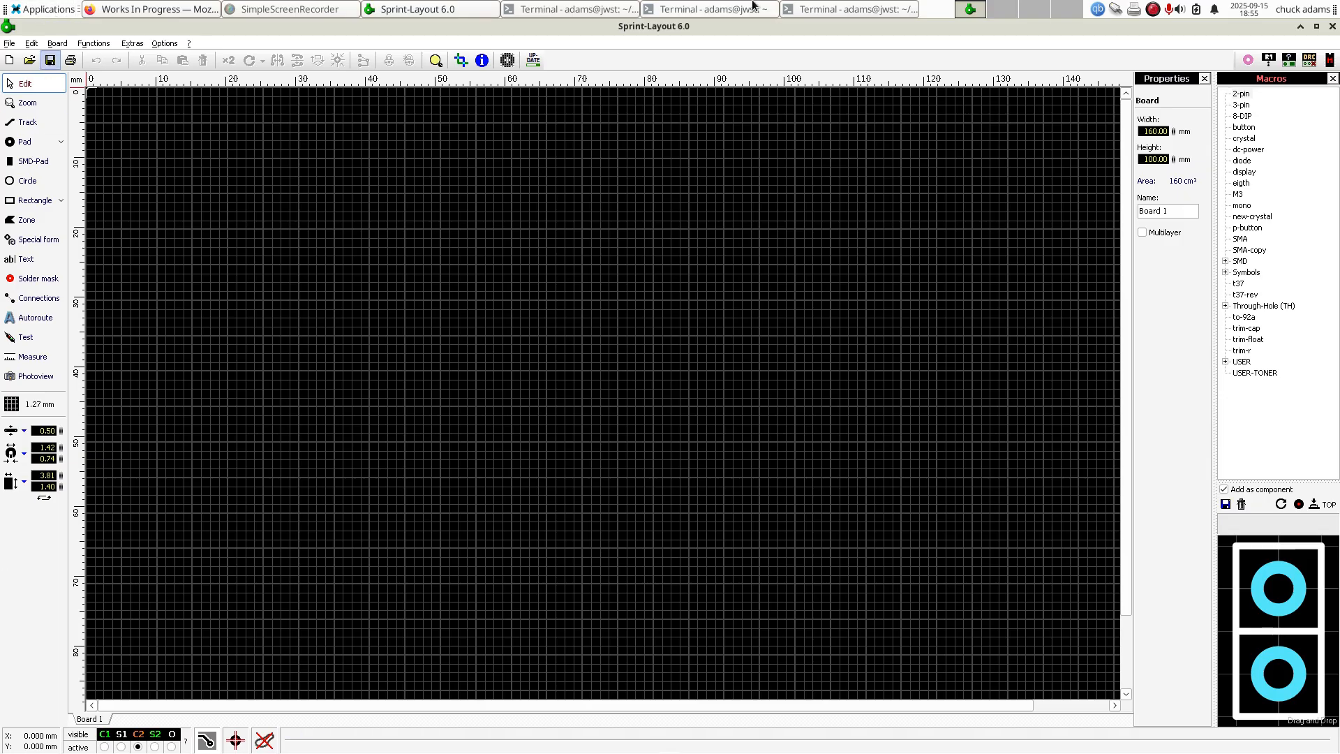
- Set the board size to 100 mm wide by 60 mm high and the snap grid to 2.54 mm
drag(1142, 131, 1165, 130)
text(1)
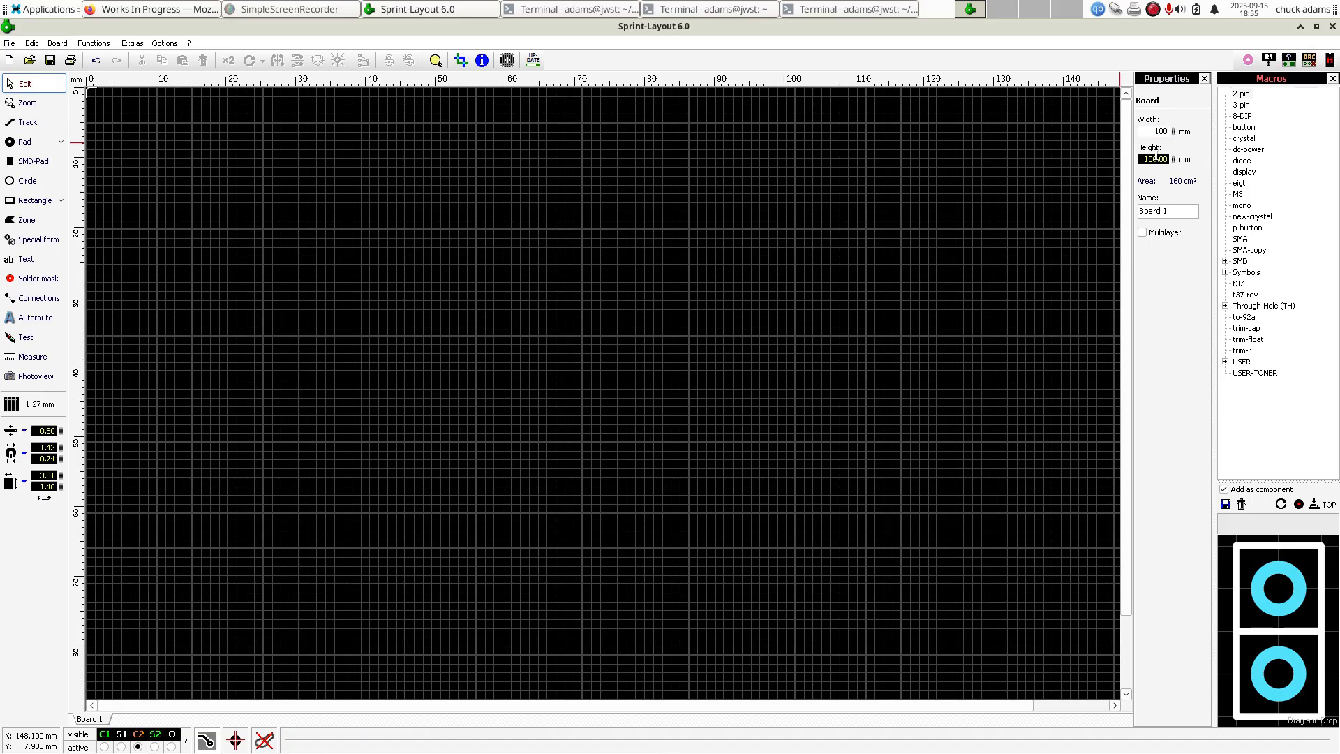
drag(1143, 160, 1184, 163)
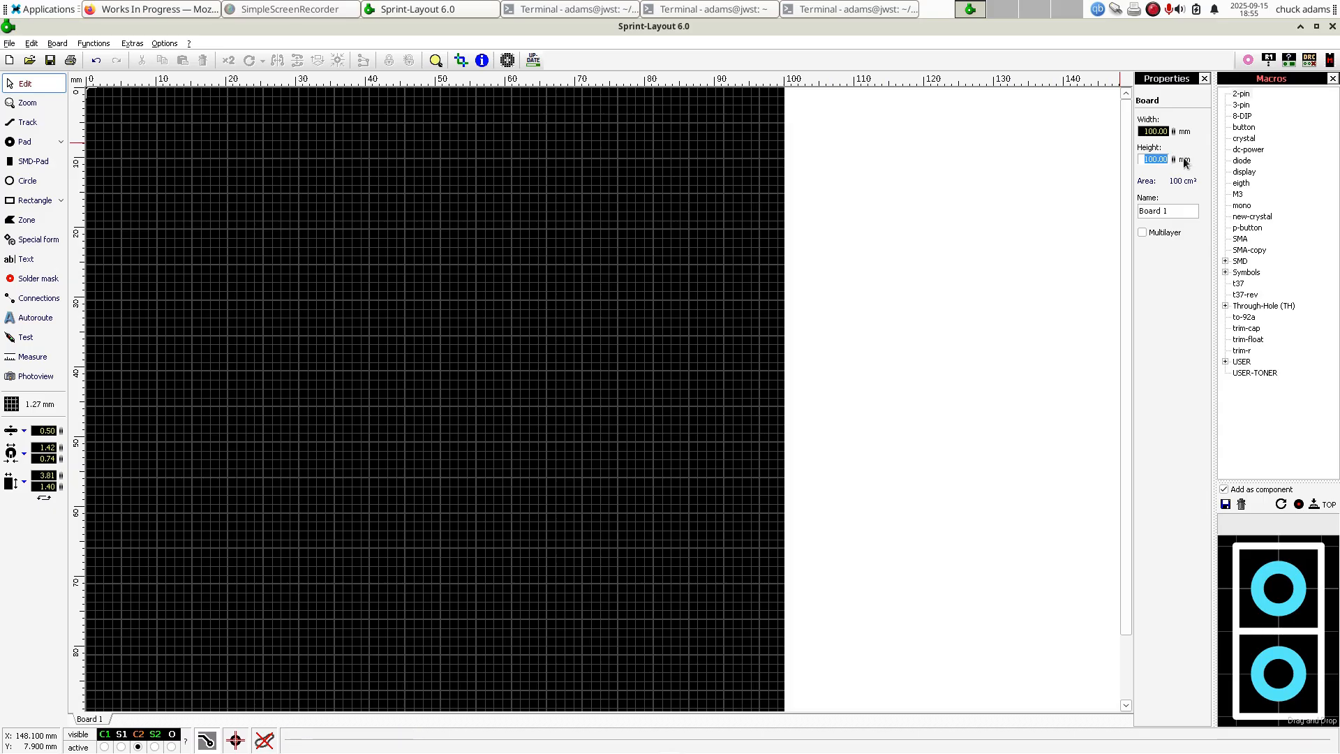
text(60)
key(Return)
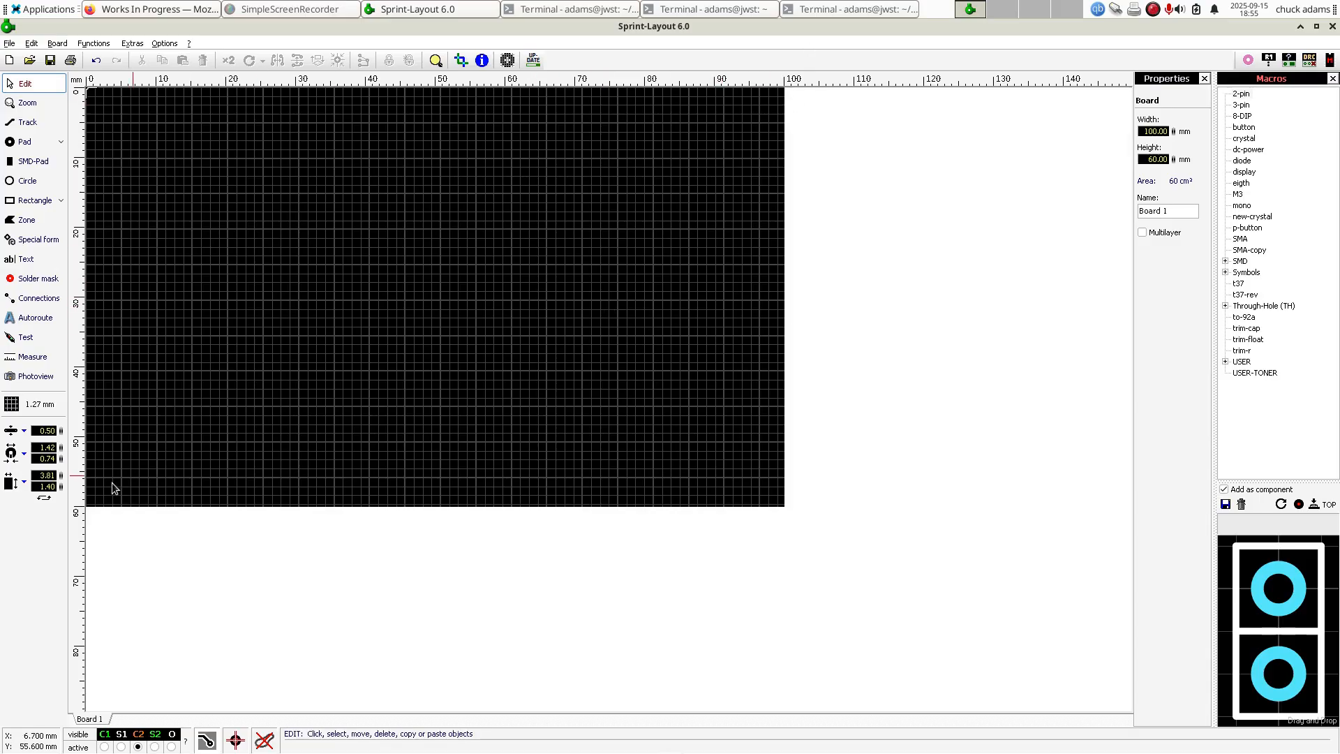
click(37, 405)
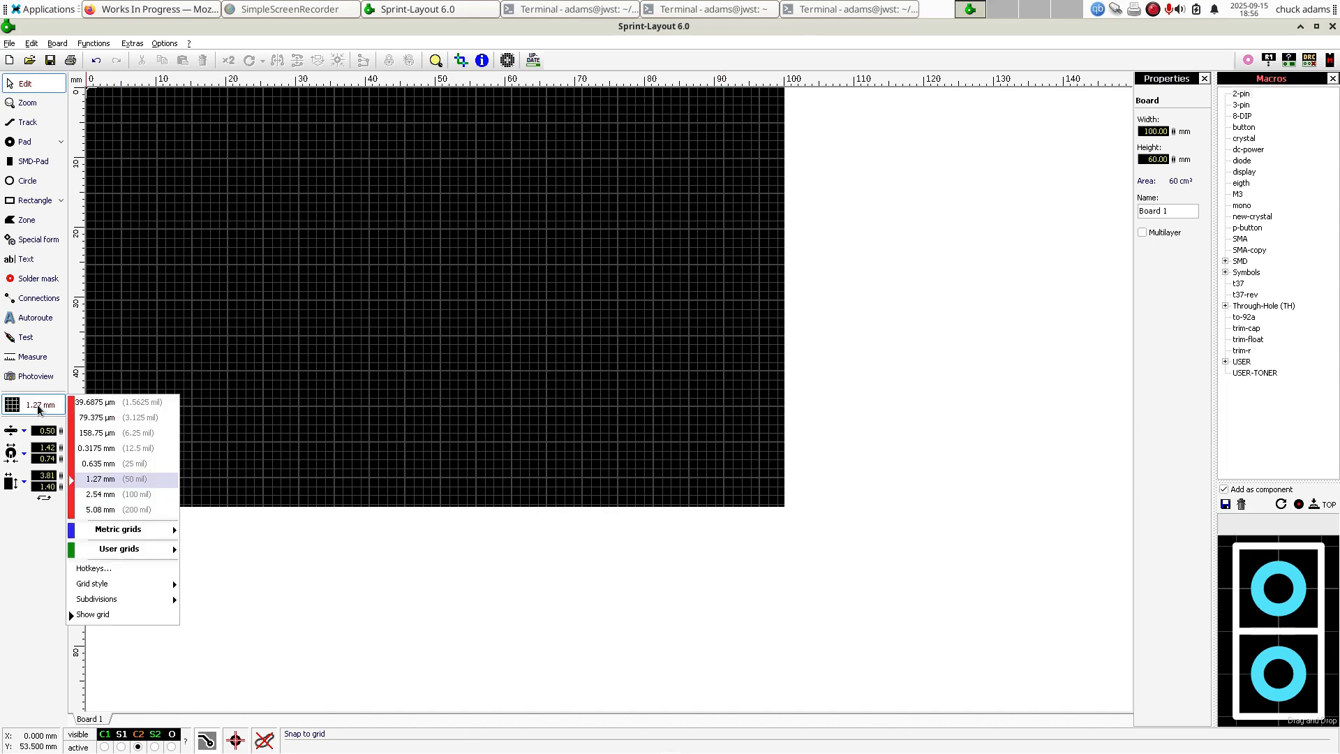
click(106, 495)
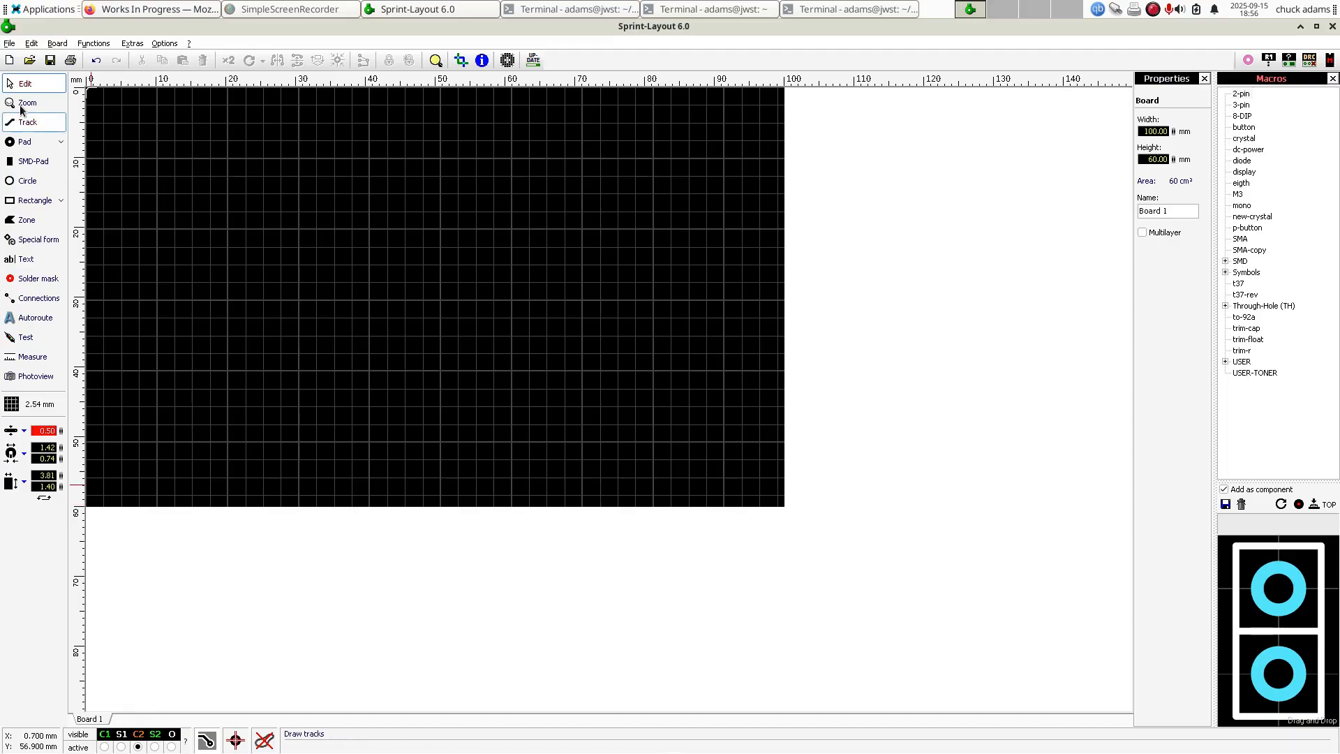
- Consult the Ft tester schematic in Firefox and place a 2-pin macro near the board's left edge at X 7.62, Y 38.1 mm, without ID or value
click(102, 10)
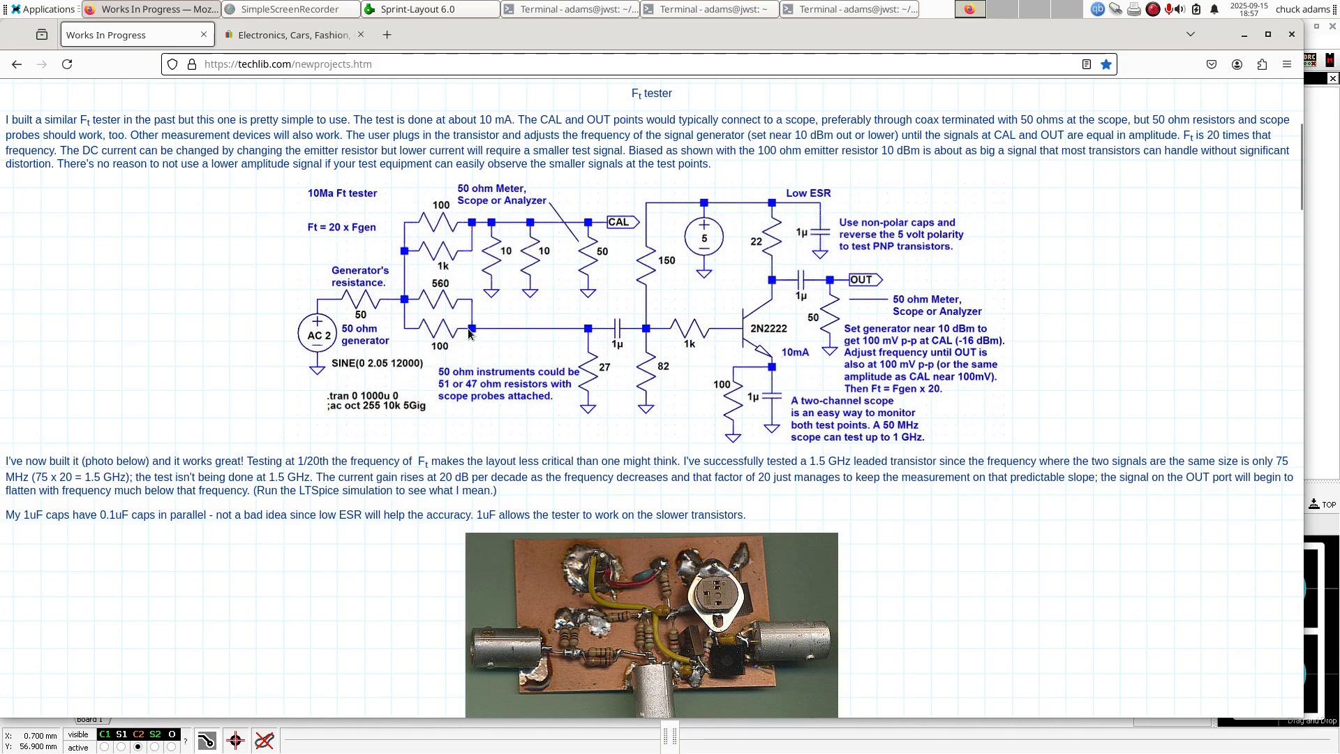
click(185, 10)
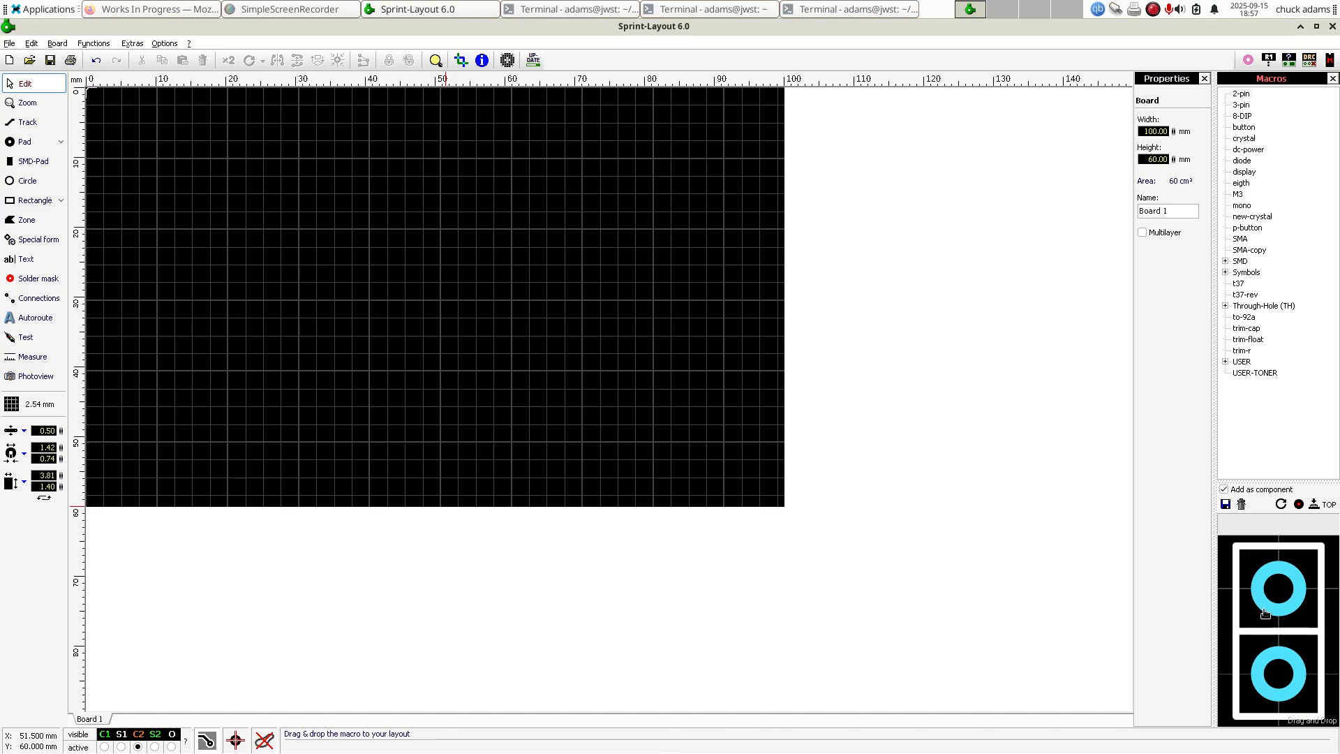
drag(1266, 612, 140, 361)
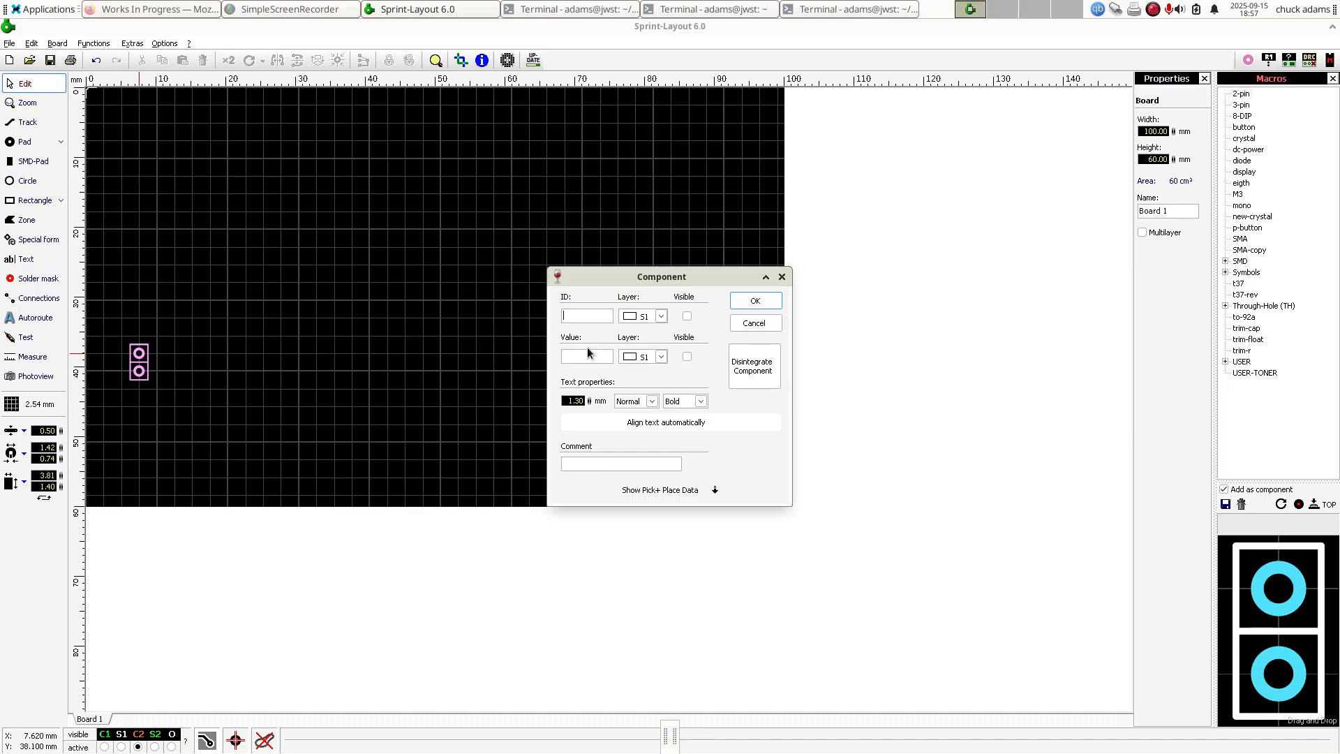
click(187, 14)
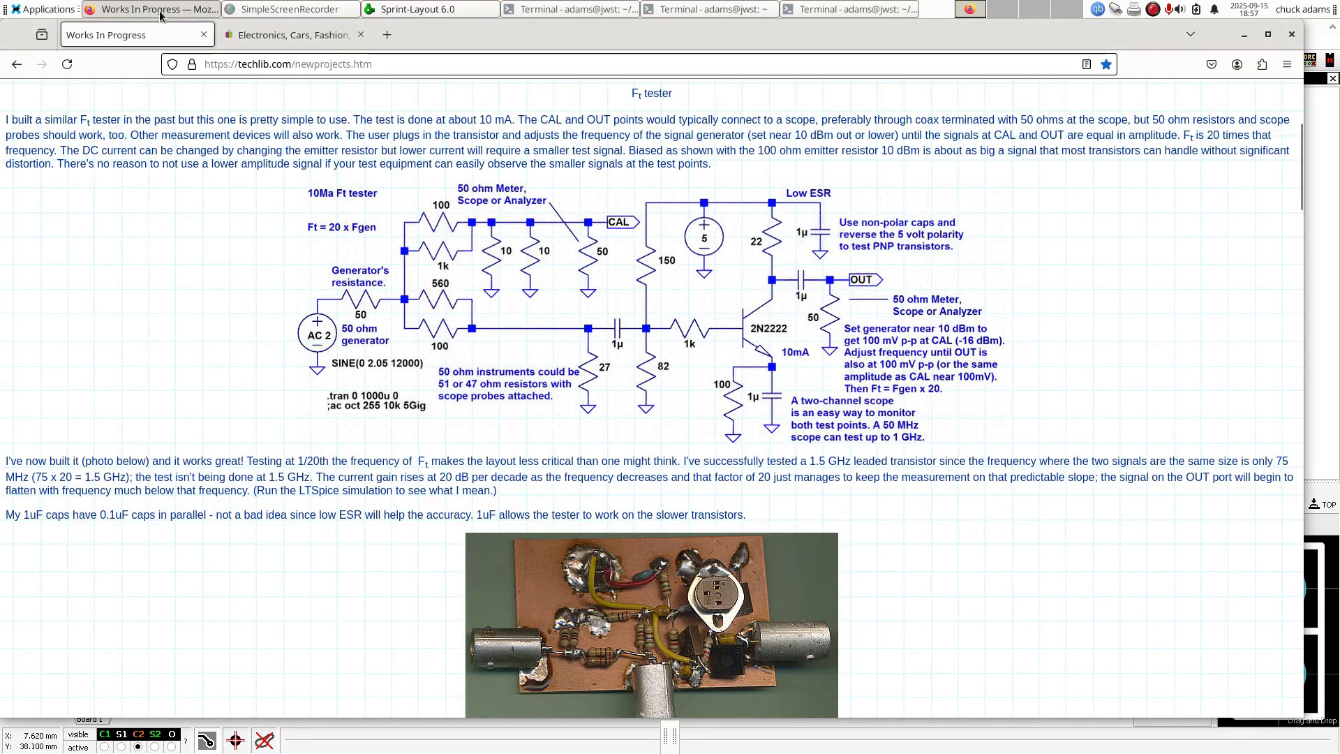
click(160, 14)
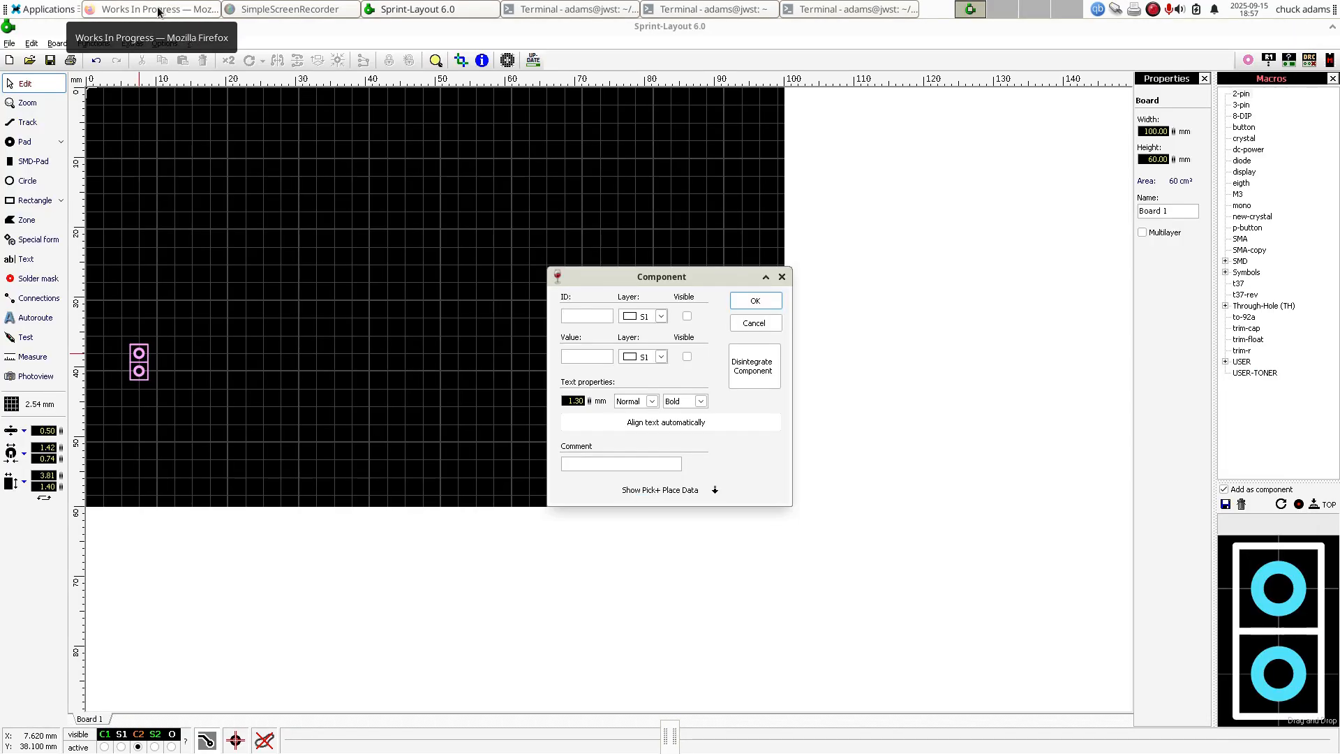
click(159, 12)
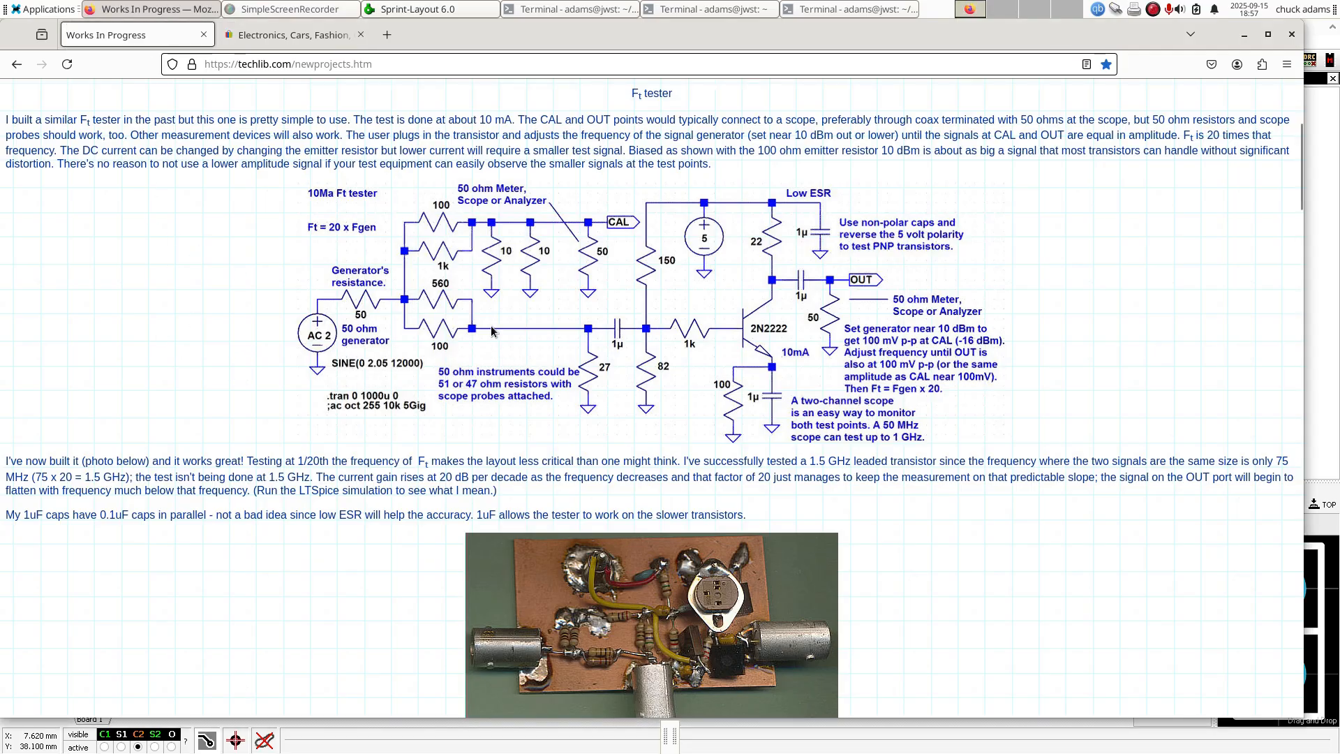
click(152, 13)
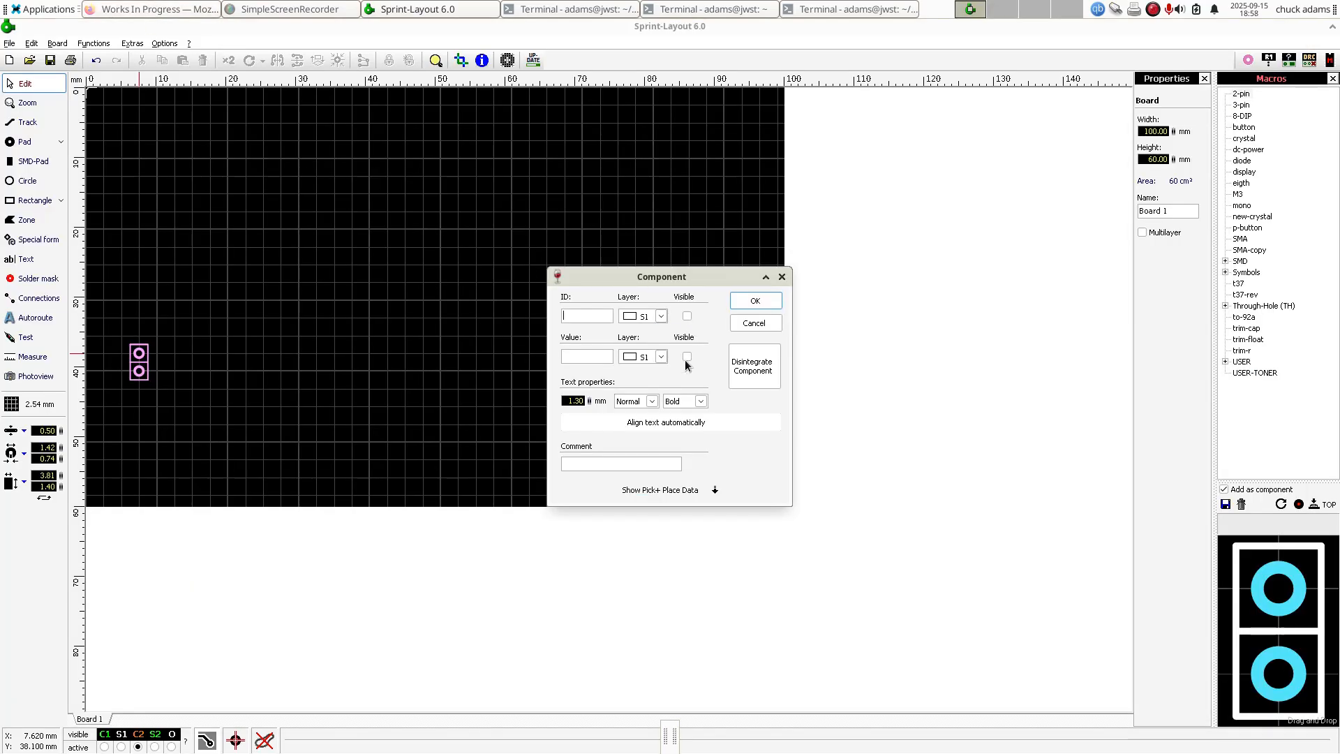
click(741, 301)
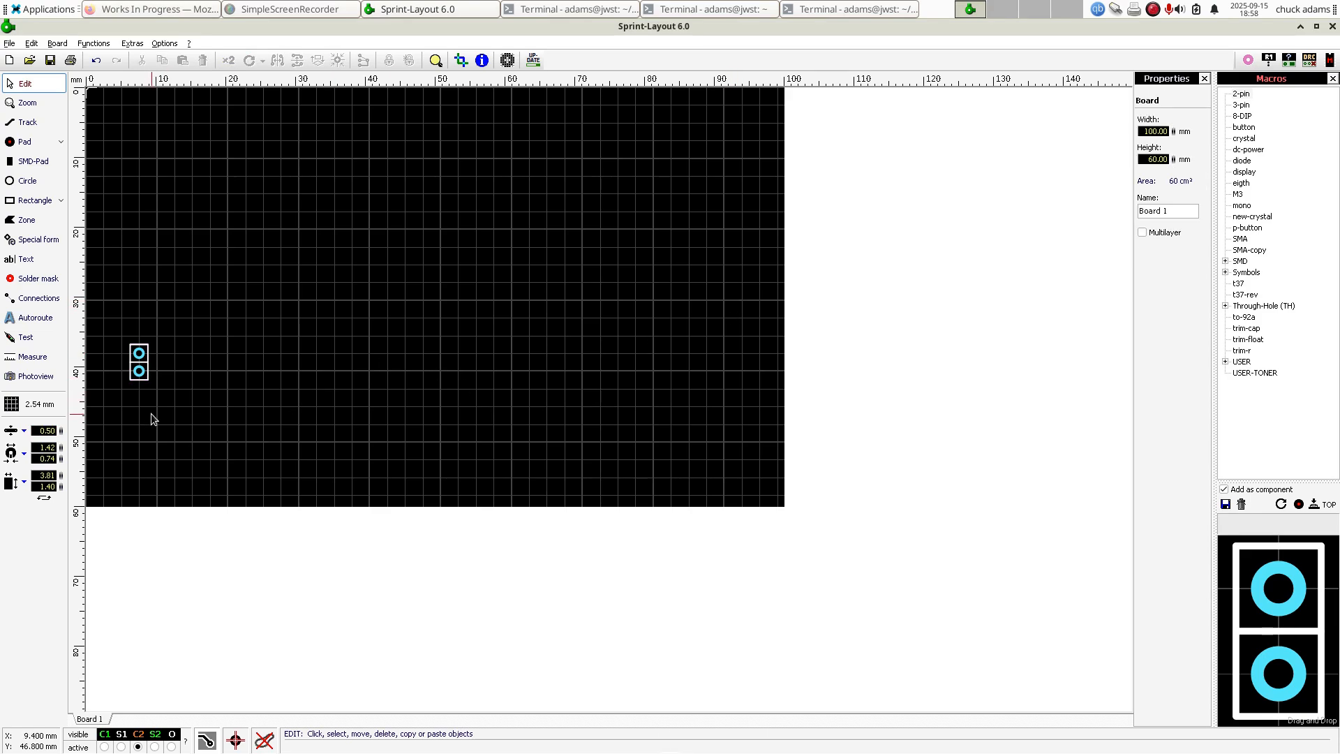
- Place a standard through-hole R (10 mm) resistor horizontally beside the 2-pin connector, with its left pad at X 12.7, Y 38.1 mm
click(172, 10)
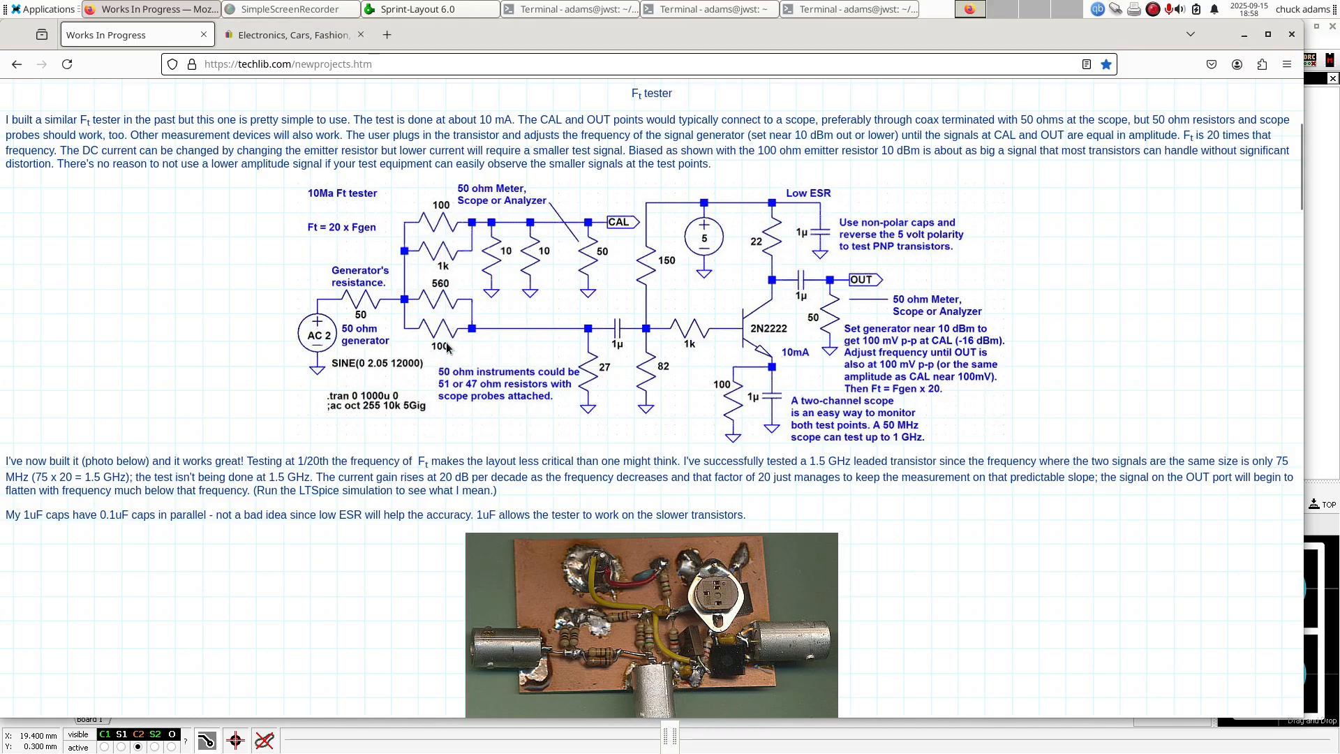
click(150, 10)
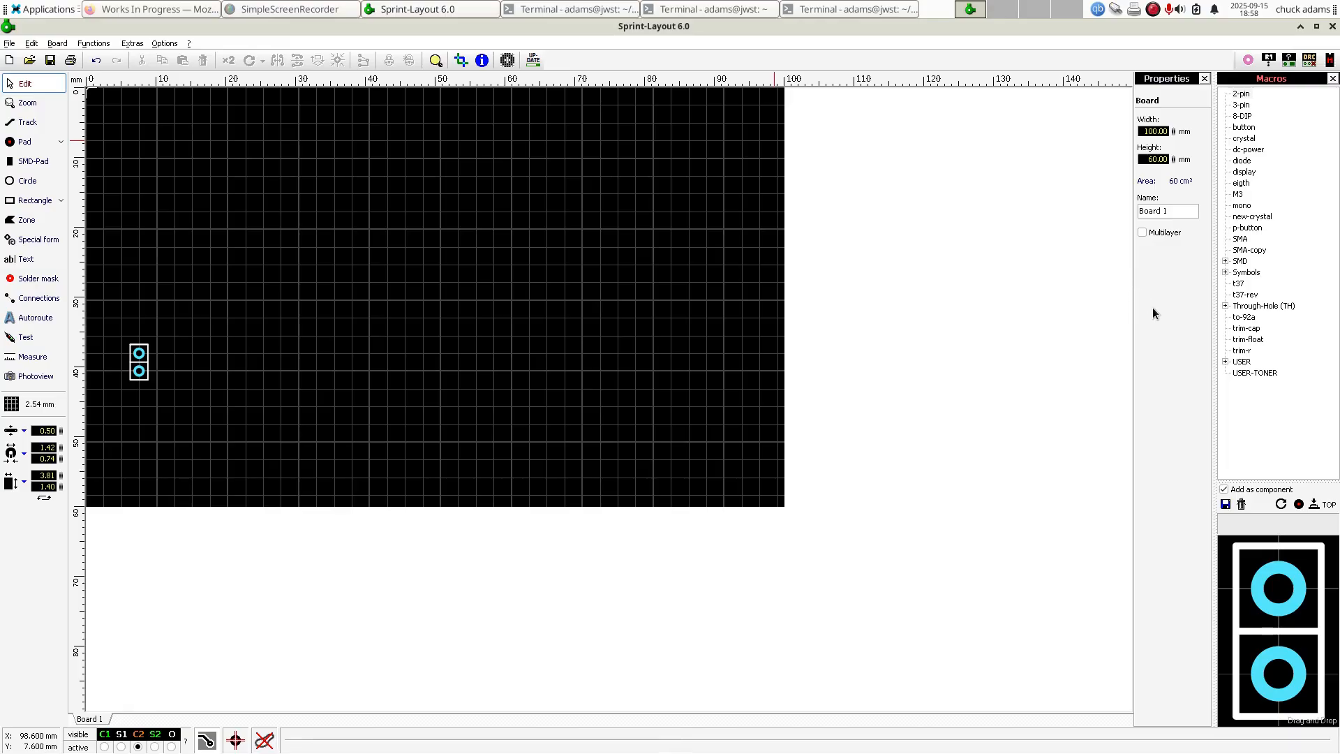
click(1225, 306)
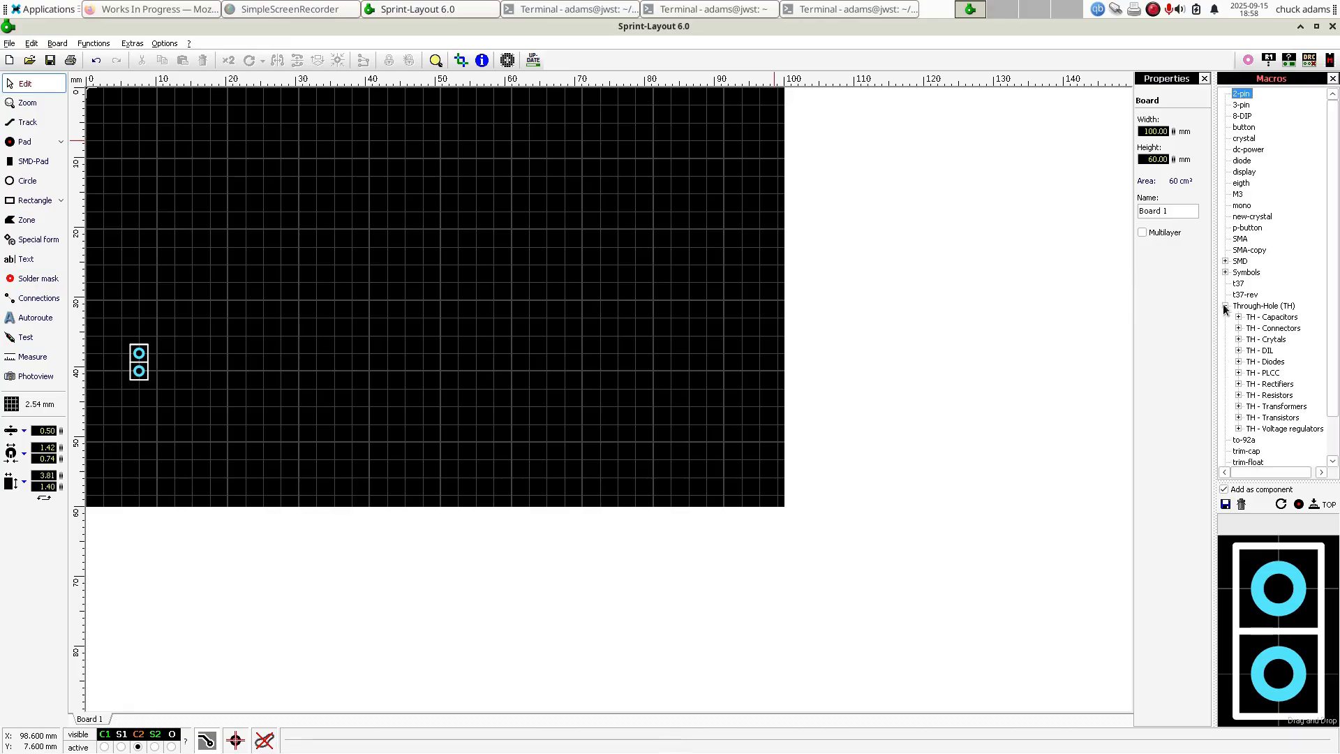
click(1236, 395)
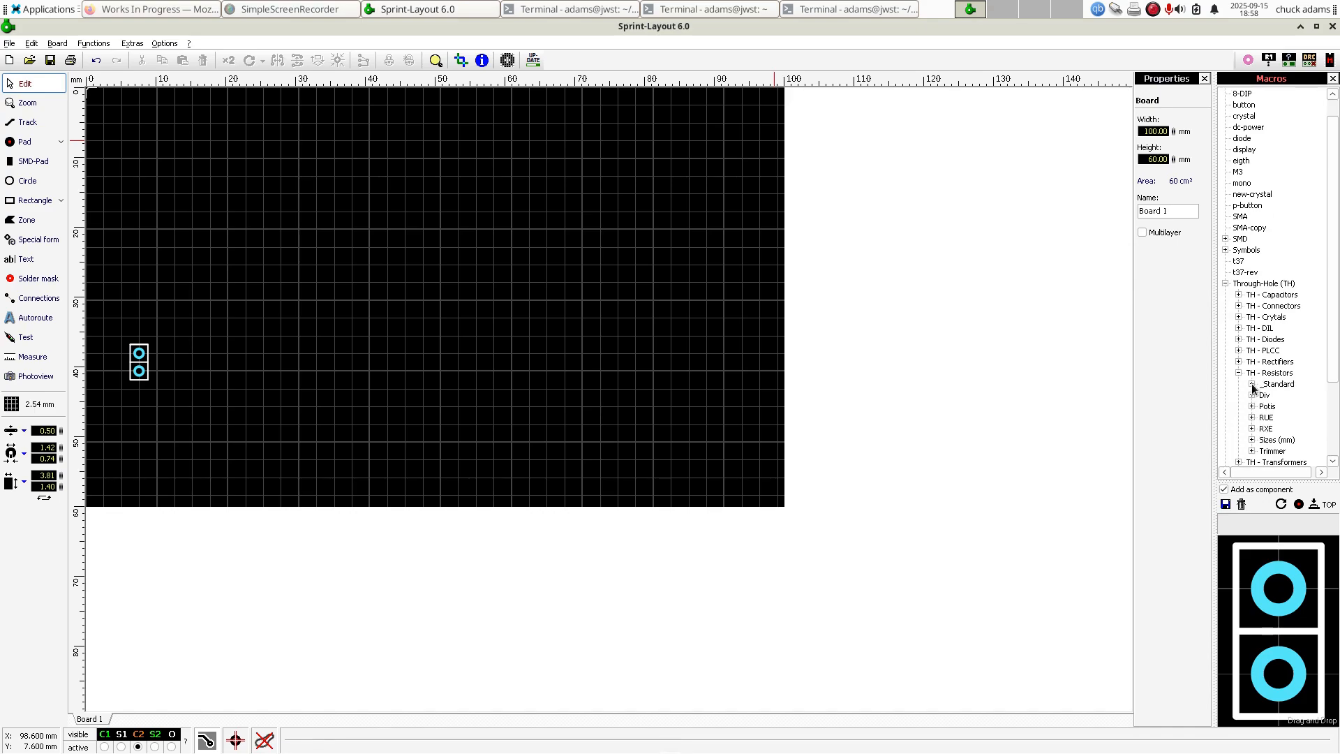
click(1252, 384)
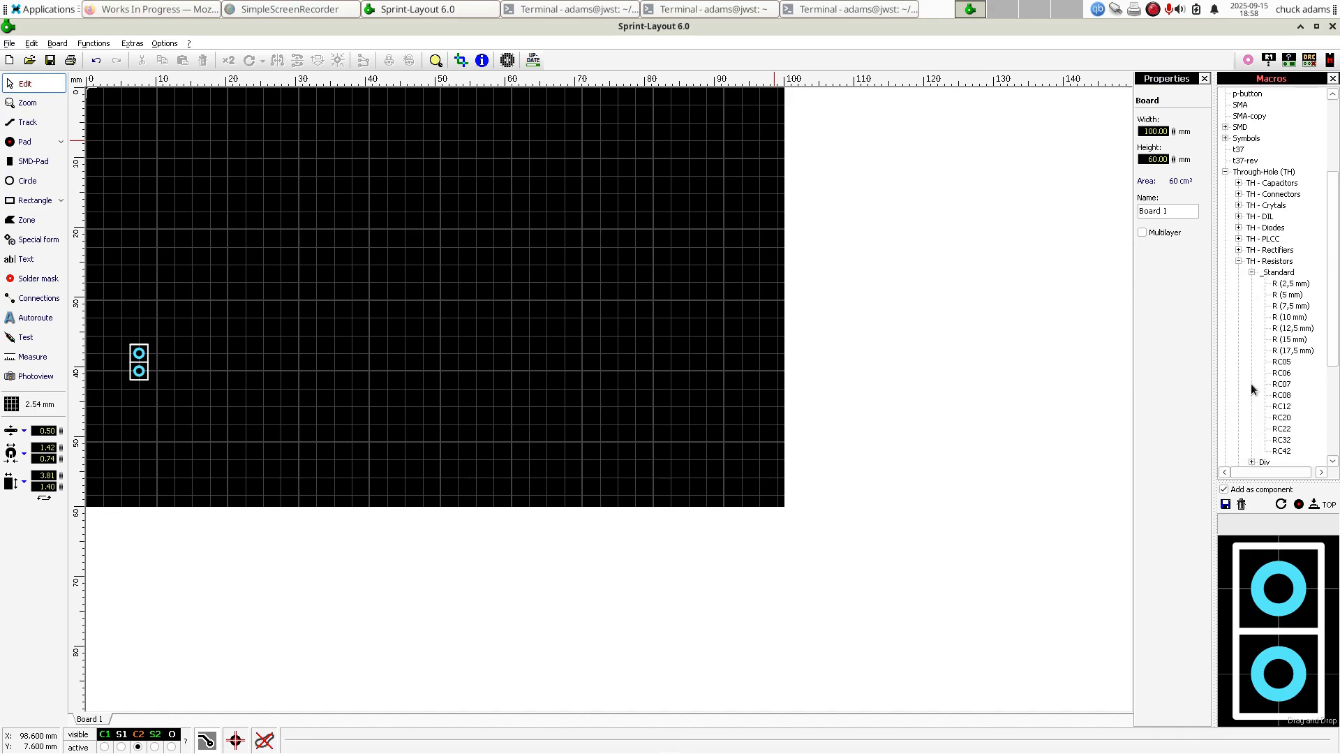
click(1290, 318)
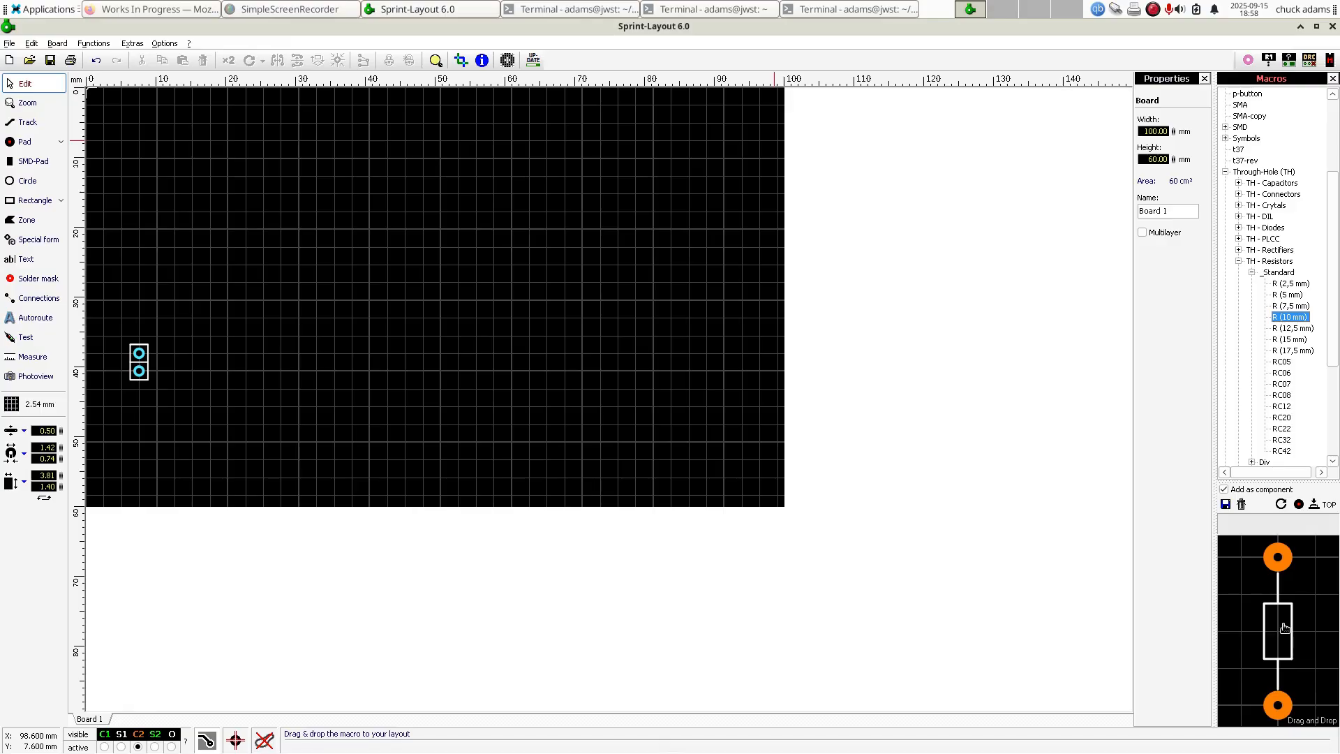
click(1281, 504)
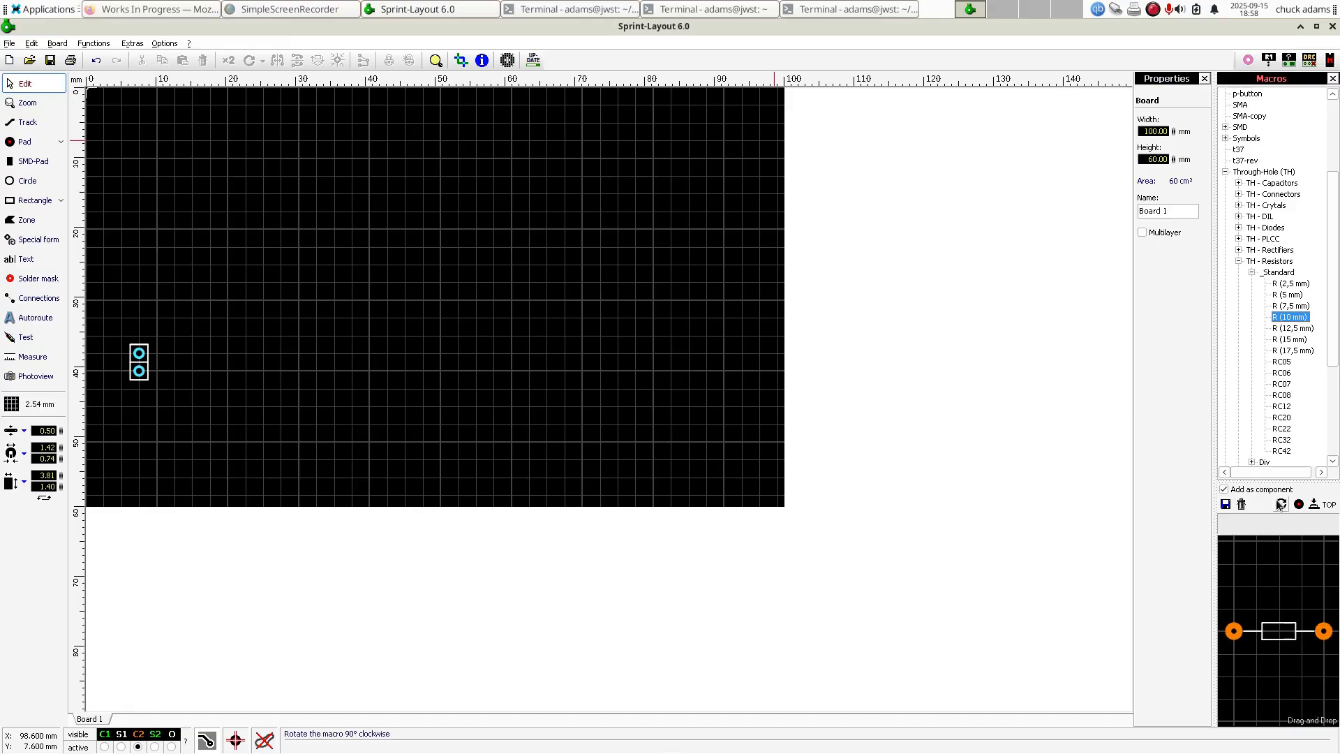
drag(1240, 633, 174, 353)
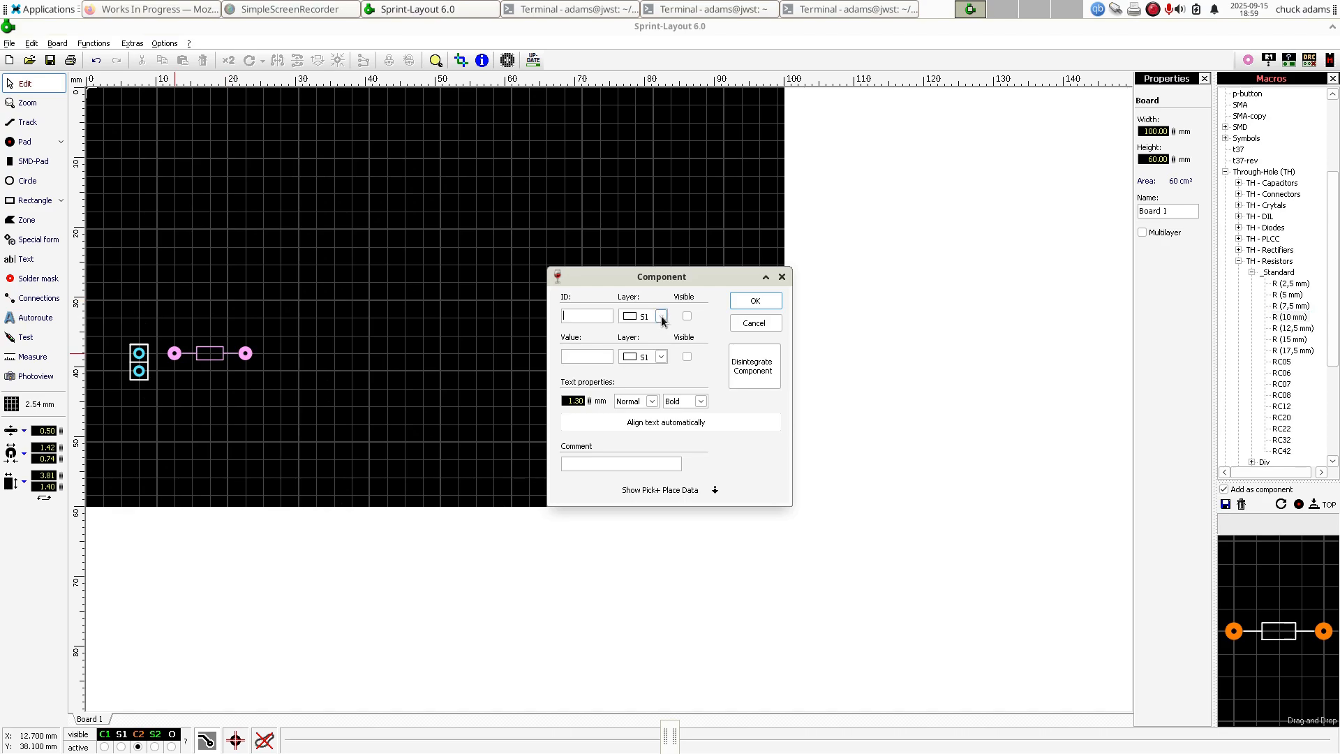
click(740, 301)
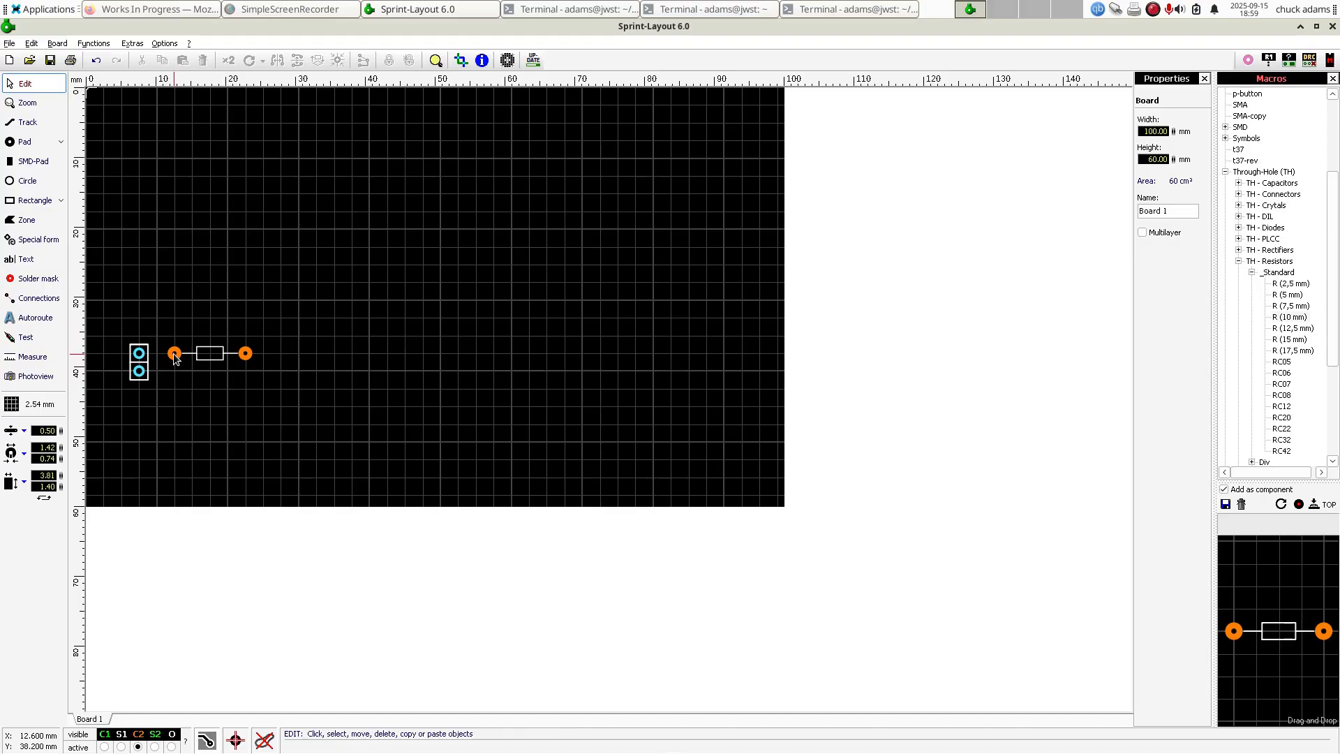
- Check the schematic and place a second horizontal 10 mm resistor about 5 mm directly below the first one
click(150, 9)
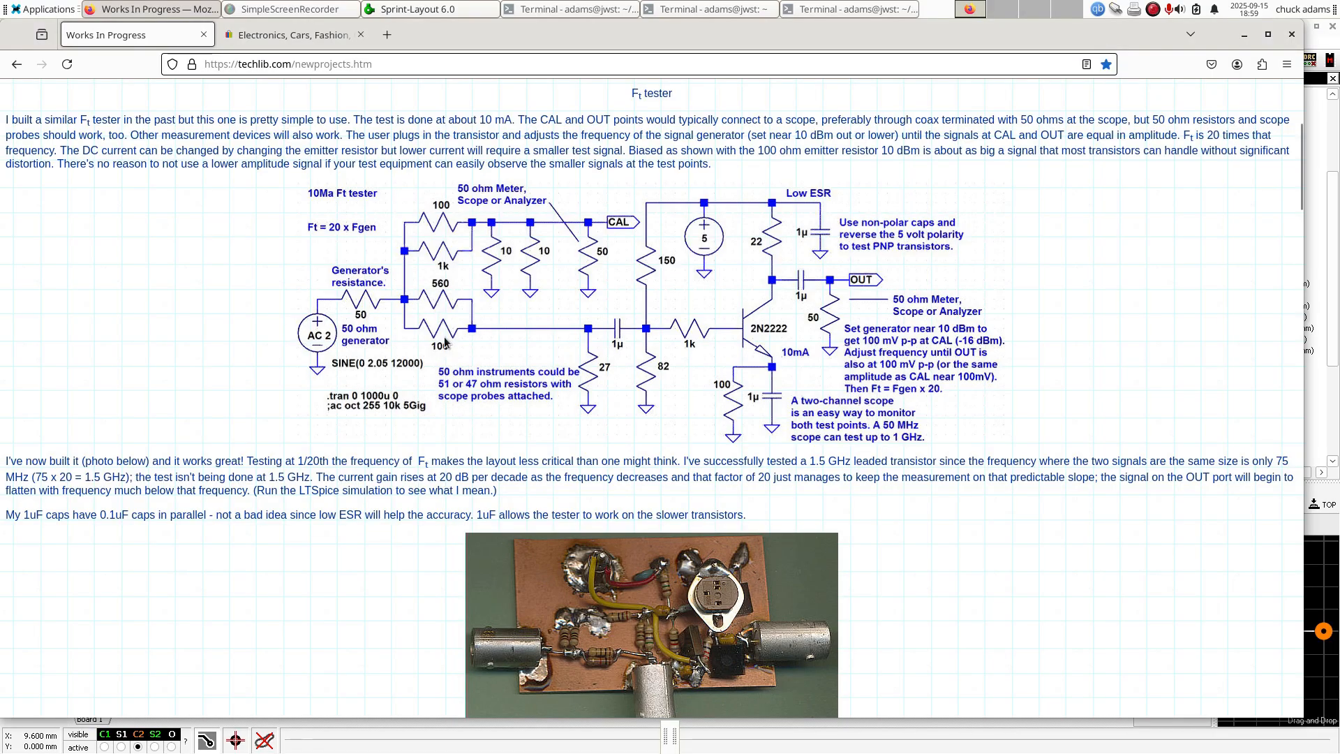
click(163, 9)
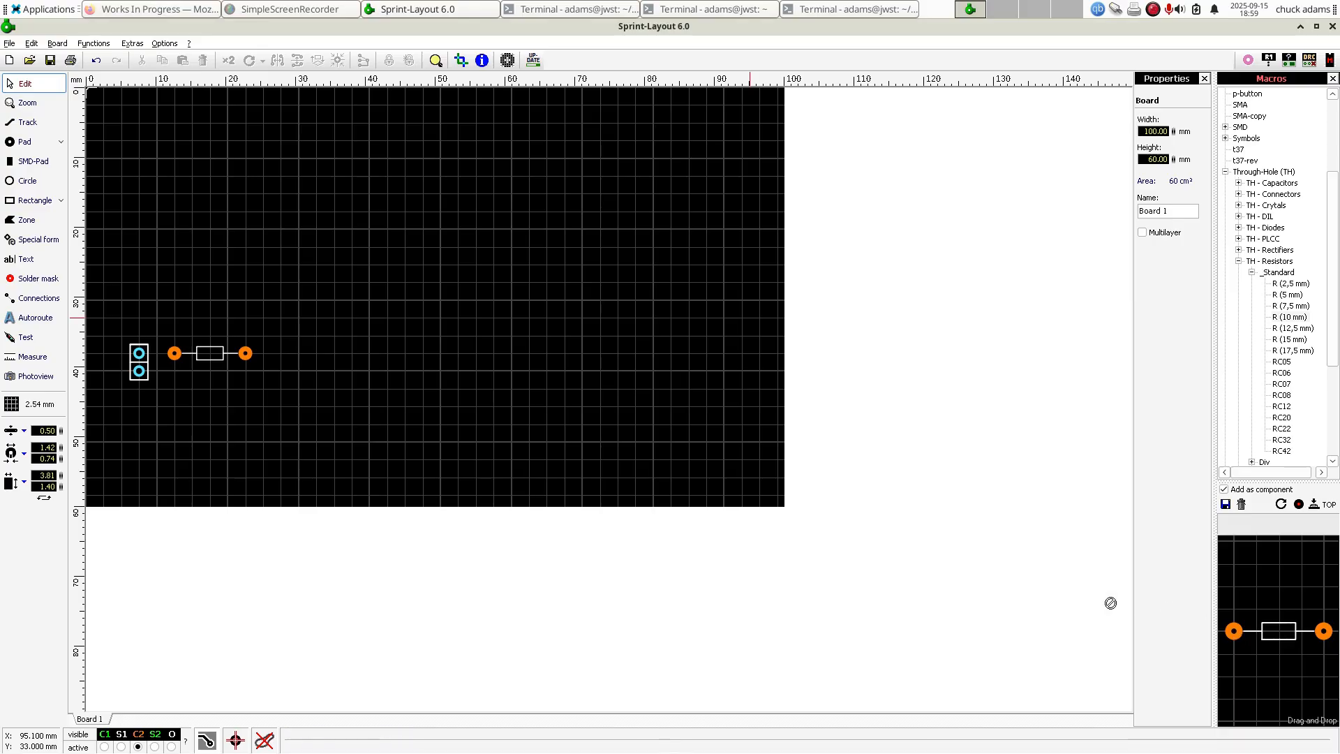
drag(1235, 636, 183, 388)
click(760, 302)
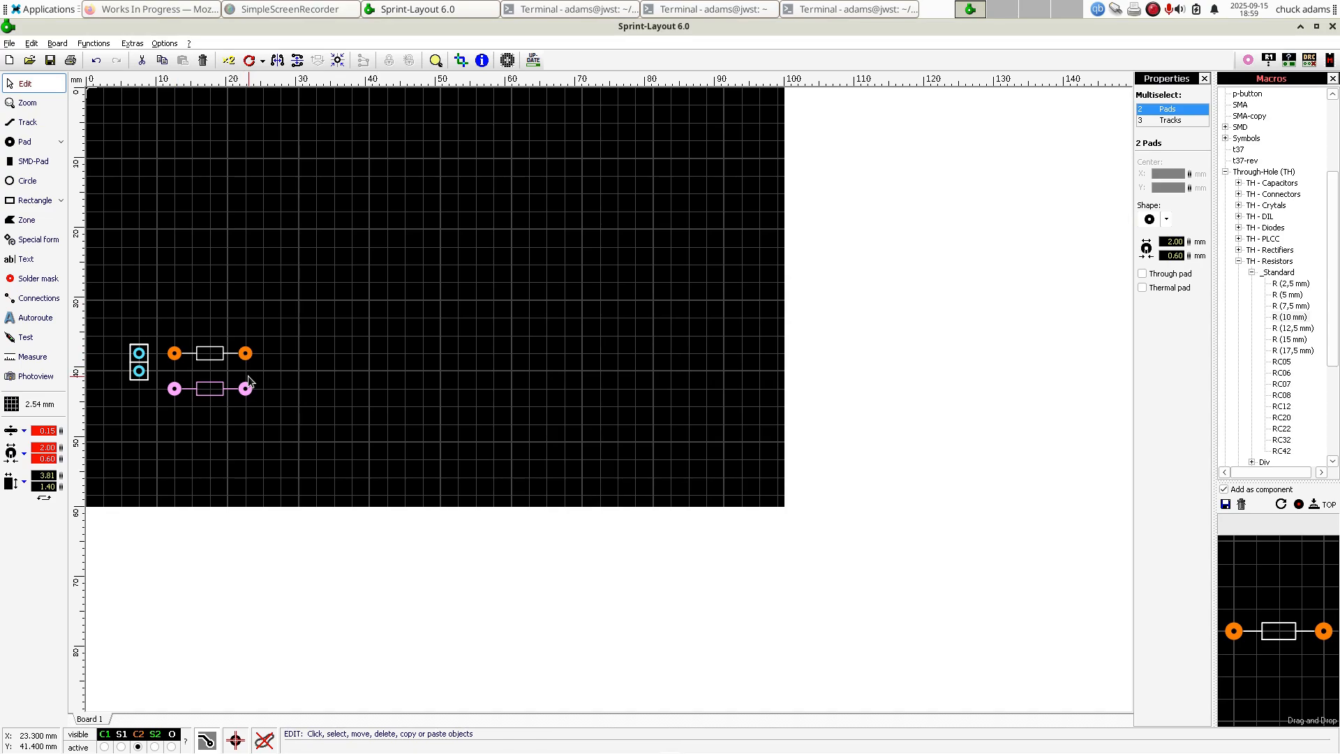
click(282, 395)
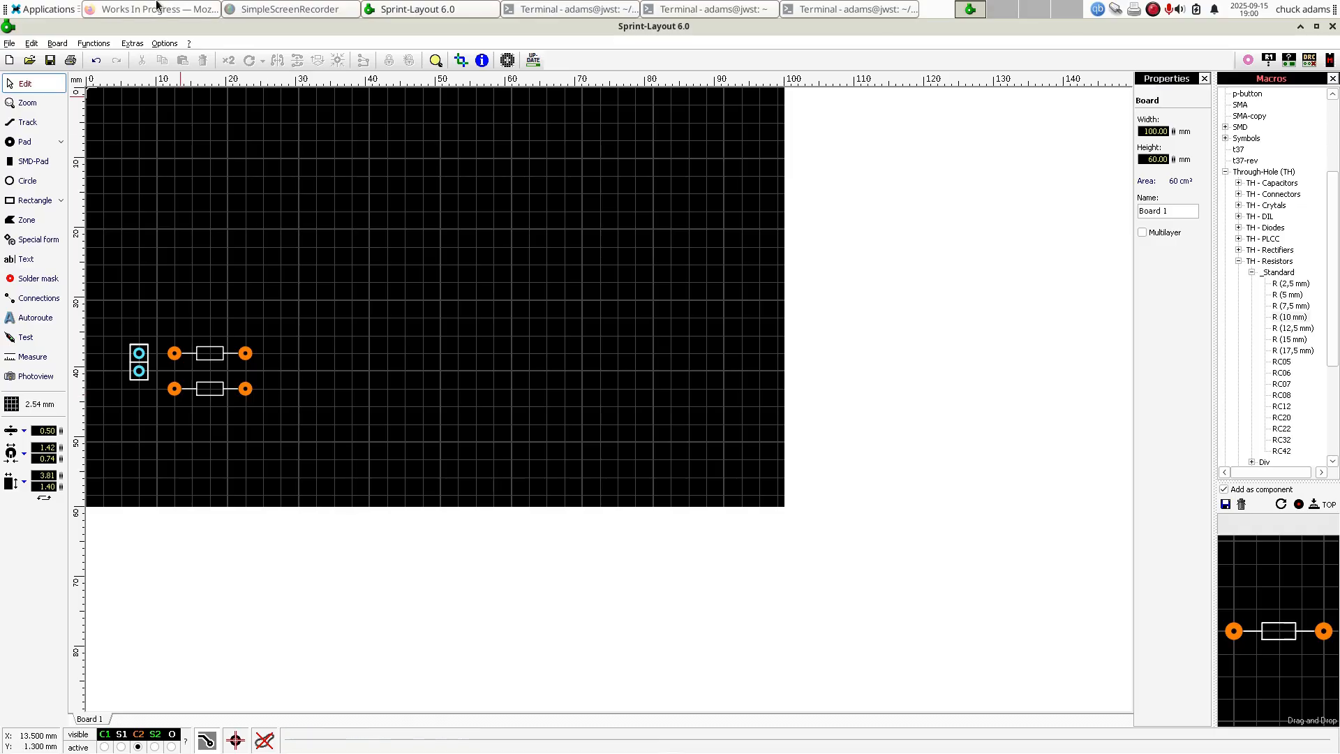
- Check the Ft tester schematic and place a vertical 10 mm resistor with its upper pad at X 27.94, Y 38.1 mm, without ID or value
click(157, 9)
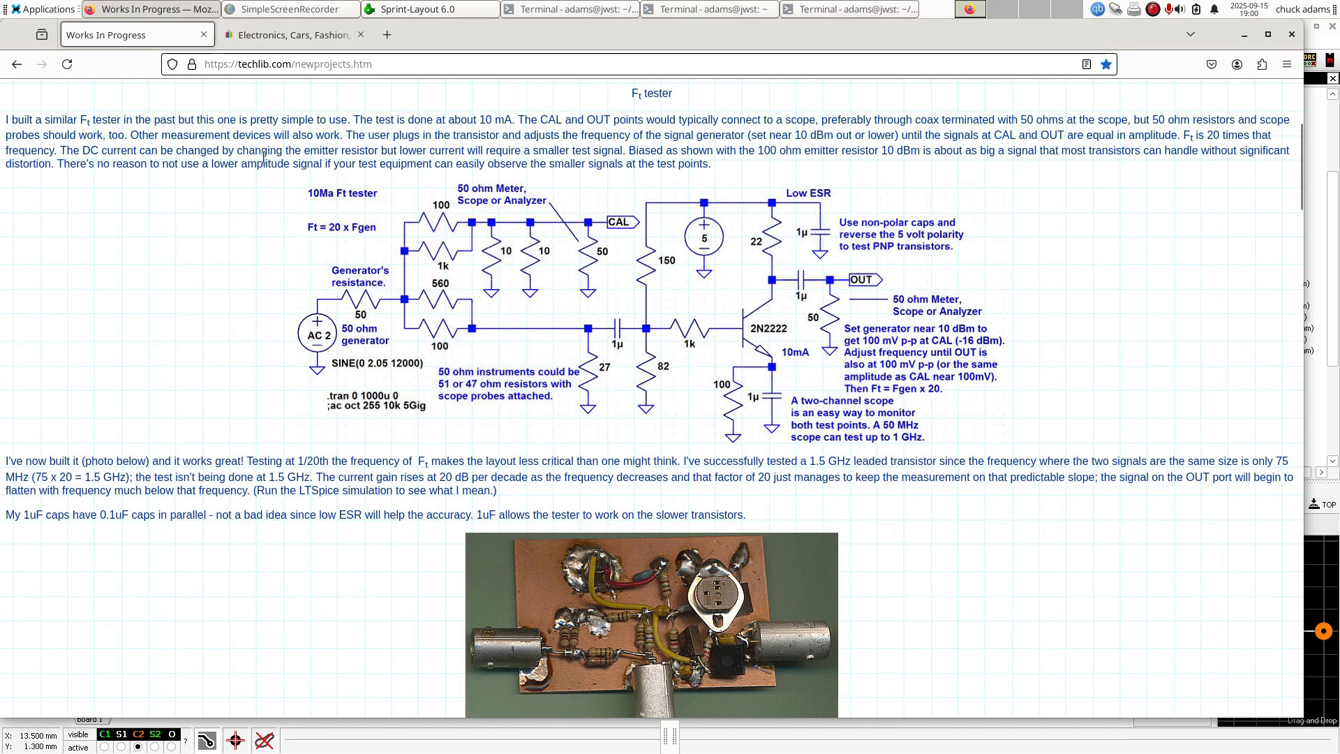
click(129, 14)
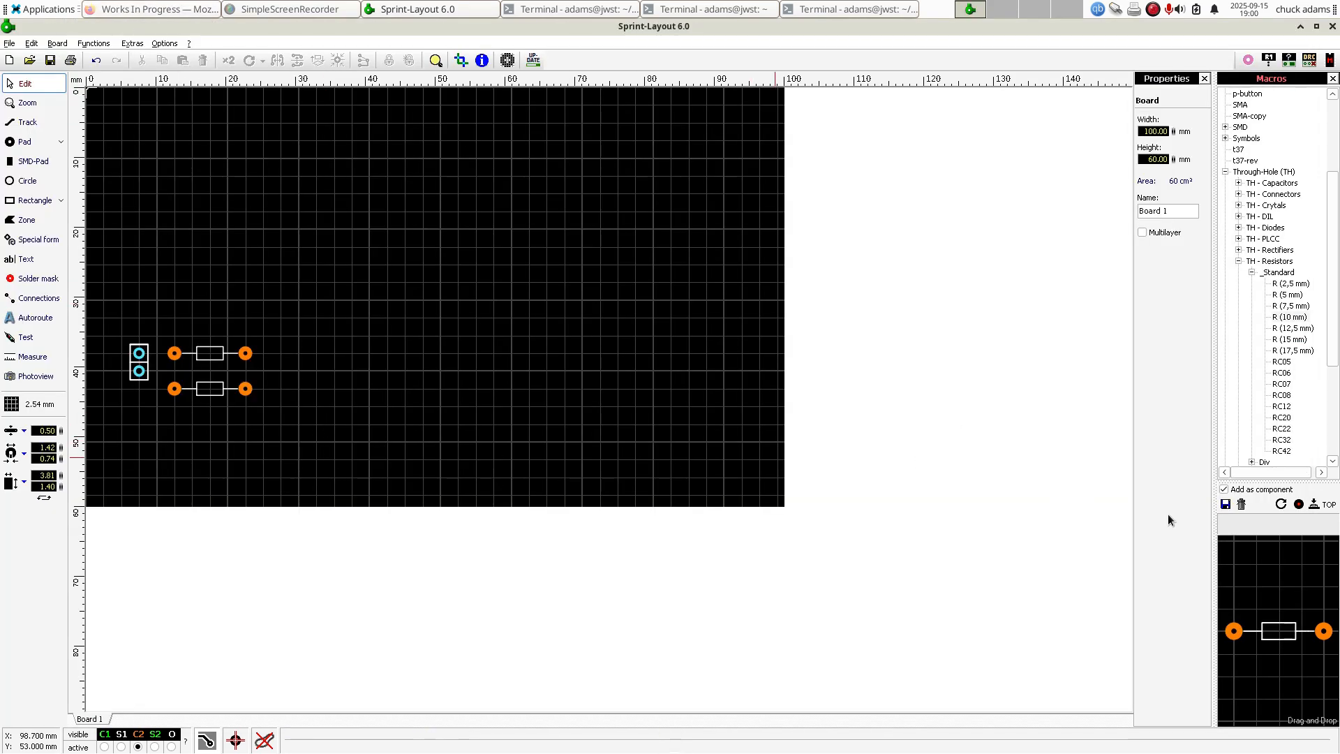
click(1281, 504)
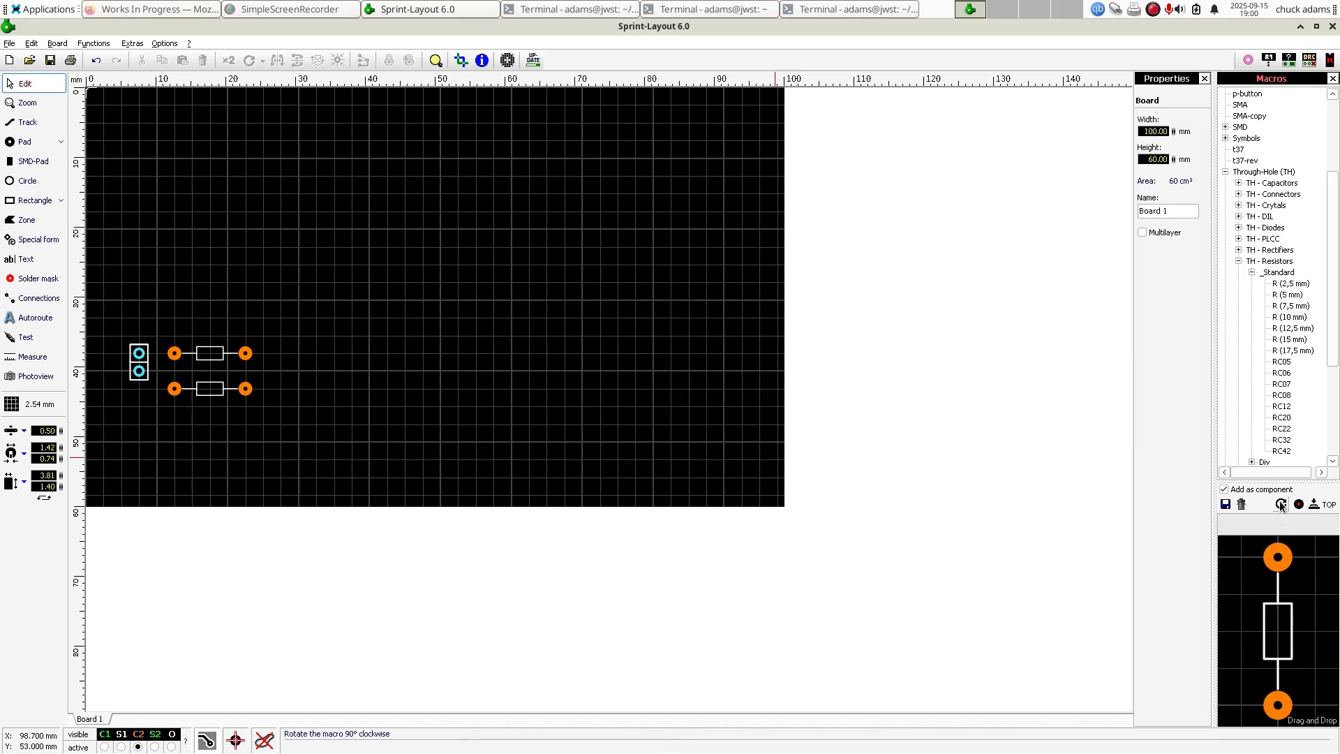
drag(1276, 572, 275, 356)
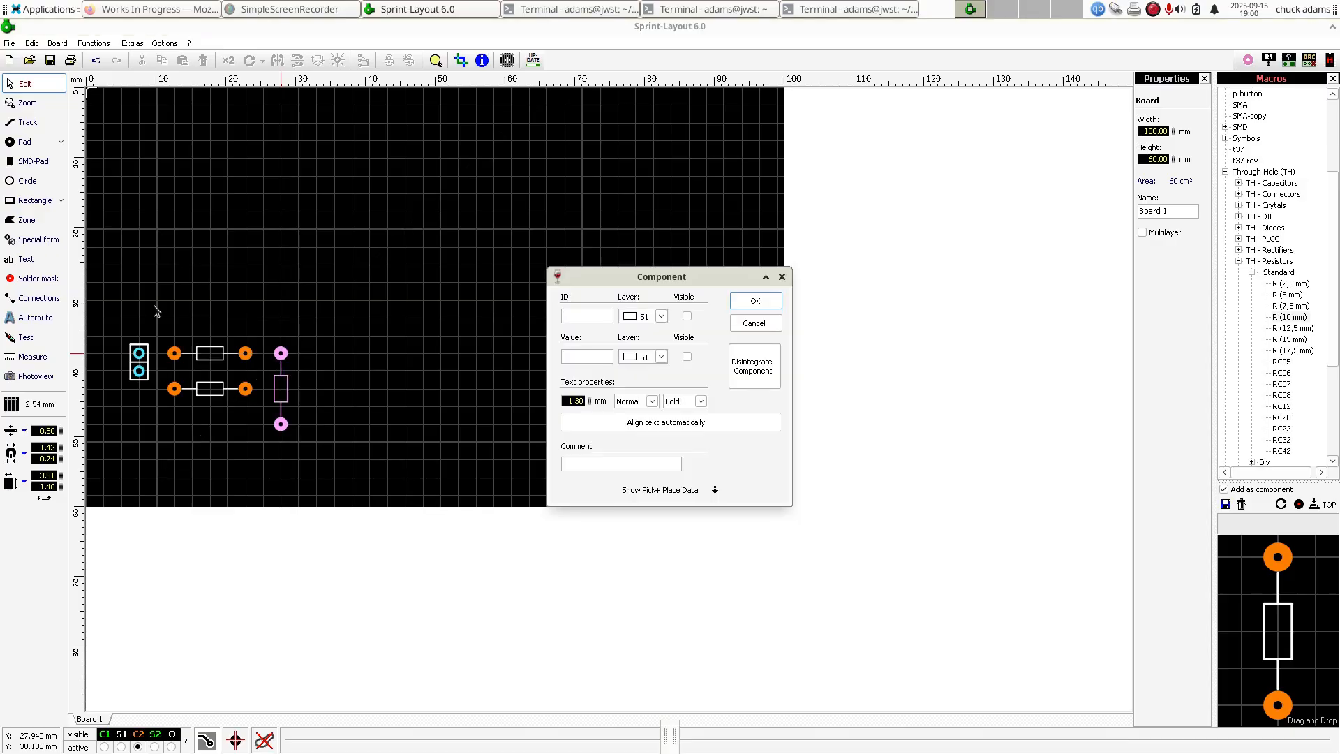
click(149, 10)
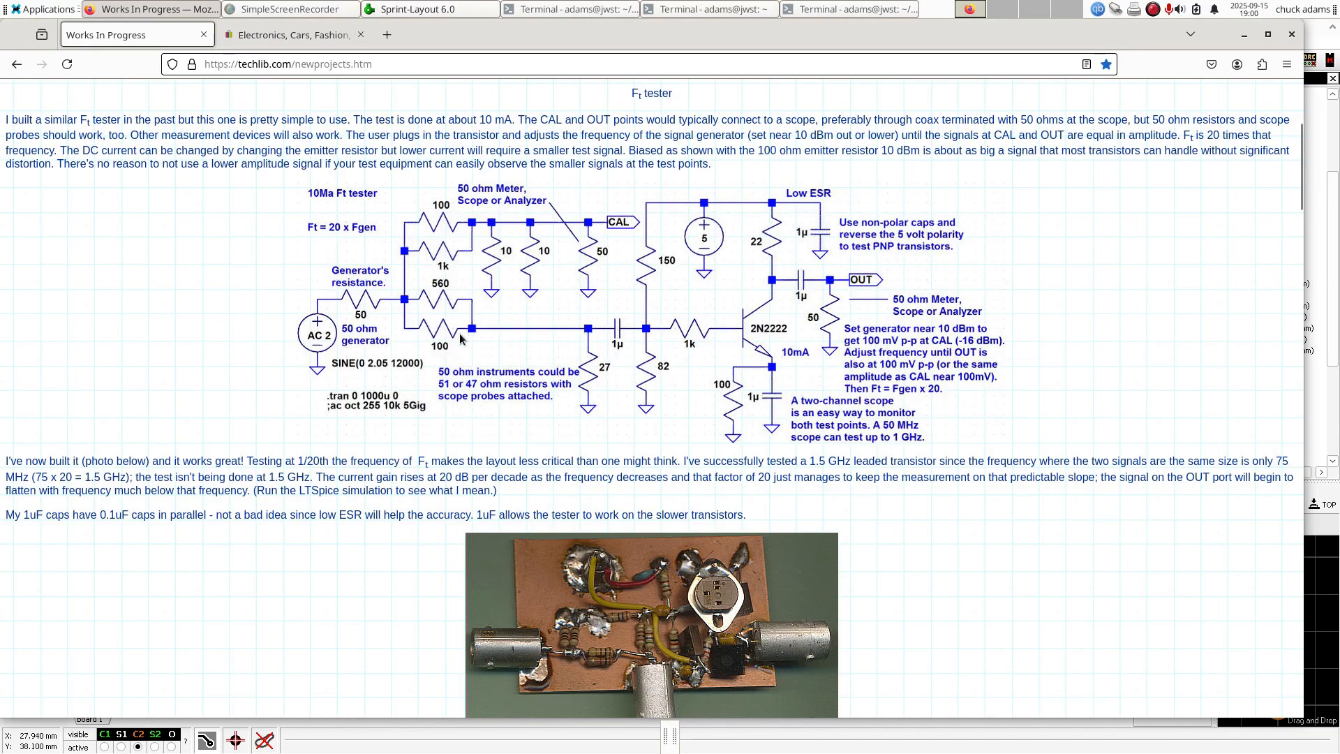
click(206, 10)
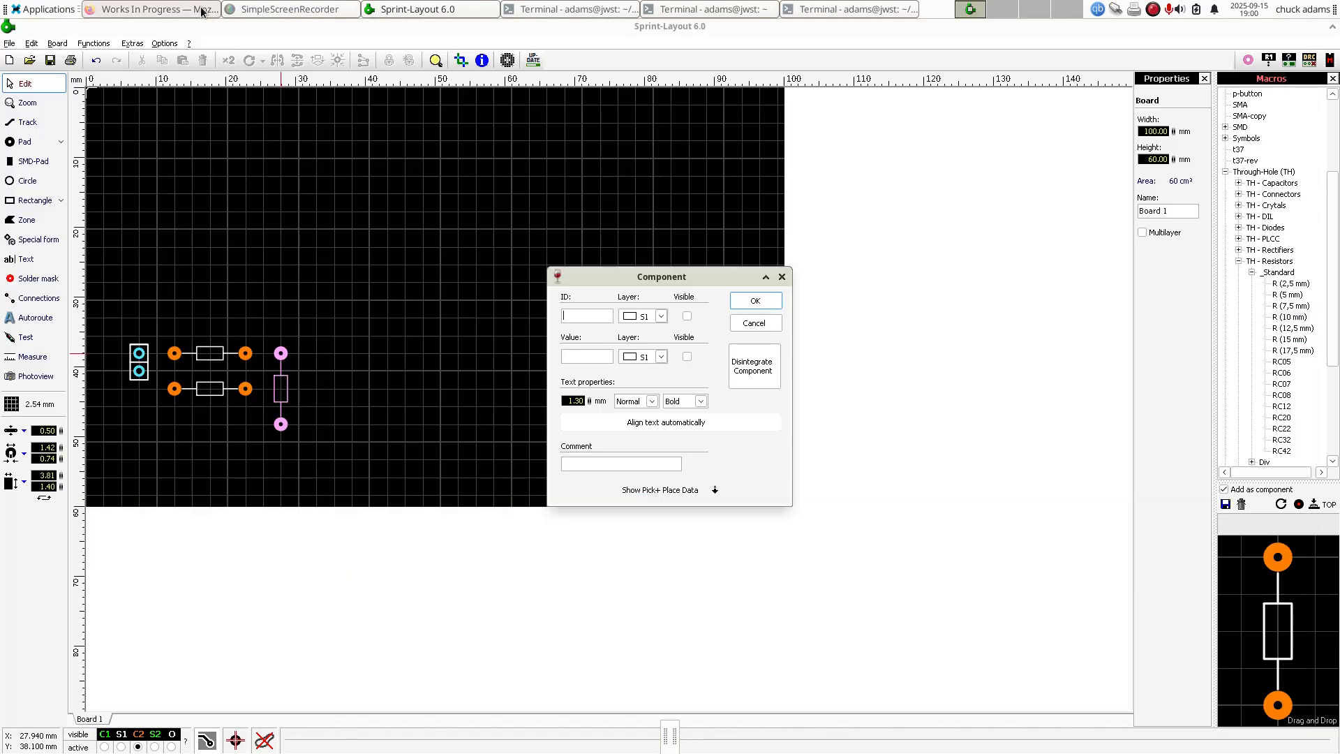
click(740, 301)
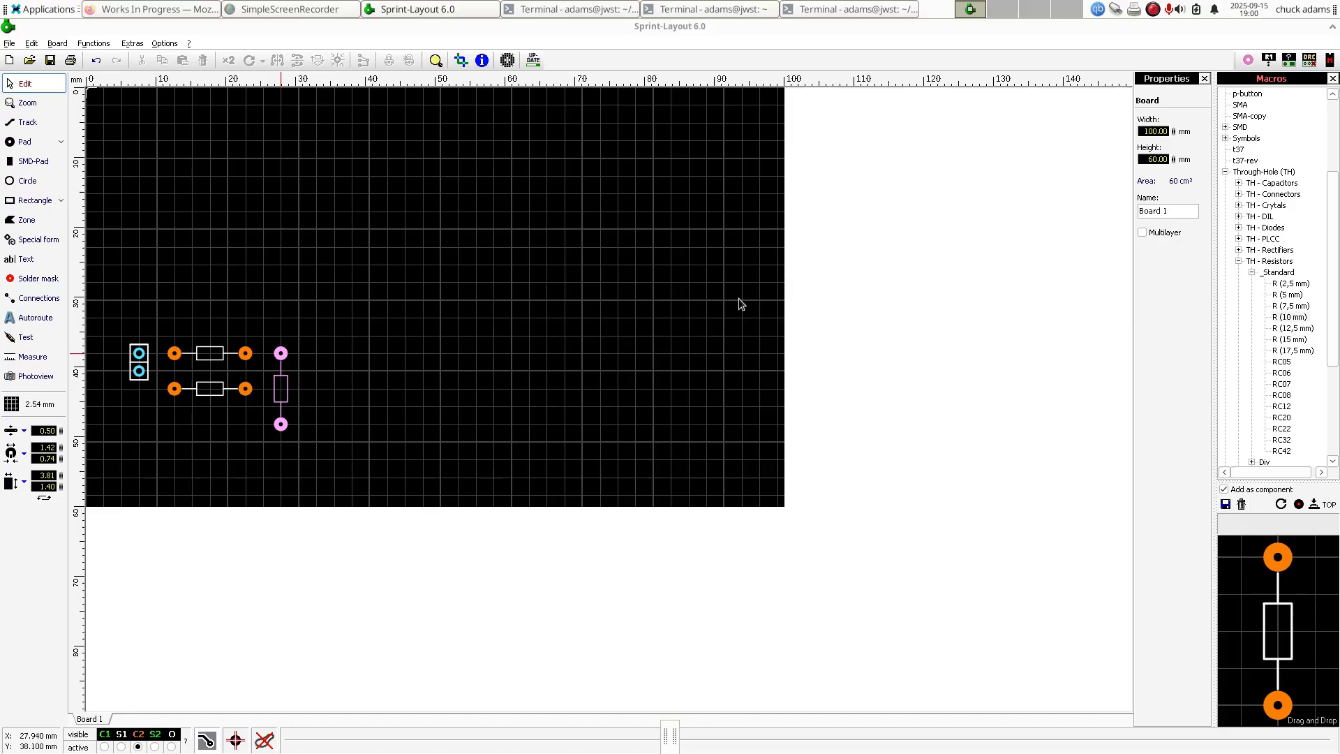
- Check the schematic and place a mono macro horizontally with its left pad at X 33.02, Y 38.1 mm, without ID or value
click(156, 9)
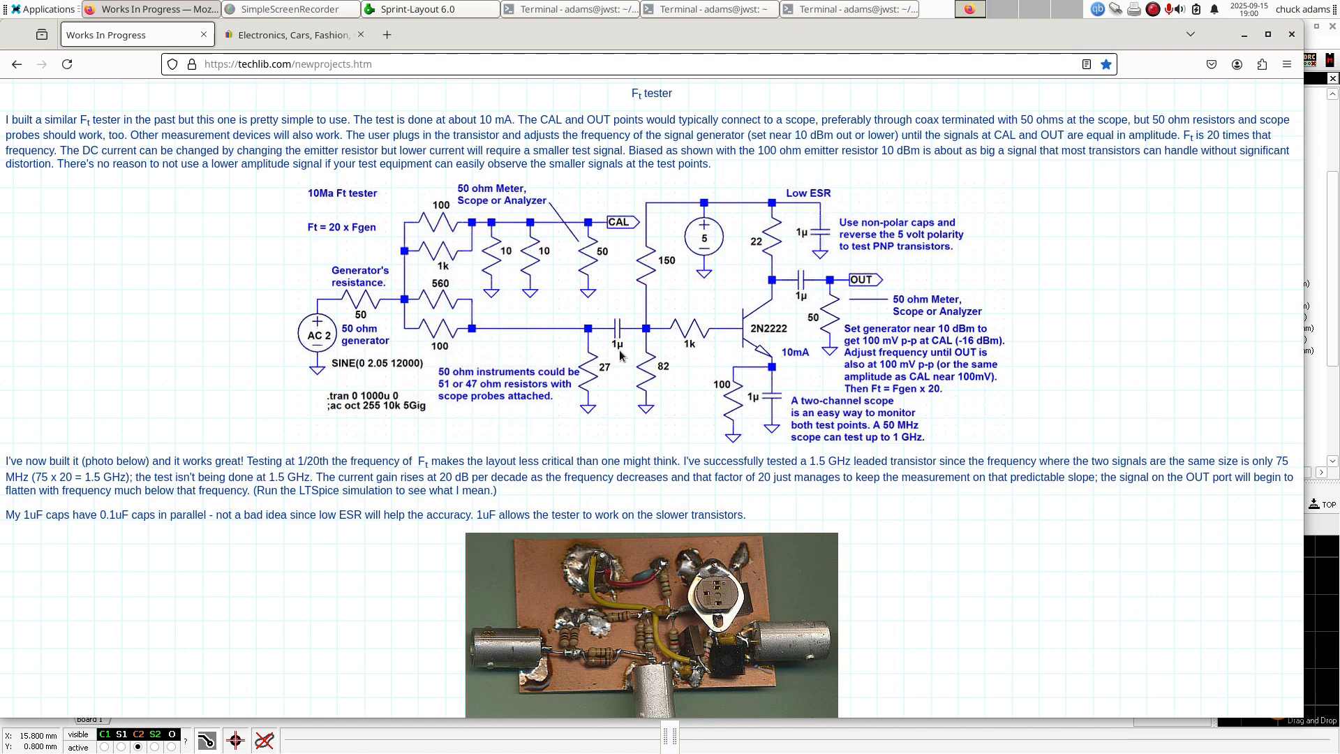
click(197, 13)
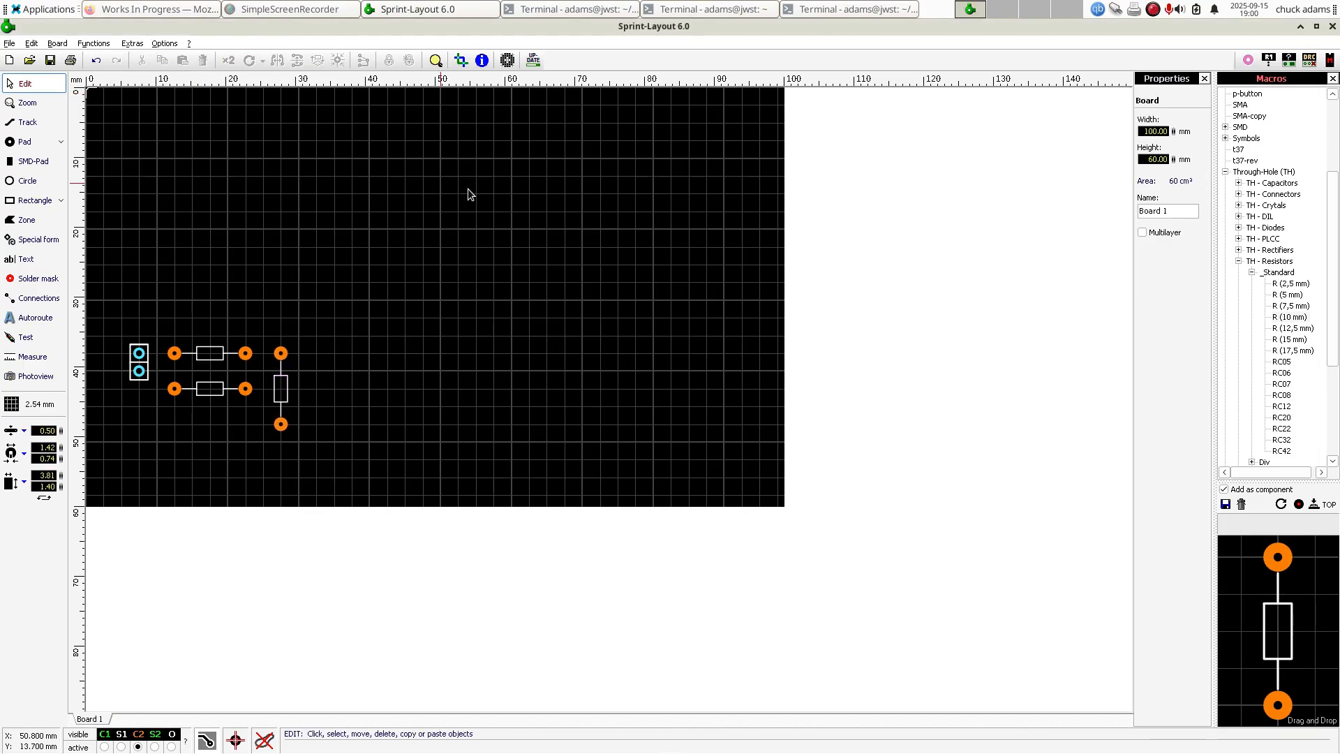
scroll(1295, 294, up, 4)
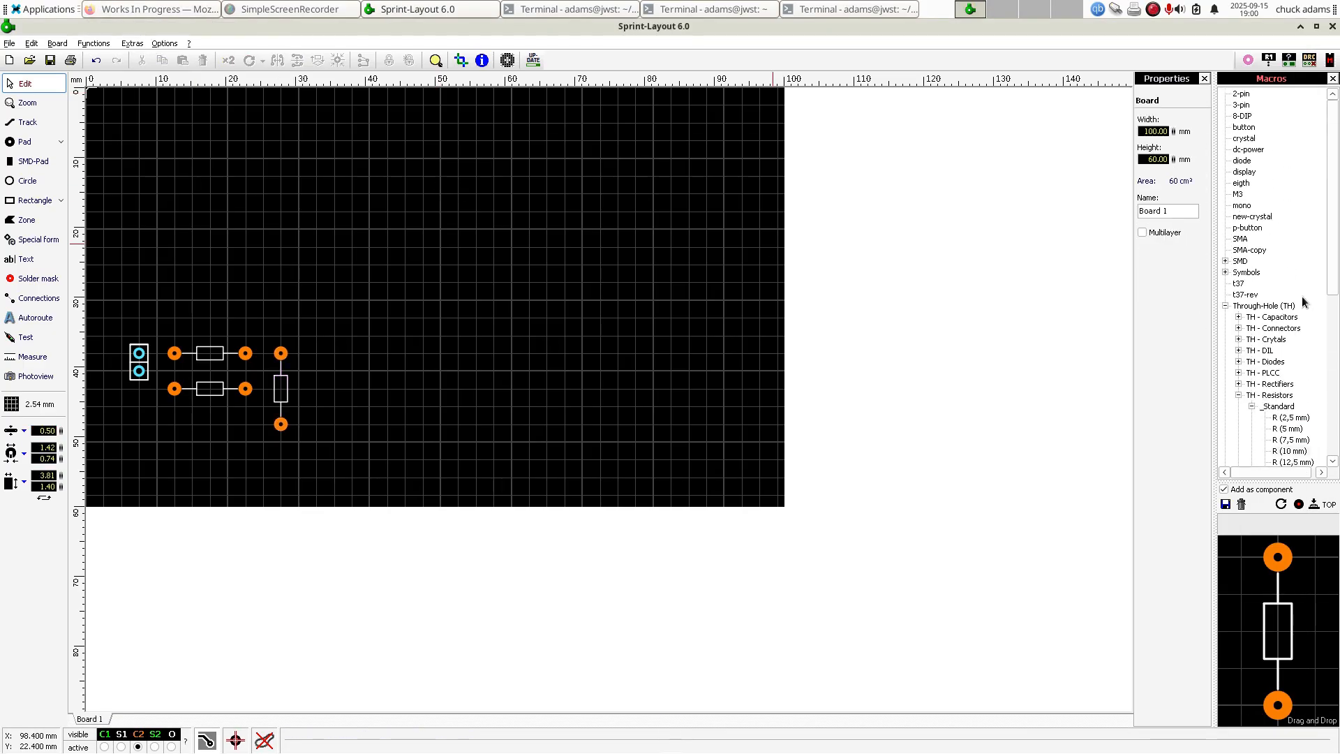
click(1245, 208)
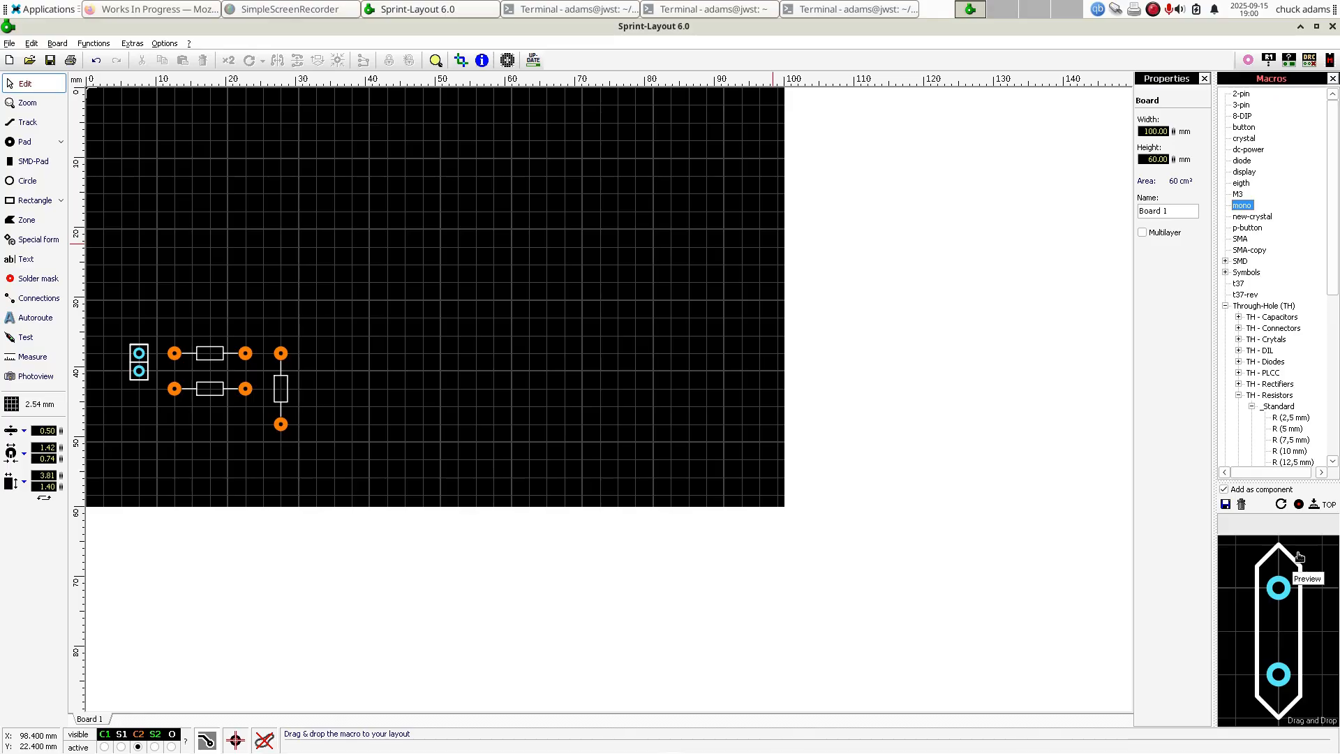
click(1281, 504)
drag(1305, 652, 320, 358)
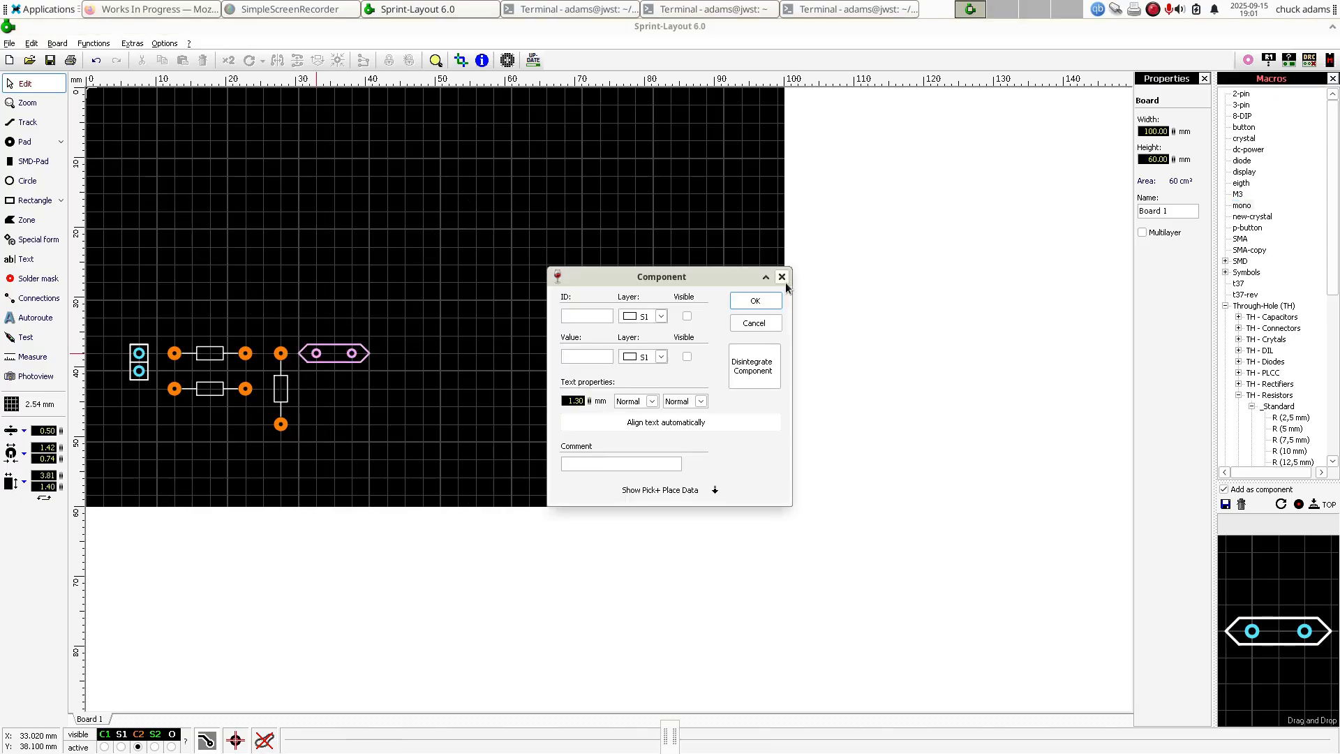
click(759, 302)
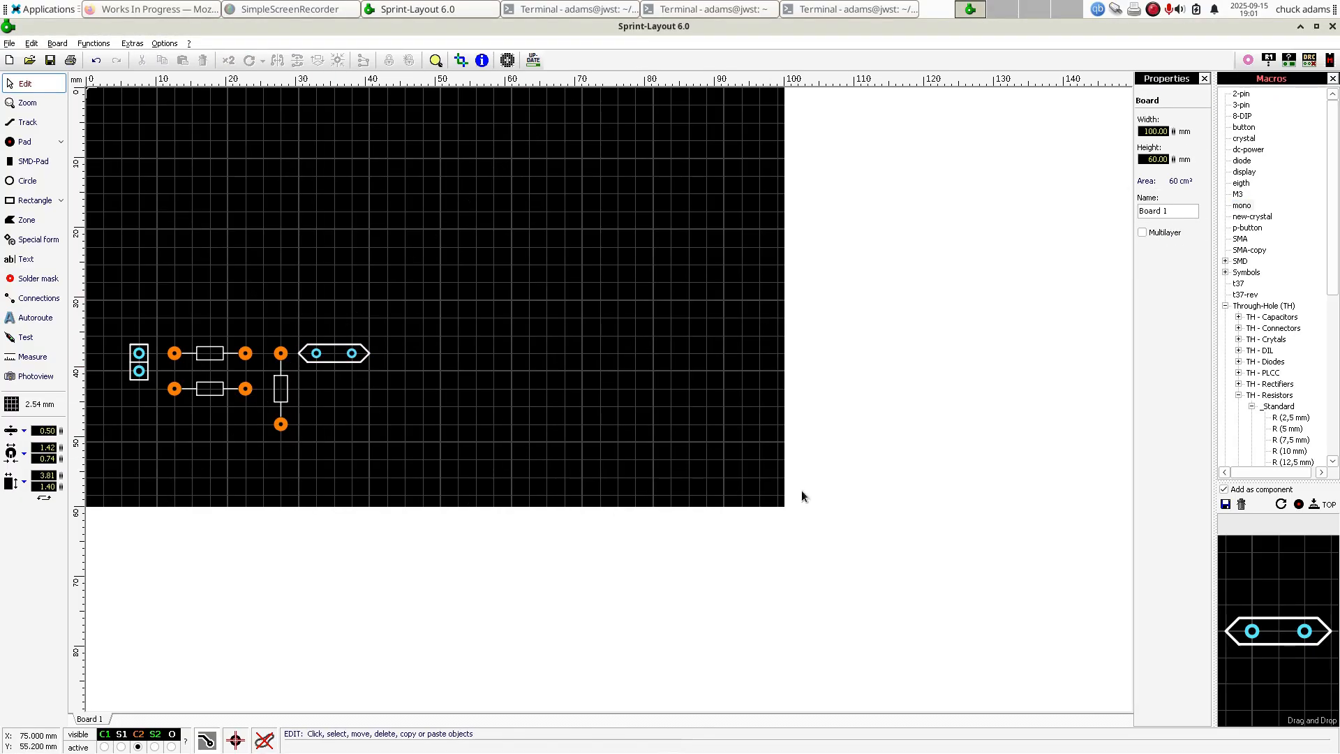
- Place a second horizontal mono macro directly below the first, with its left pad at X 33.02, Y 43.18 mm, without ID or value
drag(1257, 639, 321, 391)
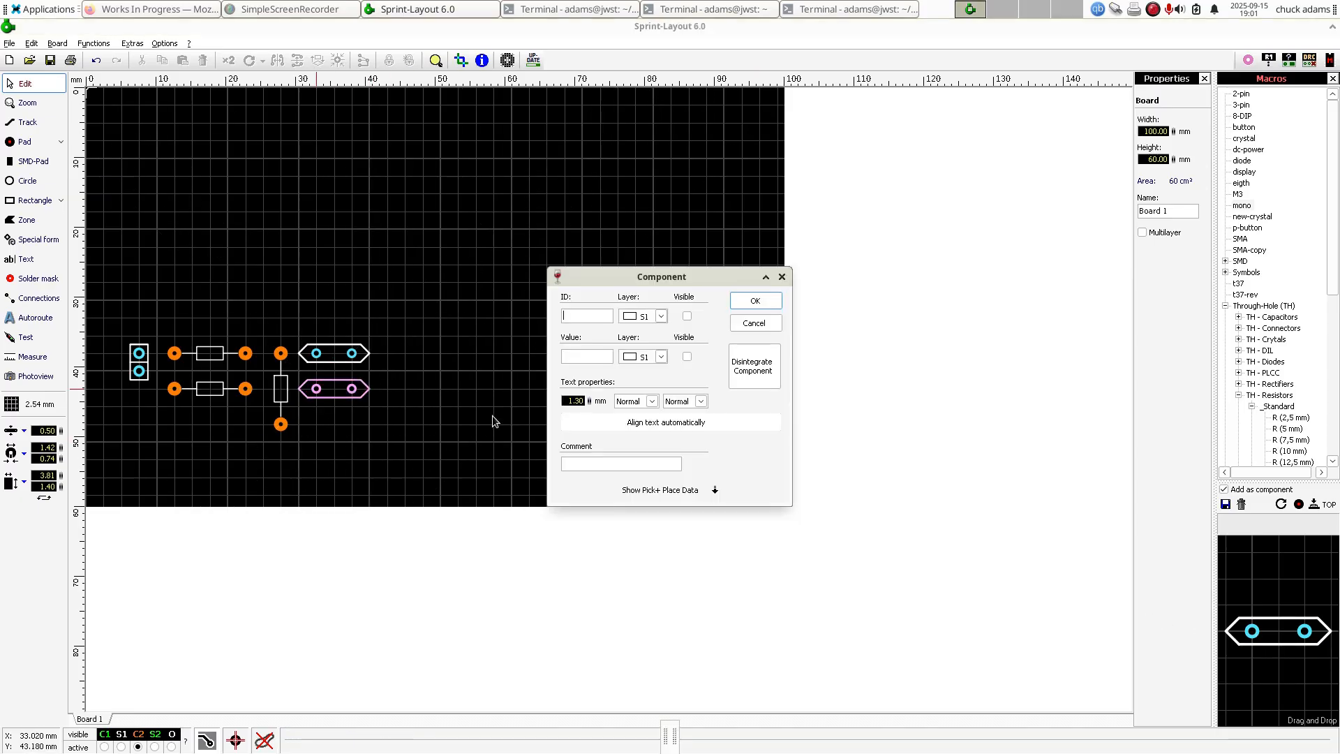
click(746, 302)
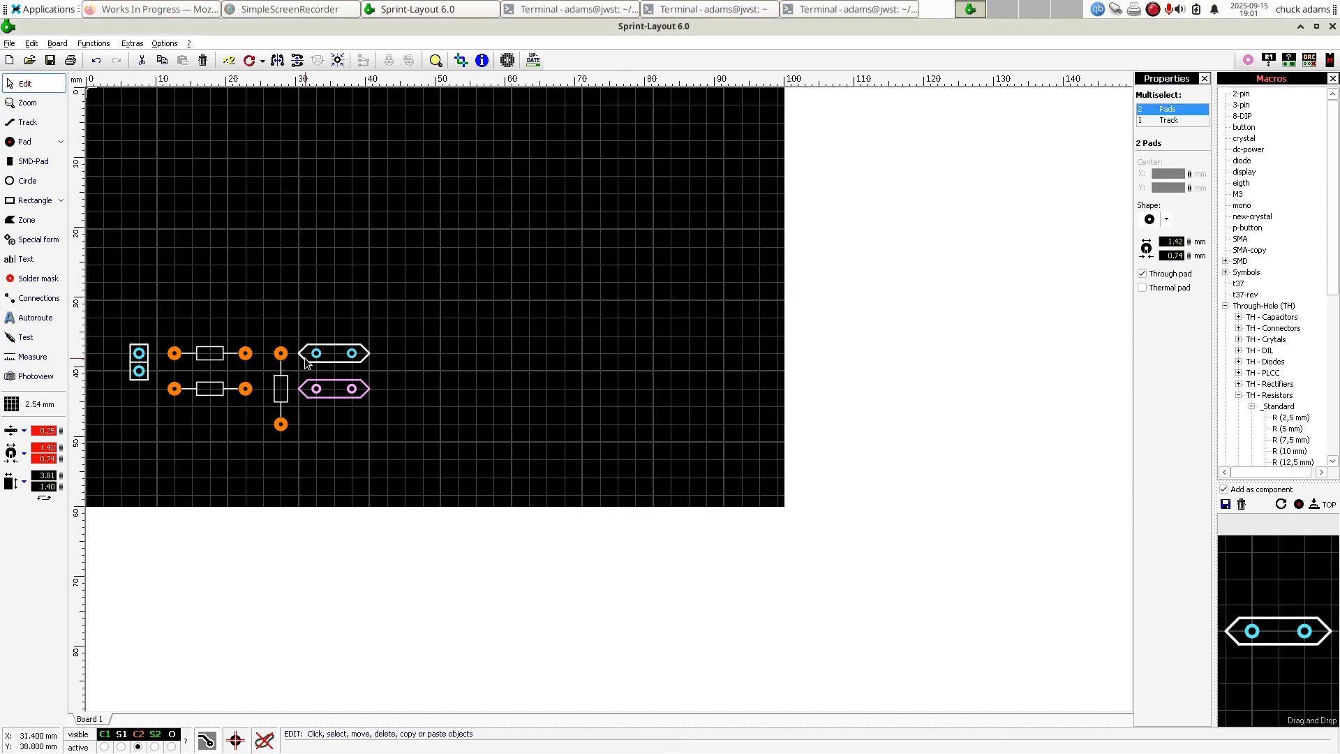
click(470, 412)
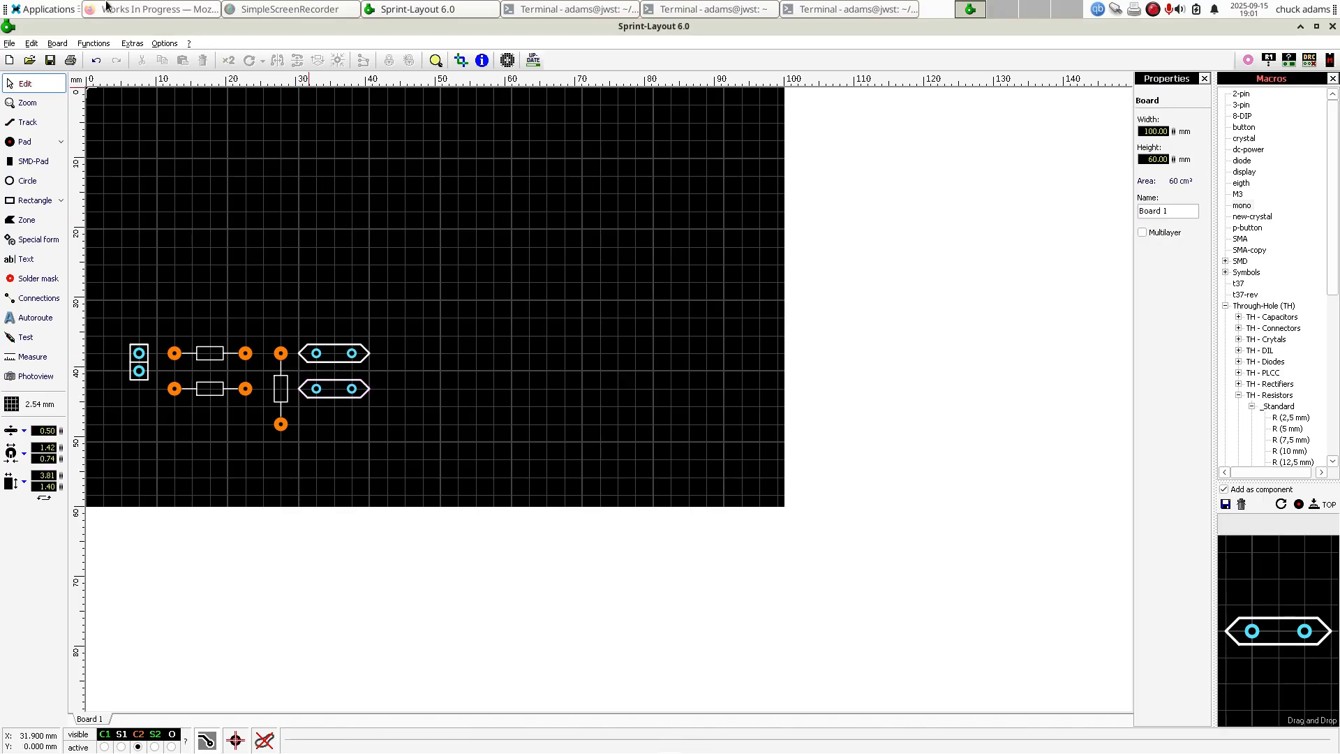
- Check the schematic and place a copy of the vertical resistor just right of the two mono macros, level with the original
click(150, 10)
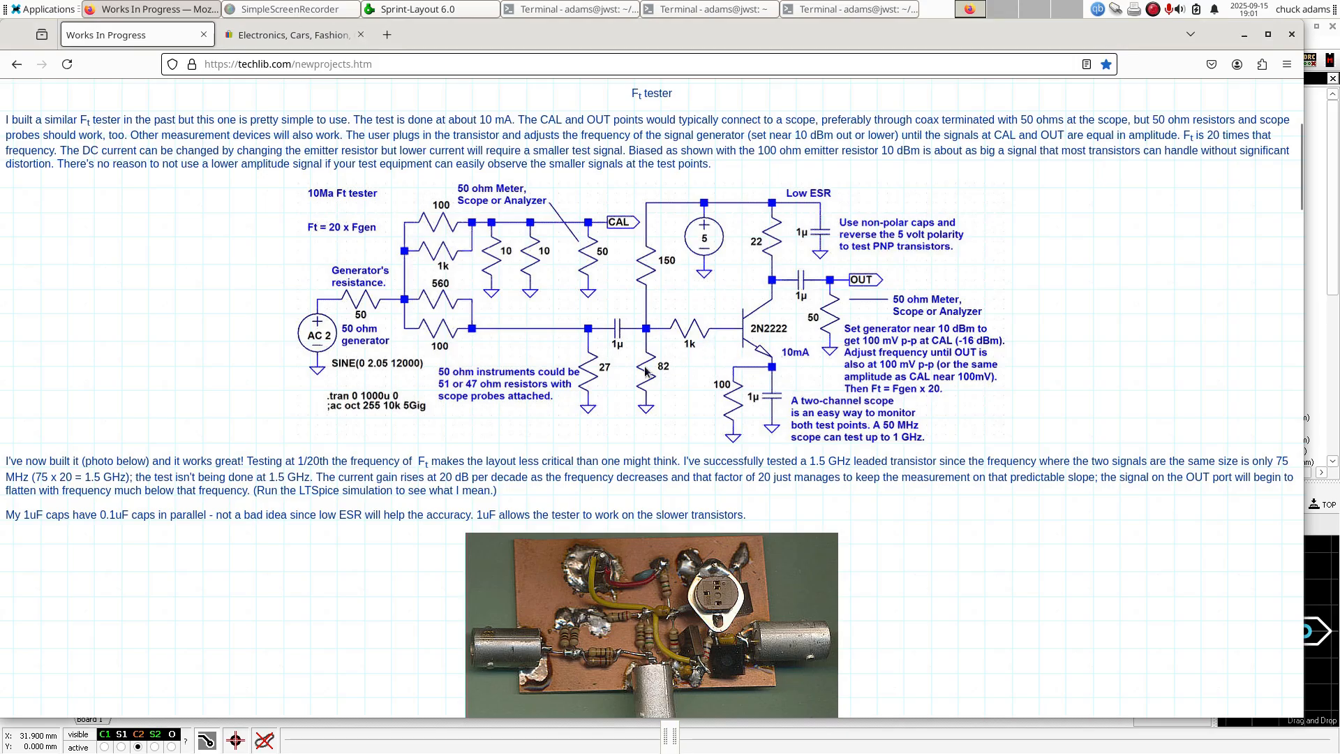
click(150, 10)
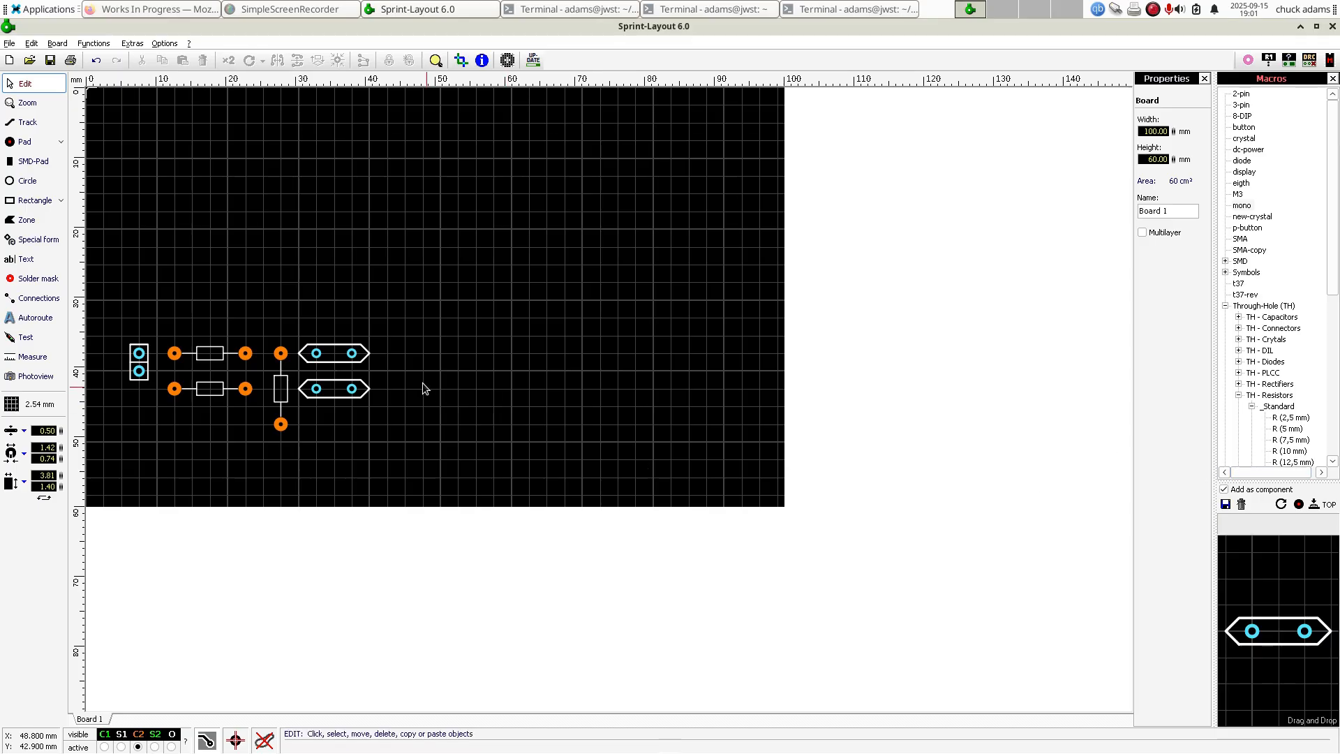
right_click(280, 360)
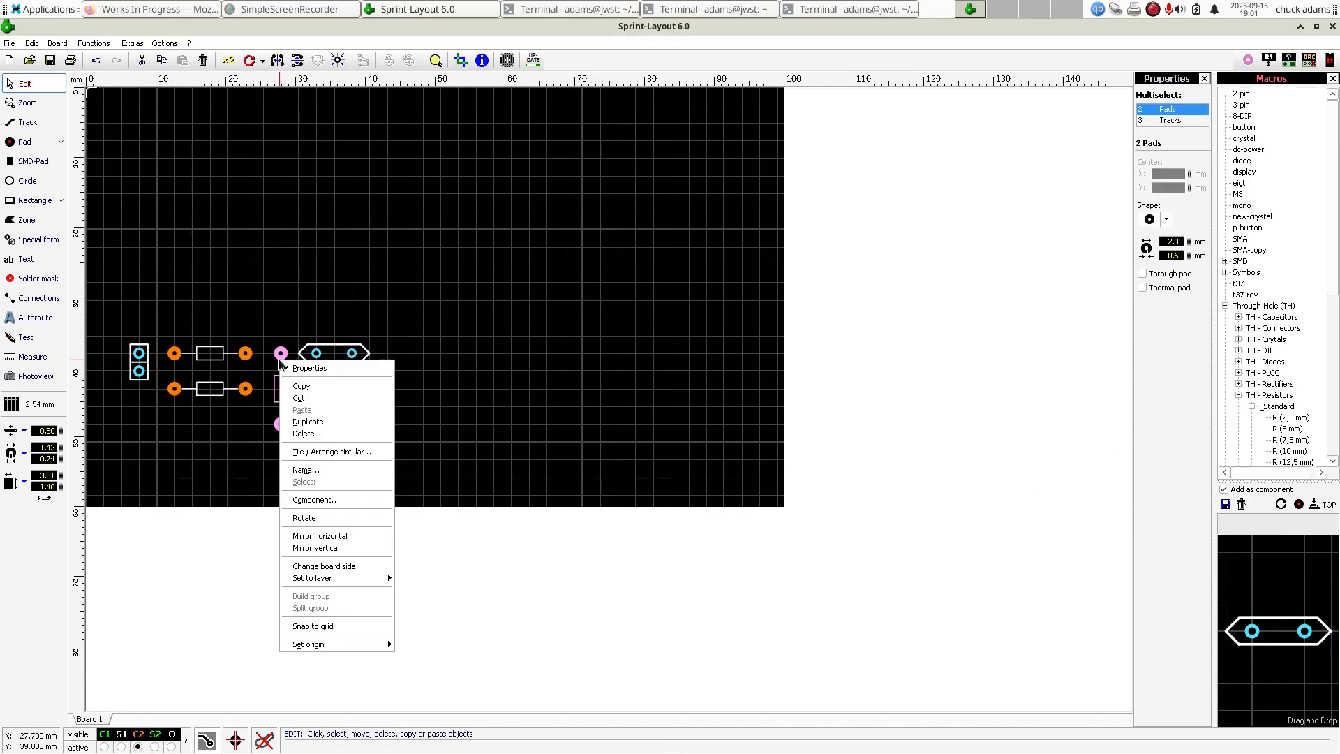
click(293, 388)
right_click(433, 373)
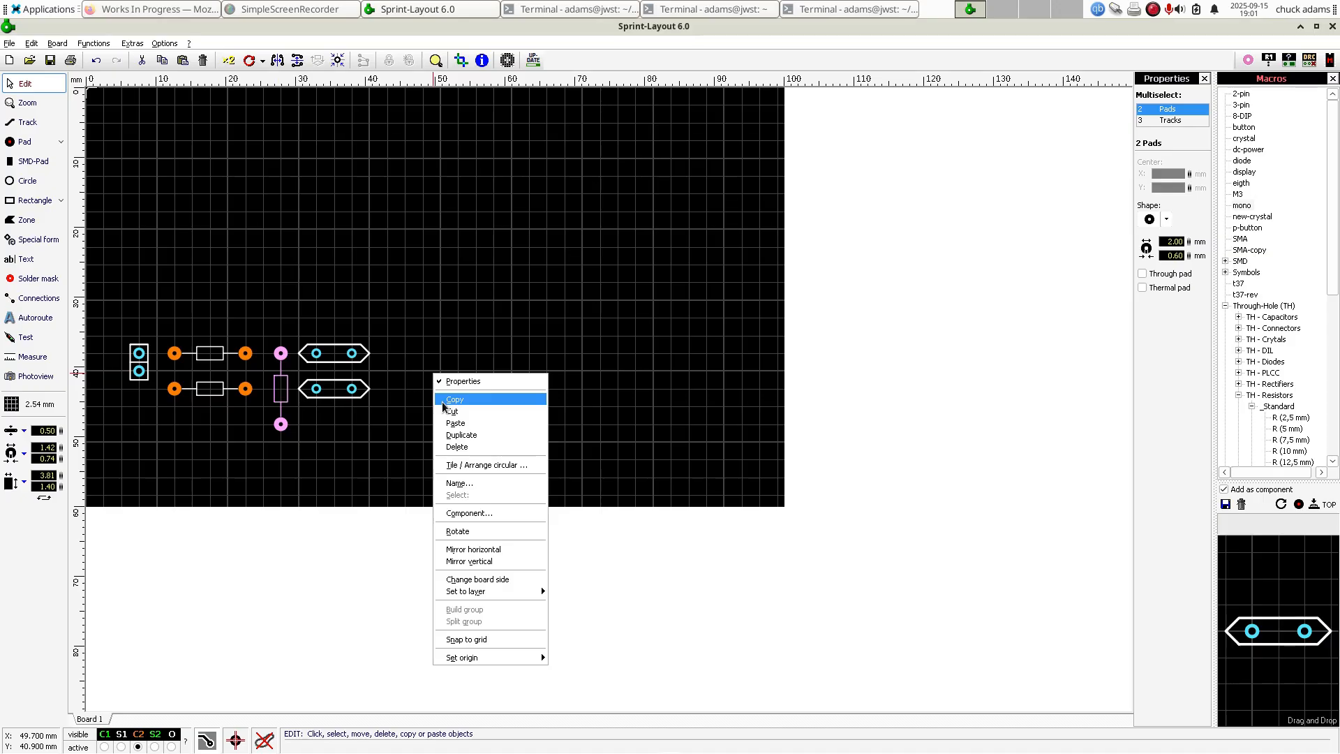
click(452, 424)
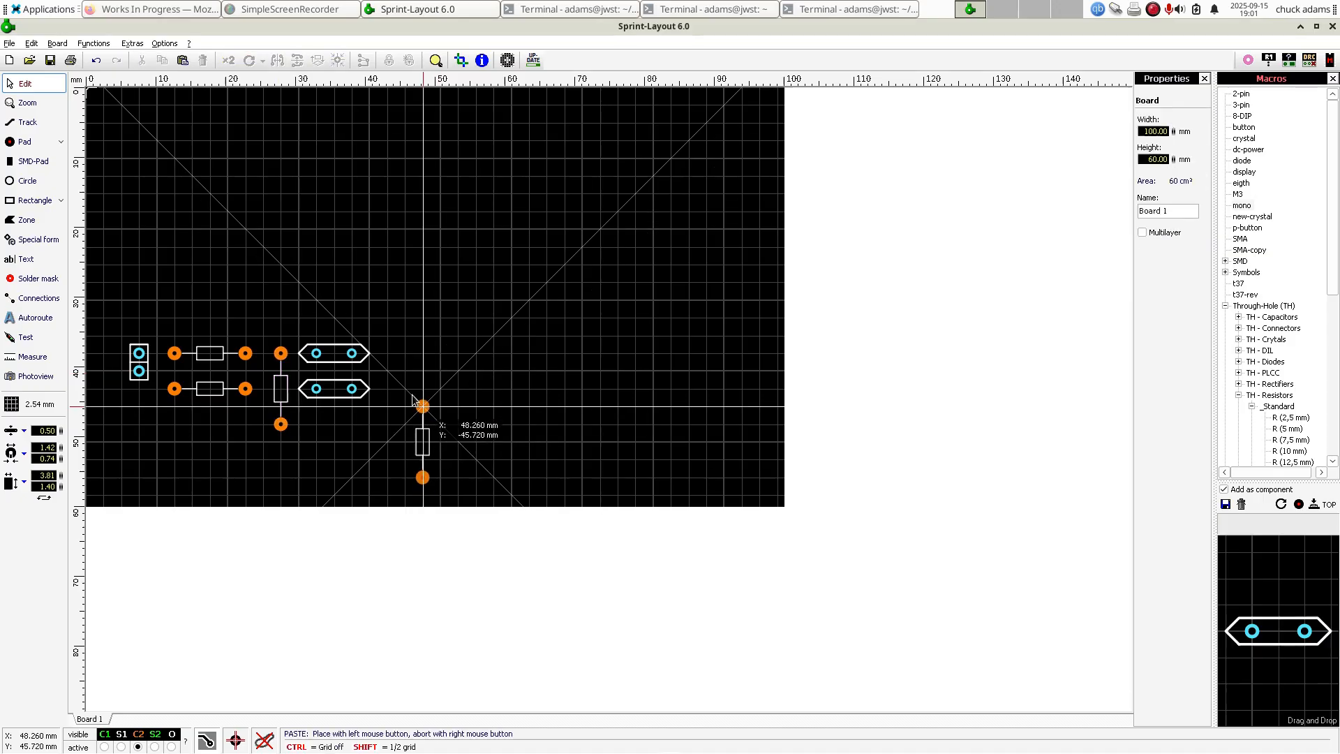
click(391, 361)
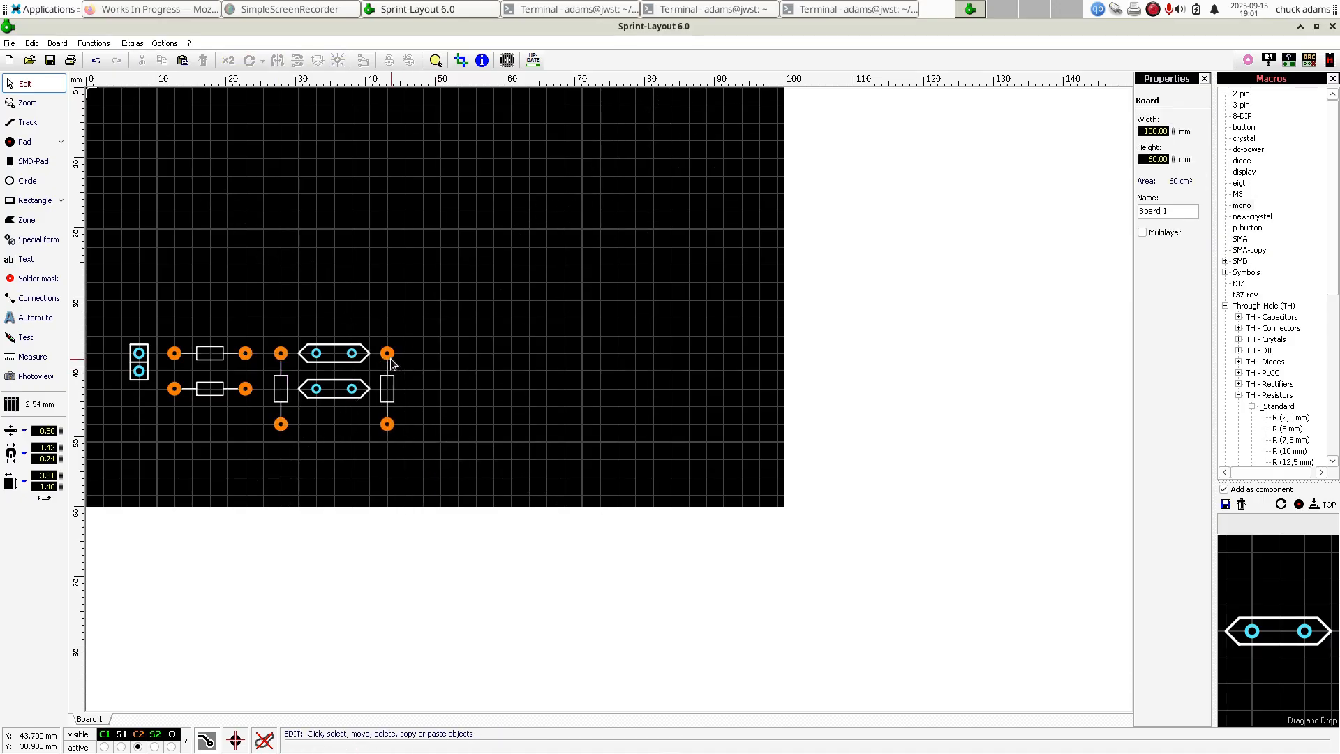
- Check the schematic and place a copy of the upper horizontal resistor in the same row, about 5 mm right of the second vertical resistor
click(162, 13)
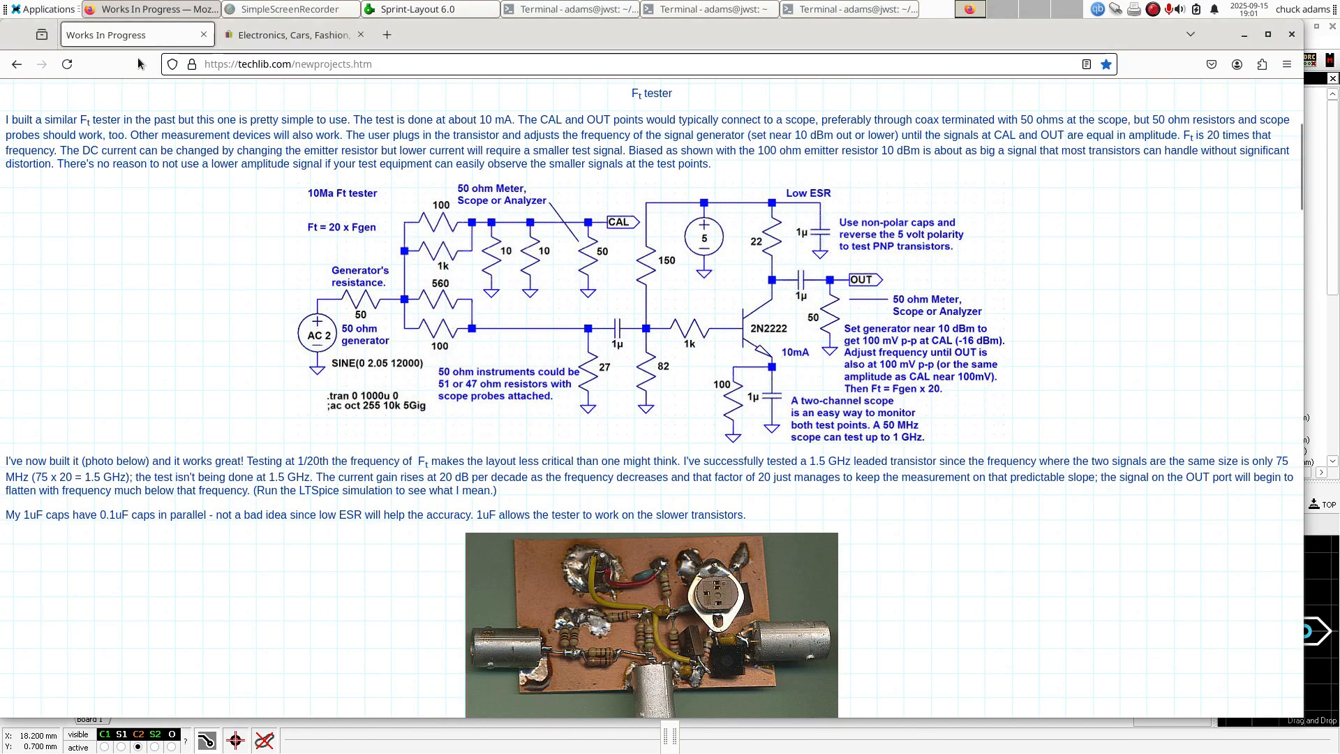
click(123, 14)
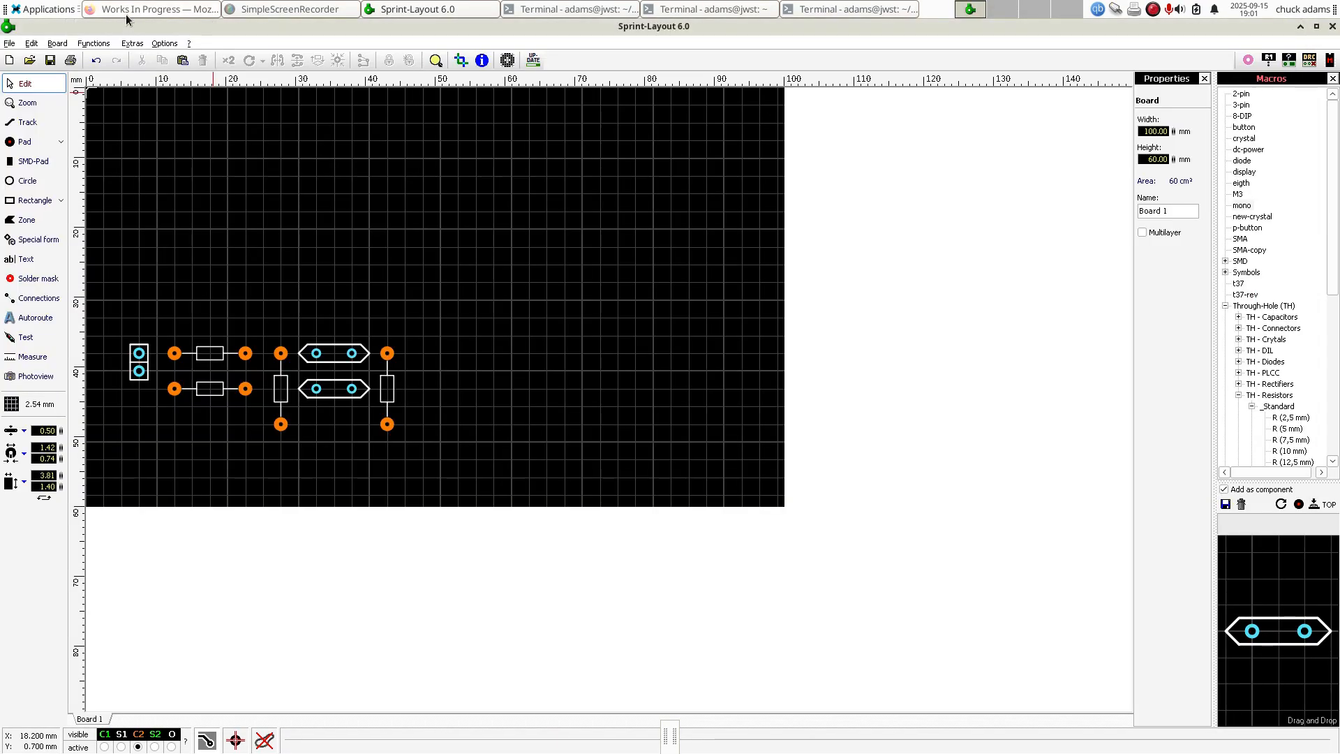
right_click(247, 353)
click(264, 385)
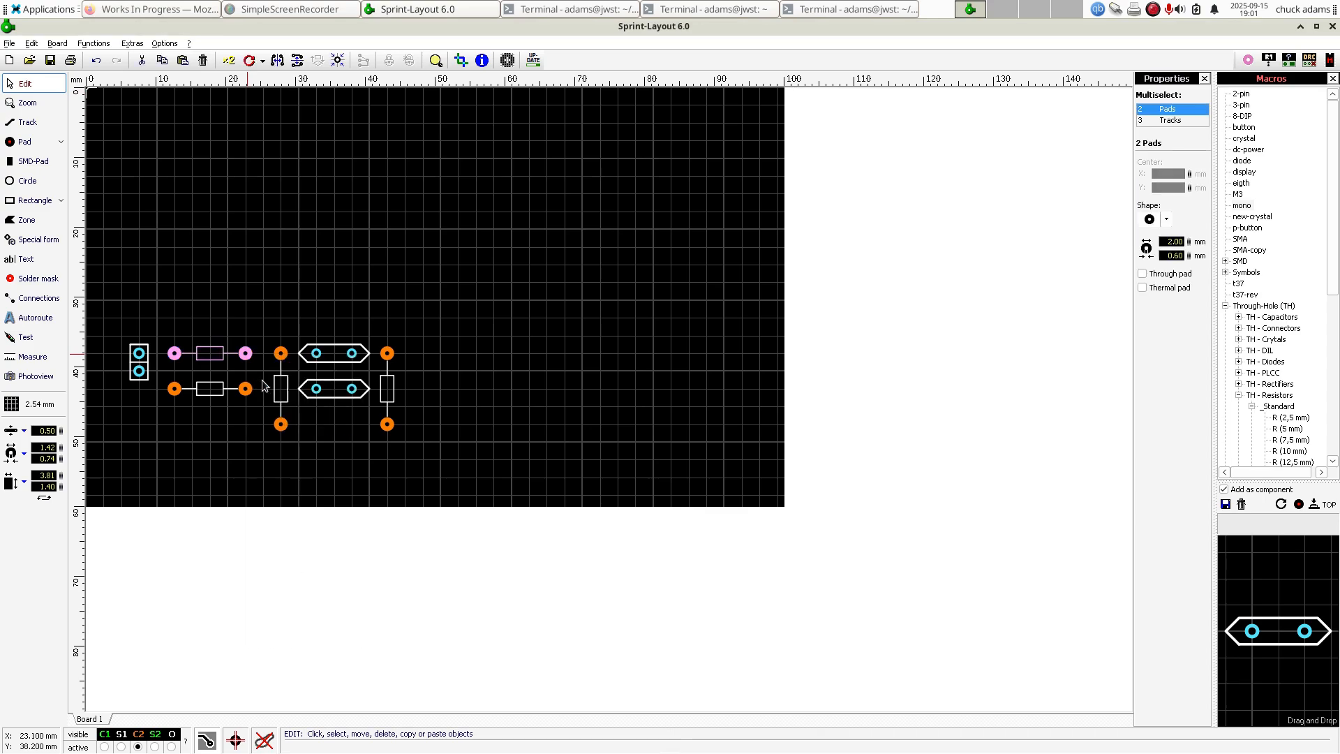
right_click(437, 383)
click(461, 442)
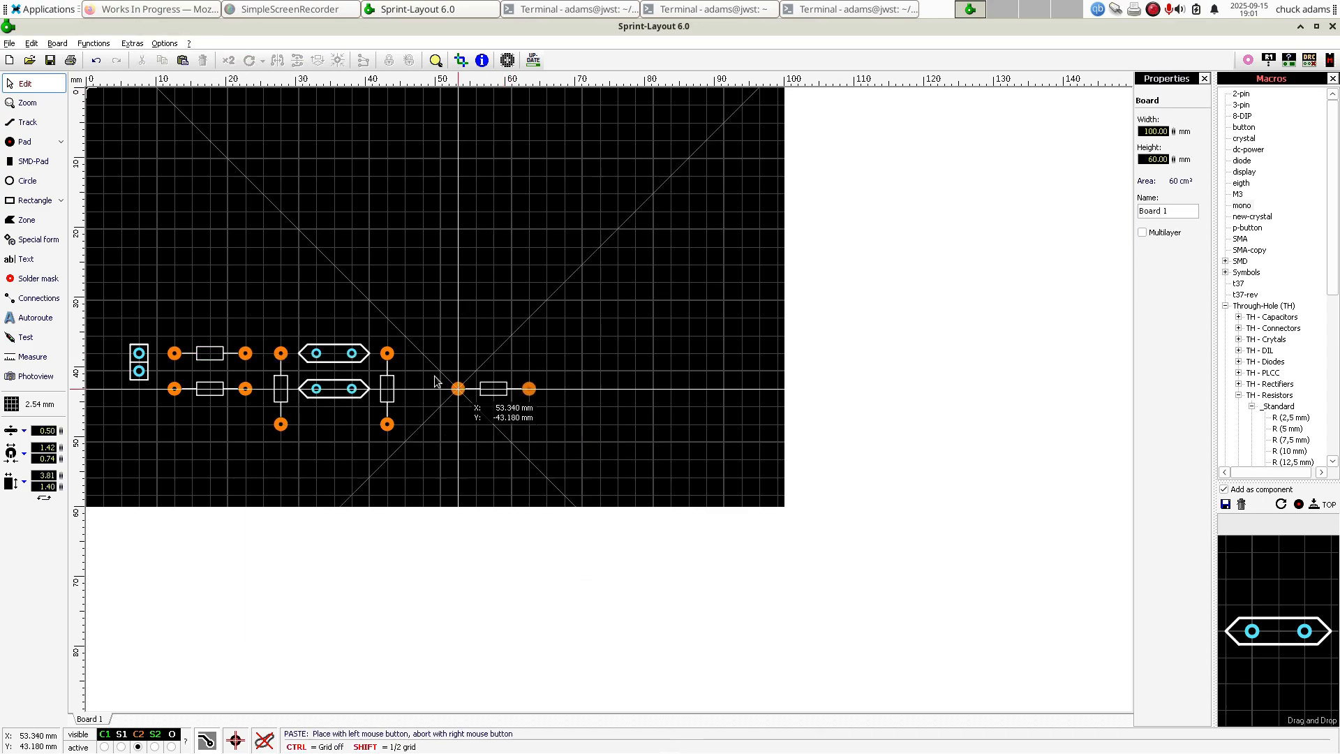
click(418, 349)
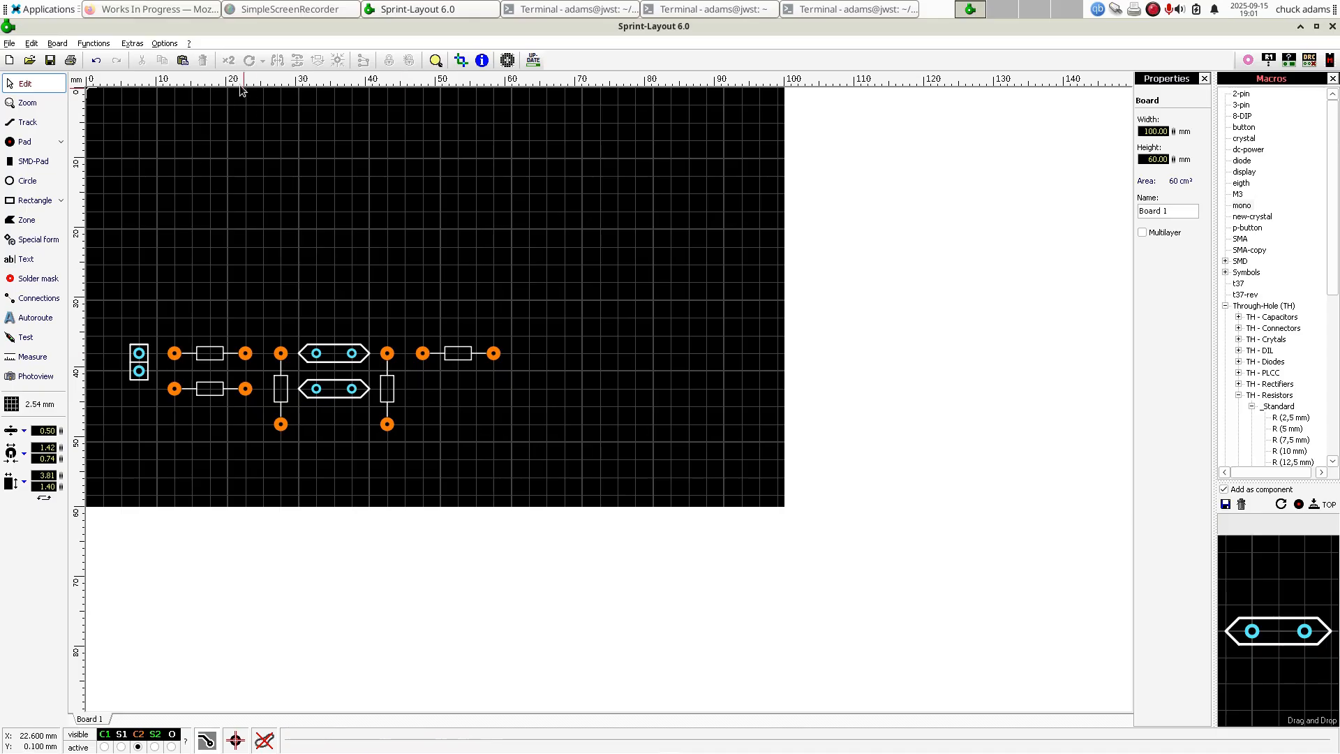
- Check the schematic and place a to-92a macro right of the last resistor, with its top pad at X 63.5, Y 35.56 mm, without ID or value
click(130, 9)
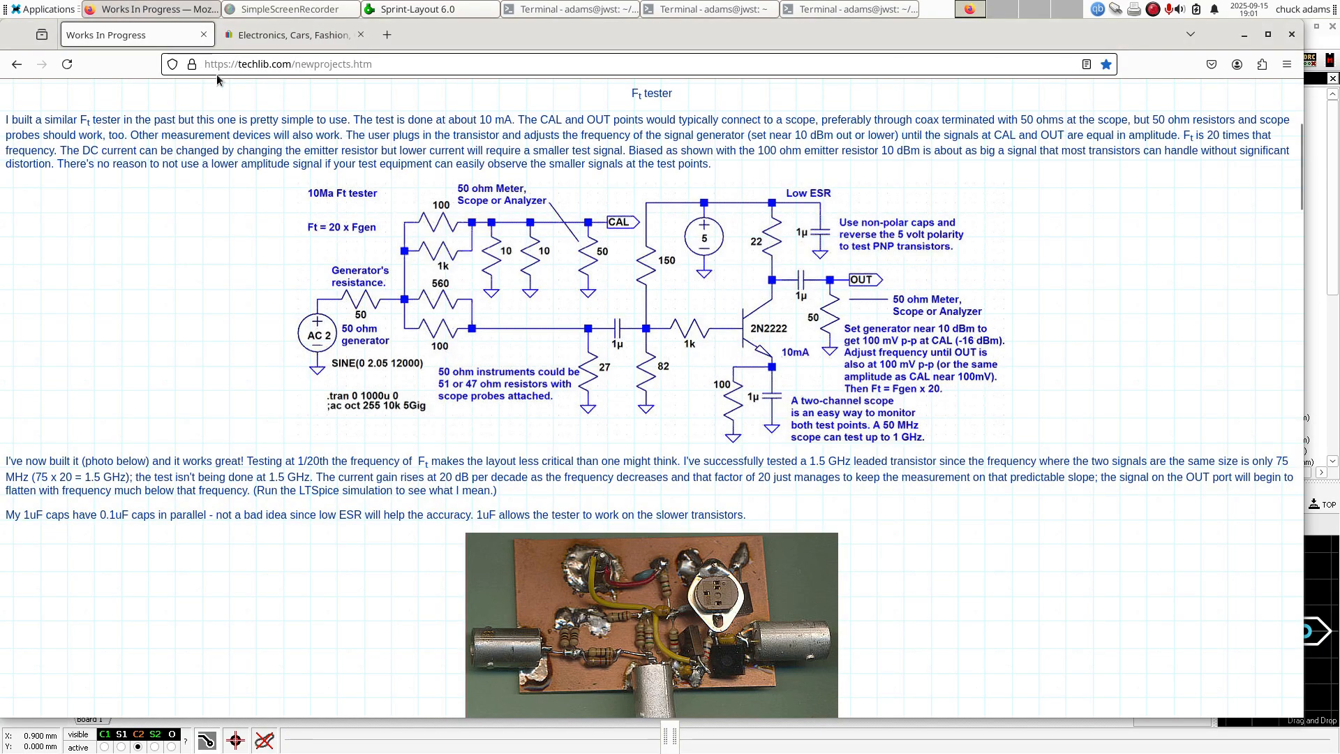
click(171, 10)
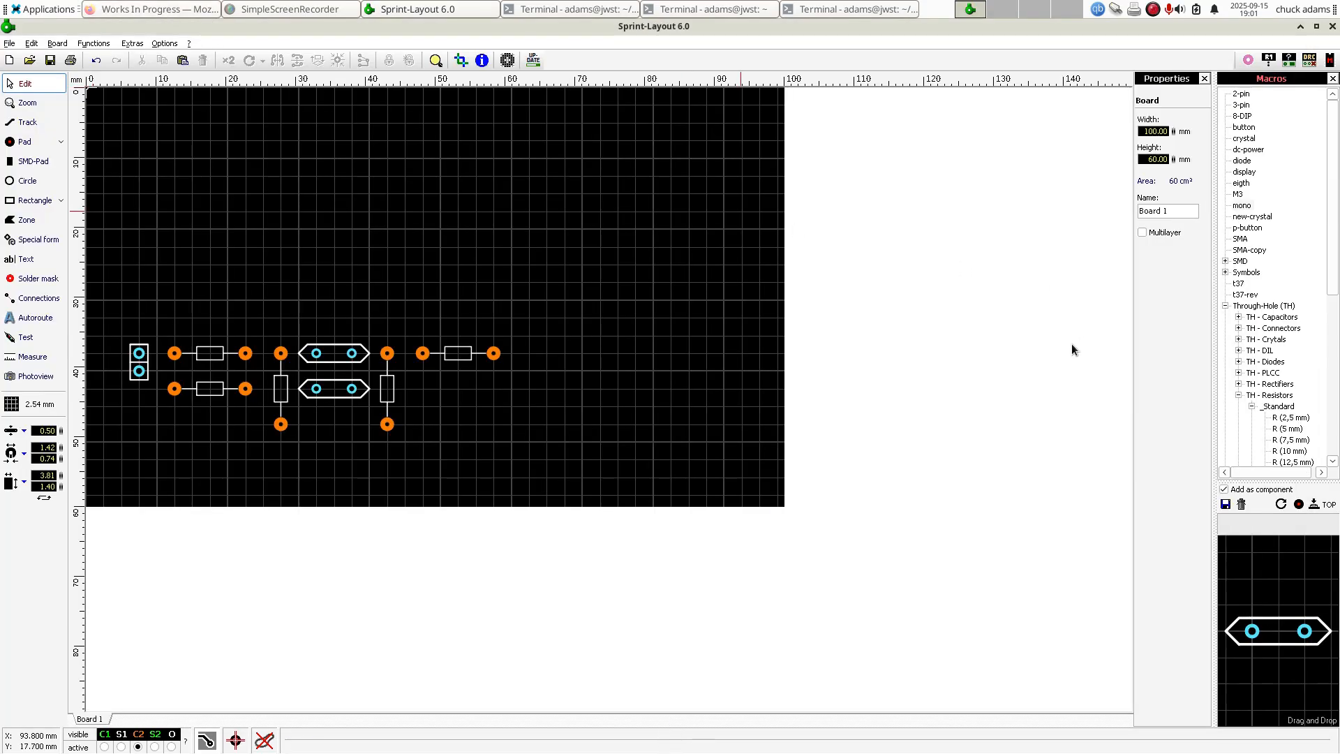
scroll(1323, 290, down, 9)
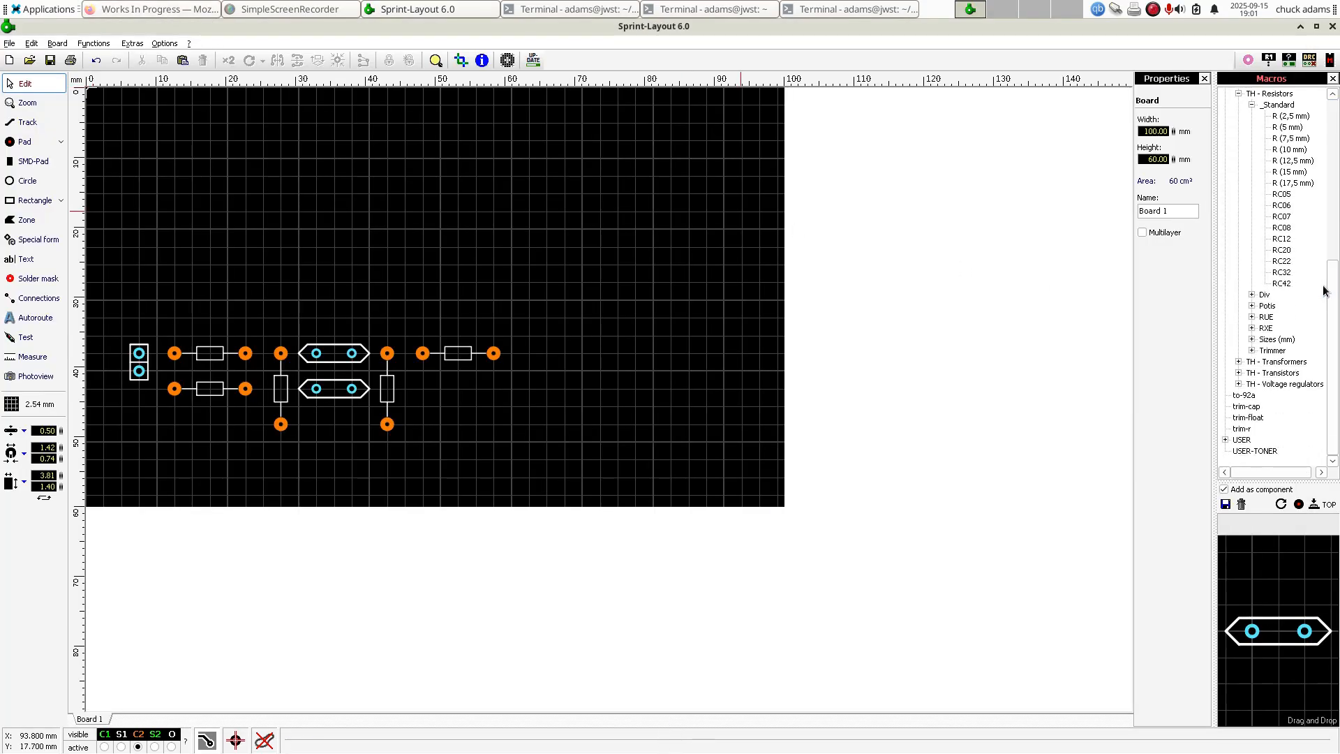
click(1245, 396)
drag(1246, 398, 521, 338)
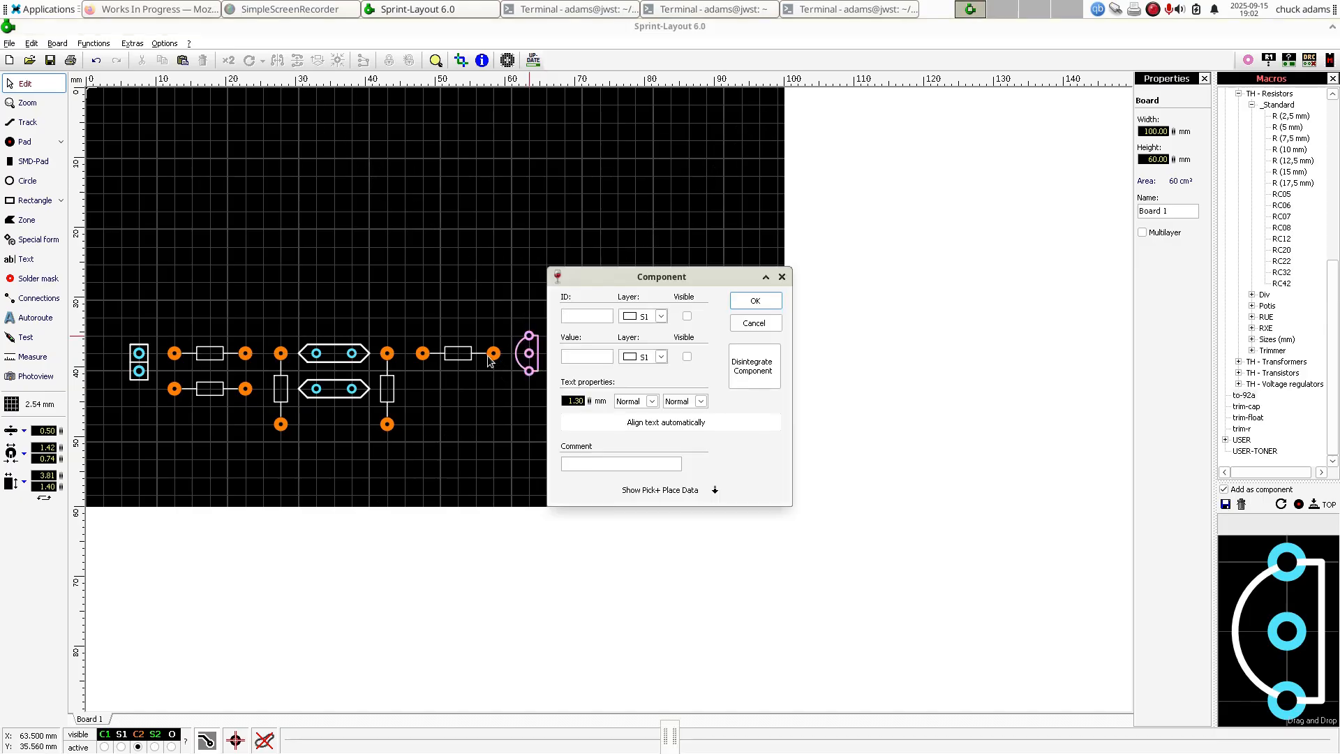
click(755, 301)
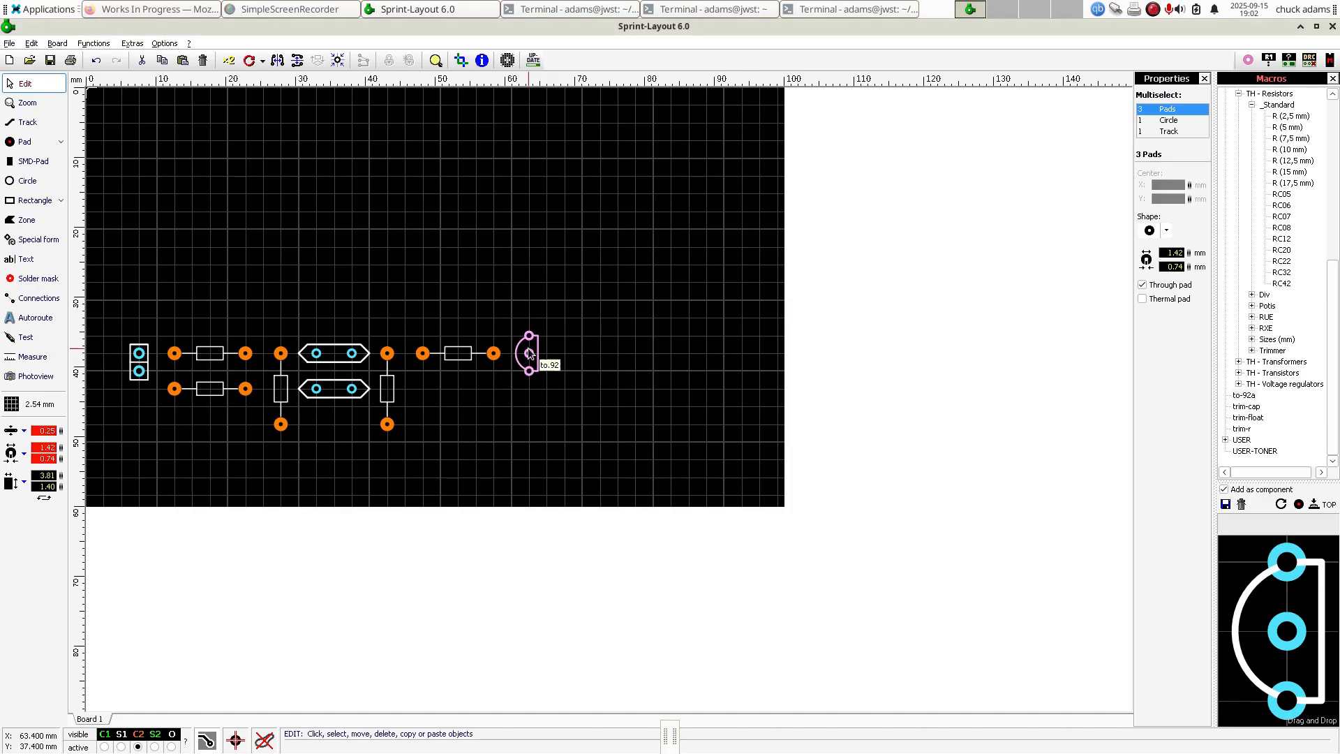
click(570, 359)
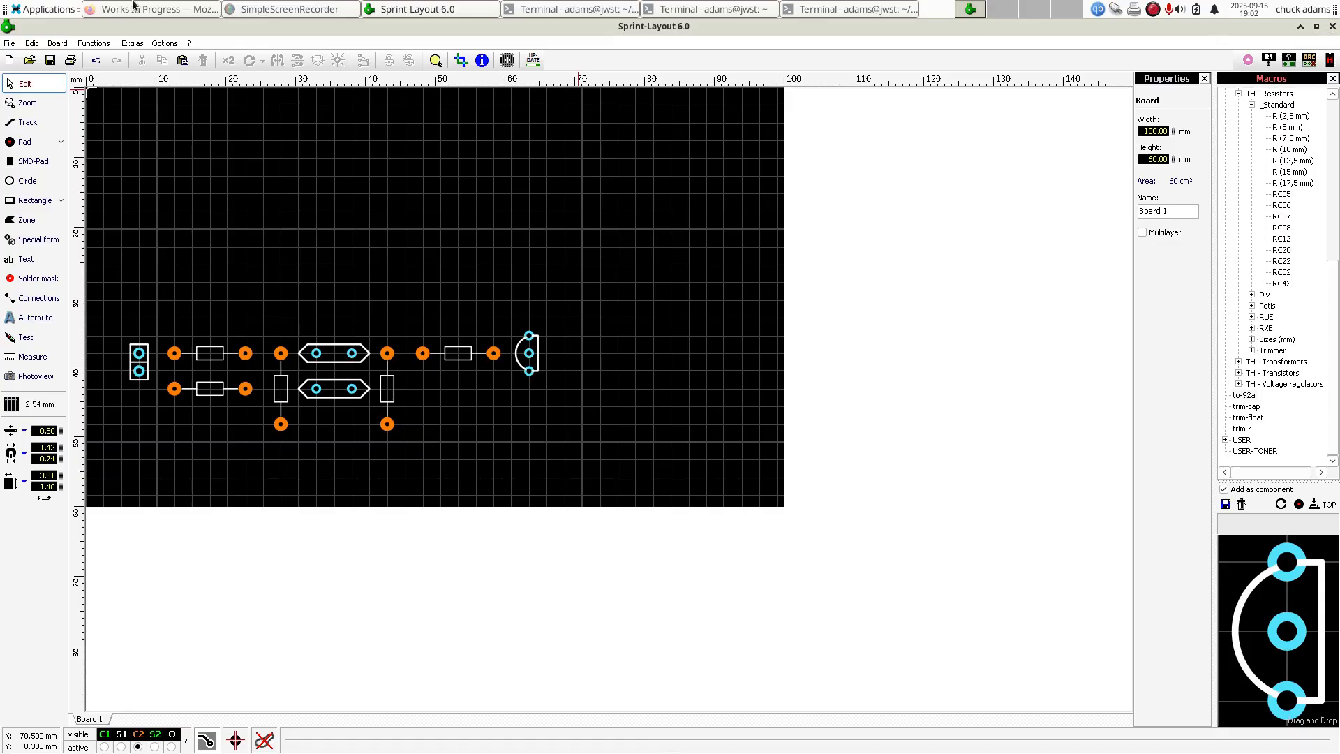
- Open the existing layout file ACES-001.lay6 from the sprint-files folder, discarding the unsaved changes to the current board
click(9, 43)
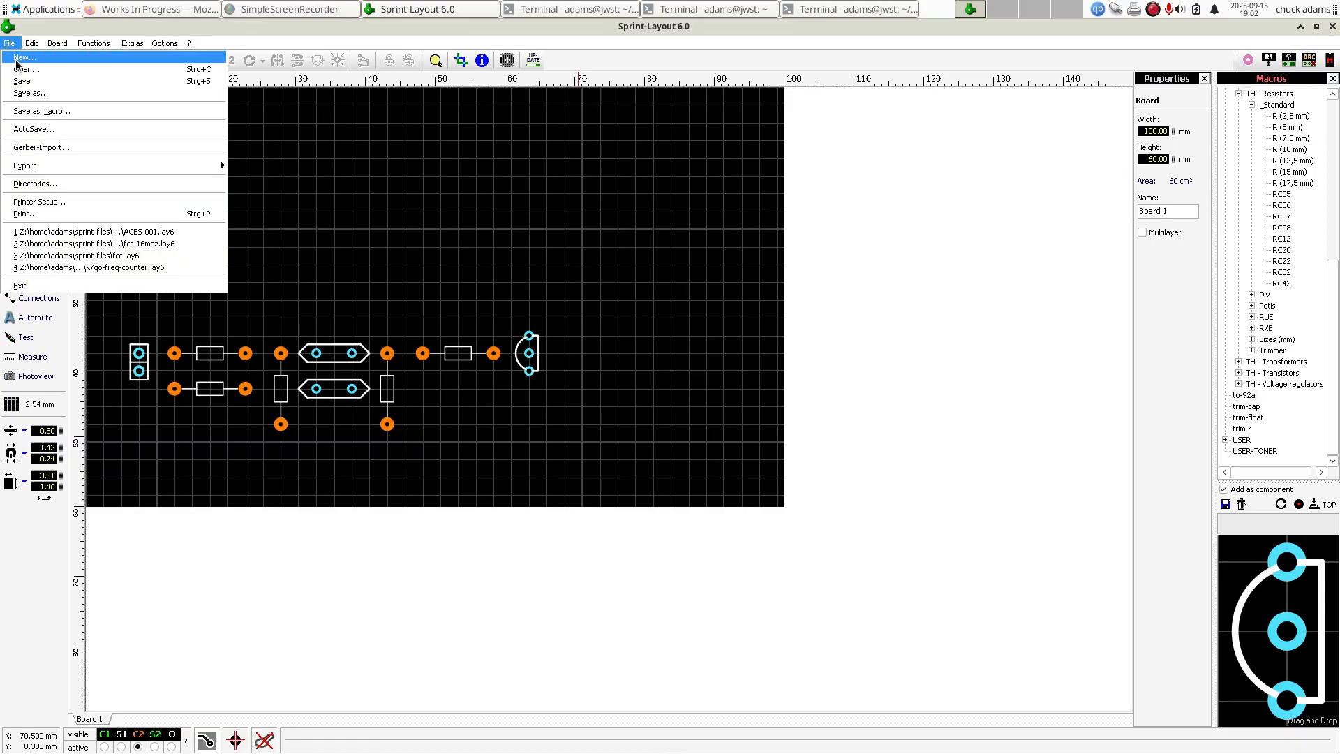
click(21, 69)
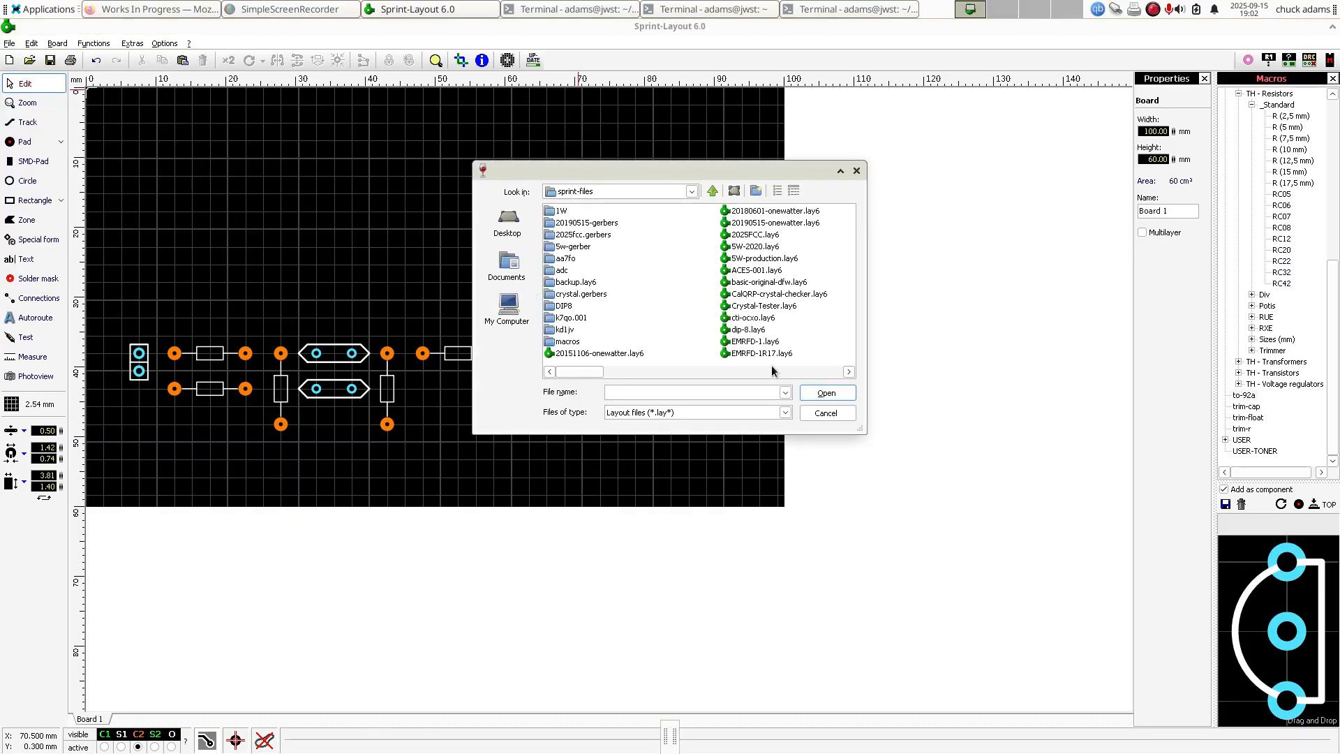
click(745, 274)
click(806, 394)
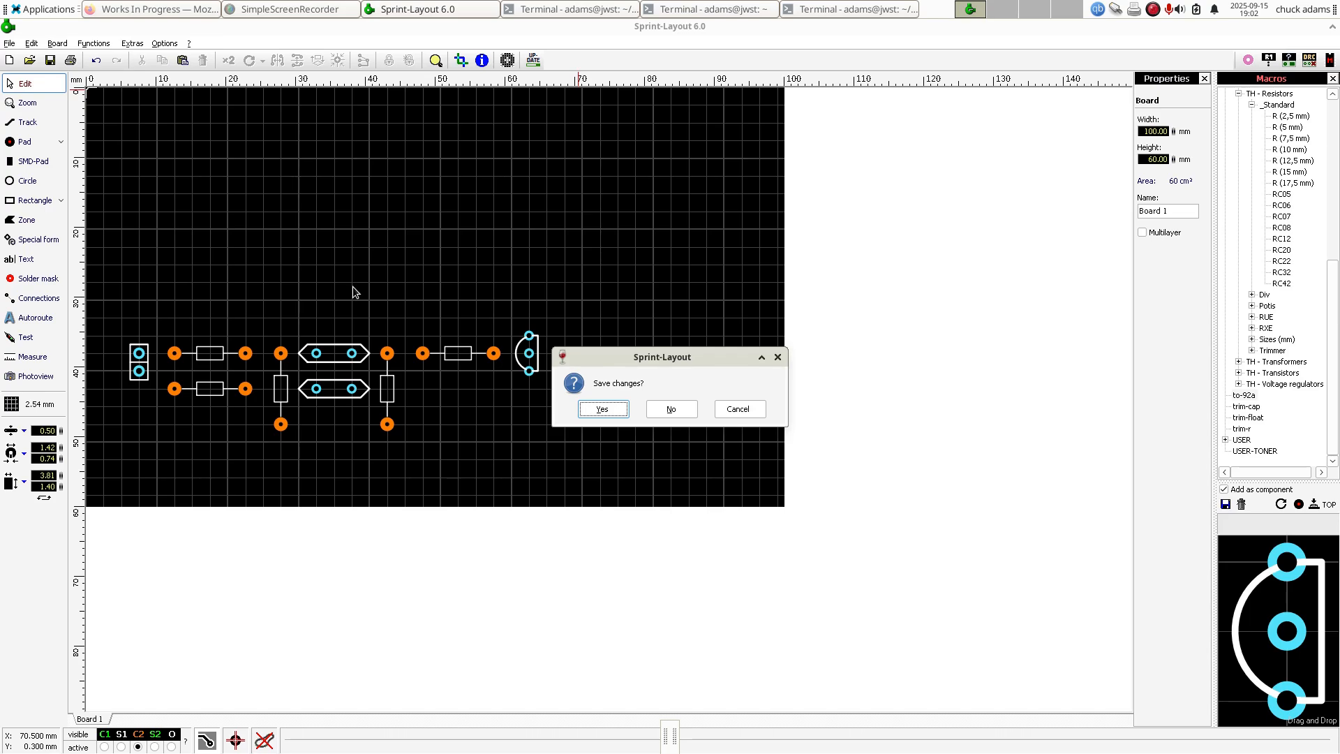
click(670, 409)
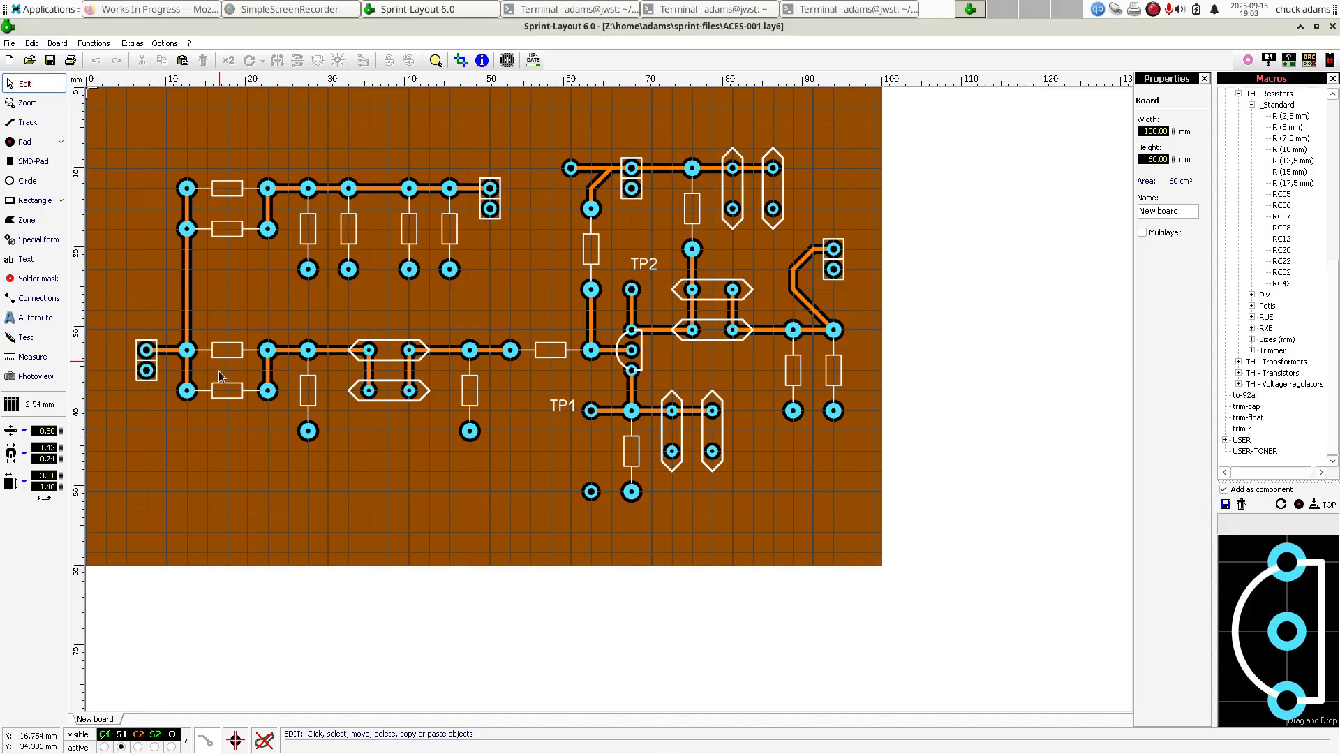
- Compare the ACES-001 board layout with the Ft tester schematic on the techlib web page
click(153, 12)
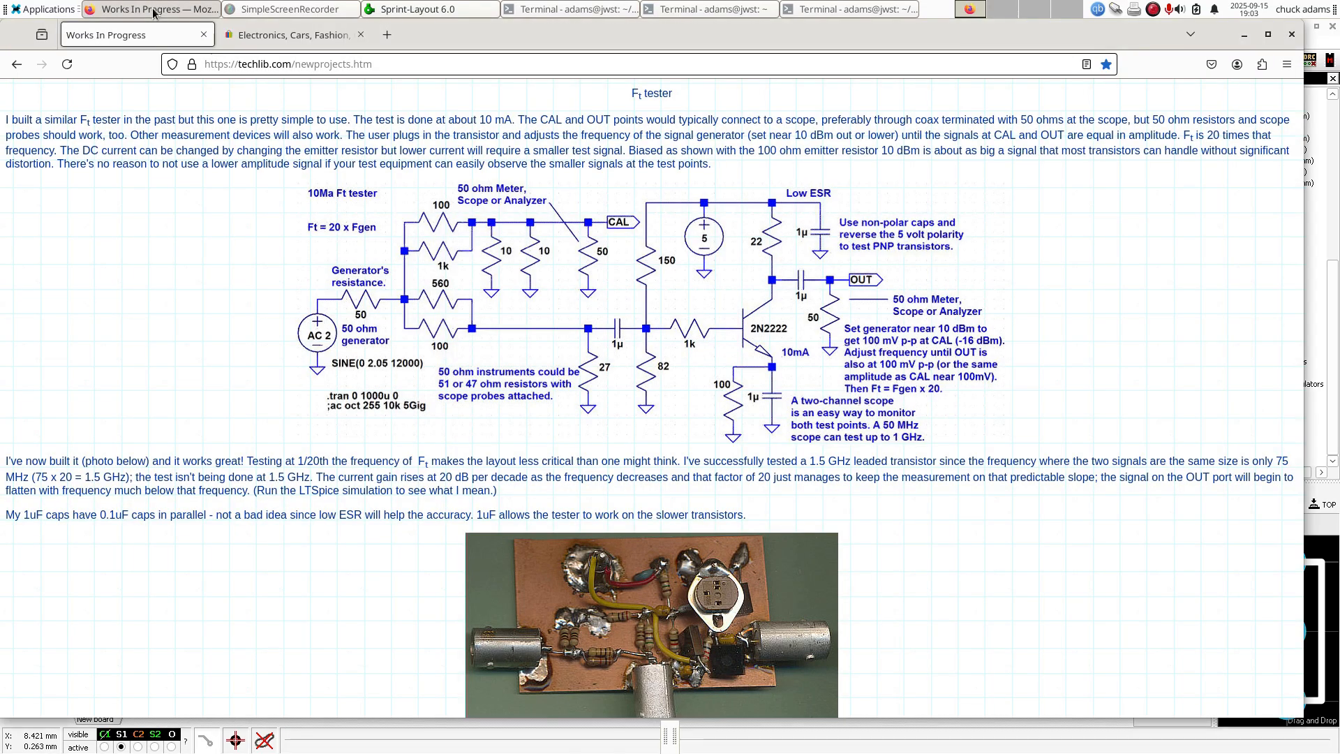
click(195, 10)
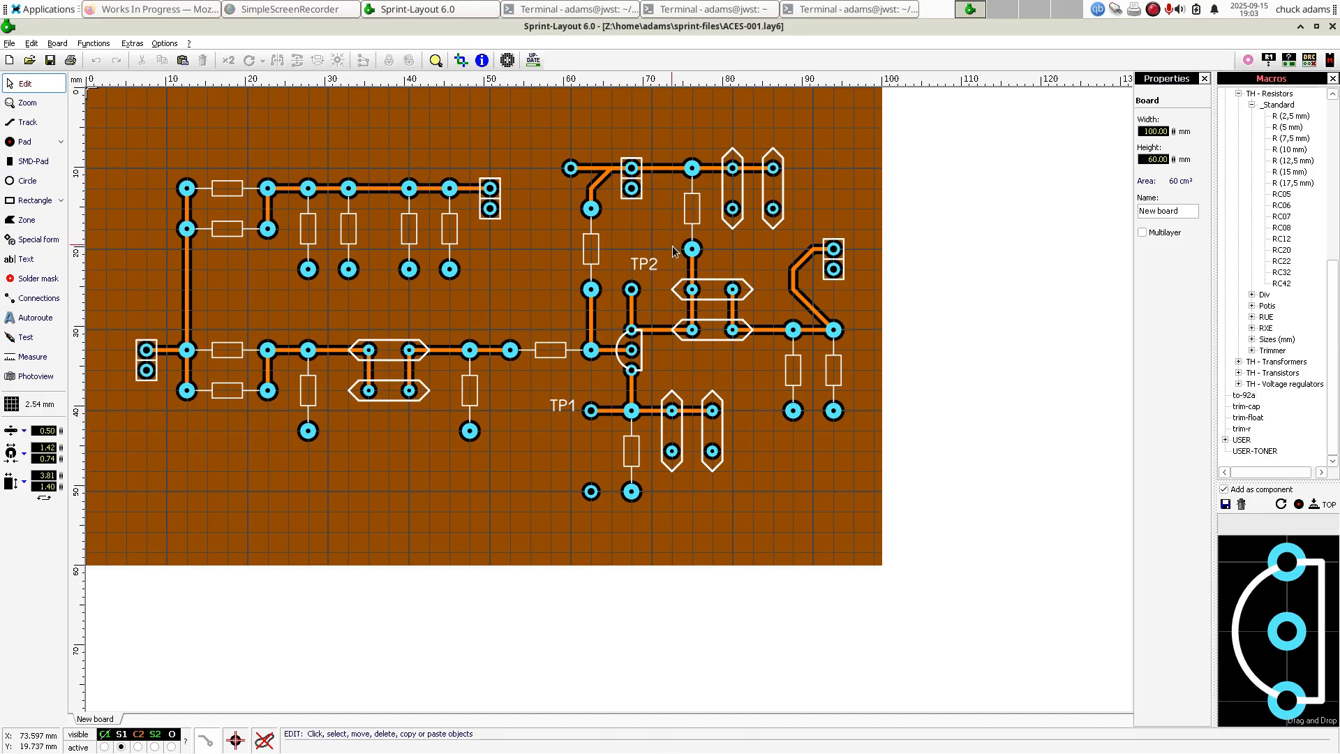
click(149, 11)
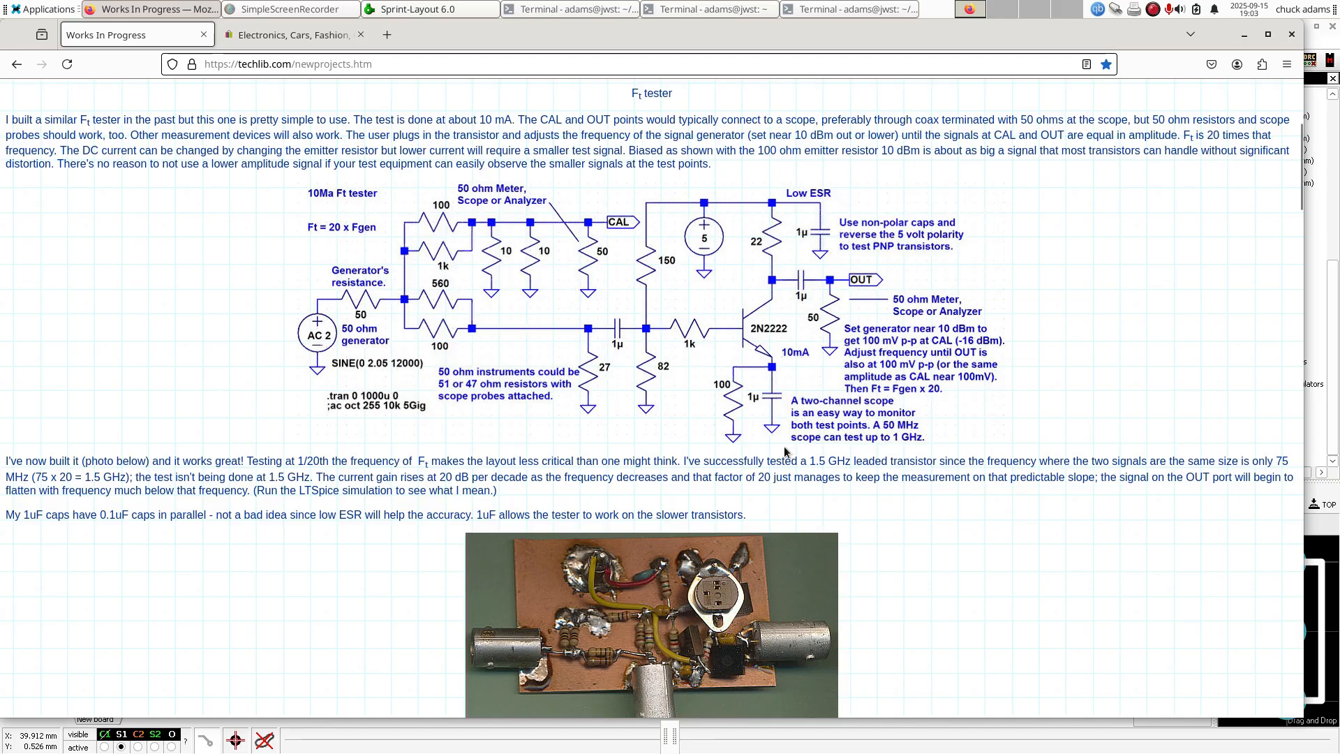
click(185, 10)
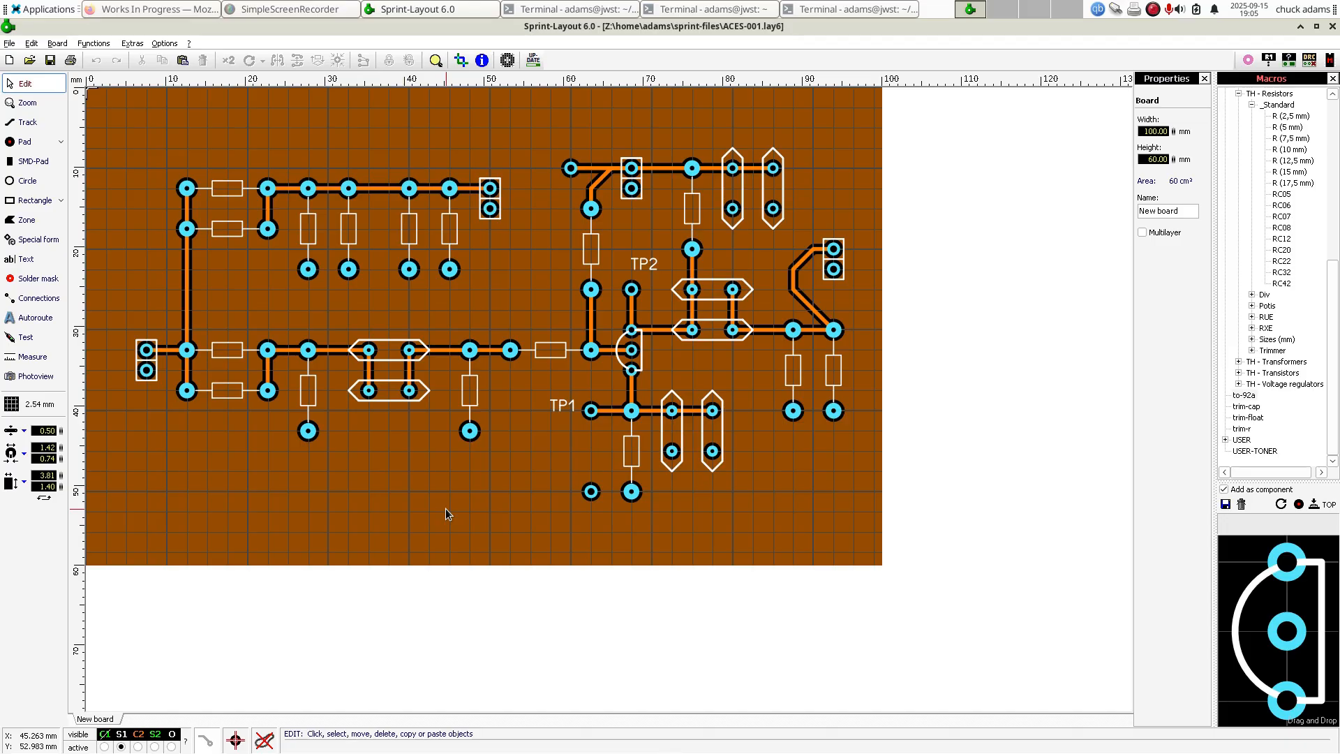
- Make C2 the active layer and set up the bold, horizontally mirrored text ACES-001 with a height of 1.5 mm
click(139, 747)
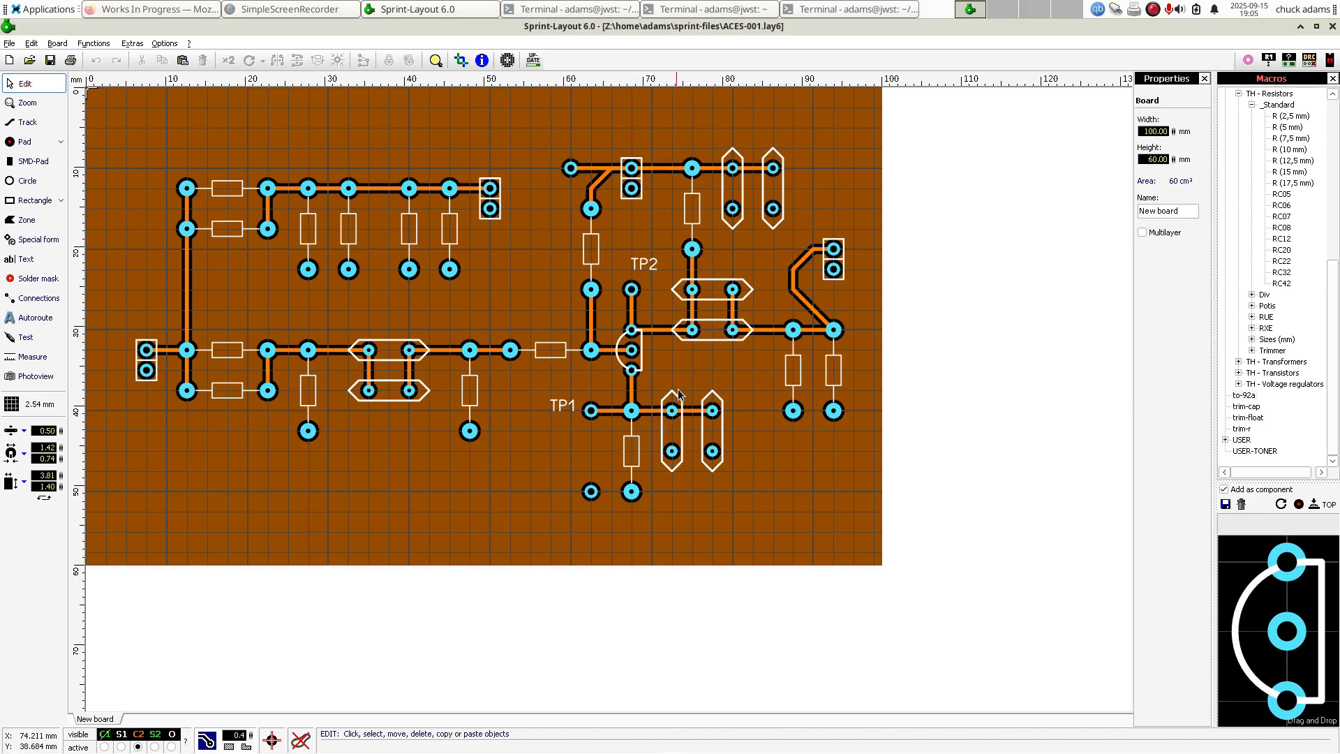
click(17, 263)
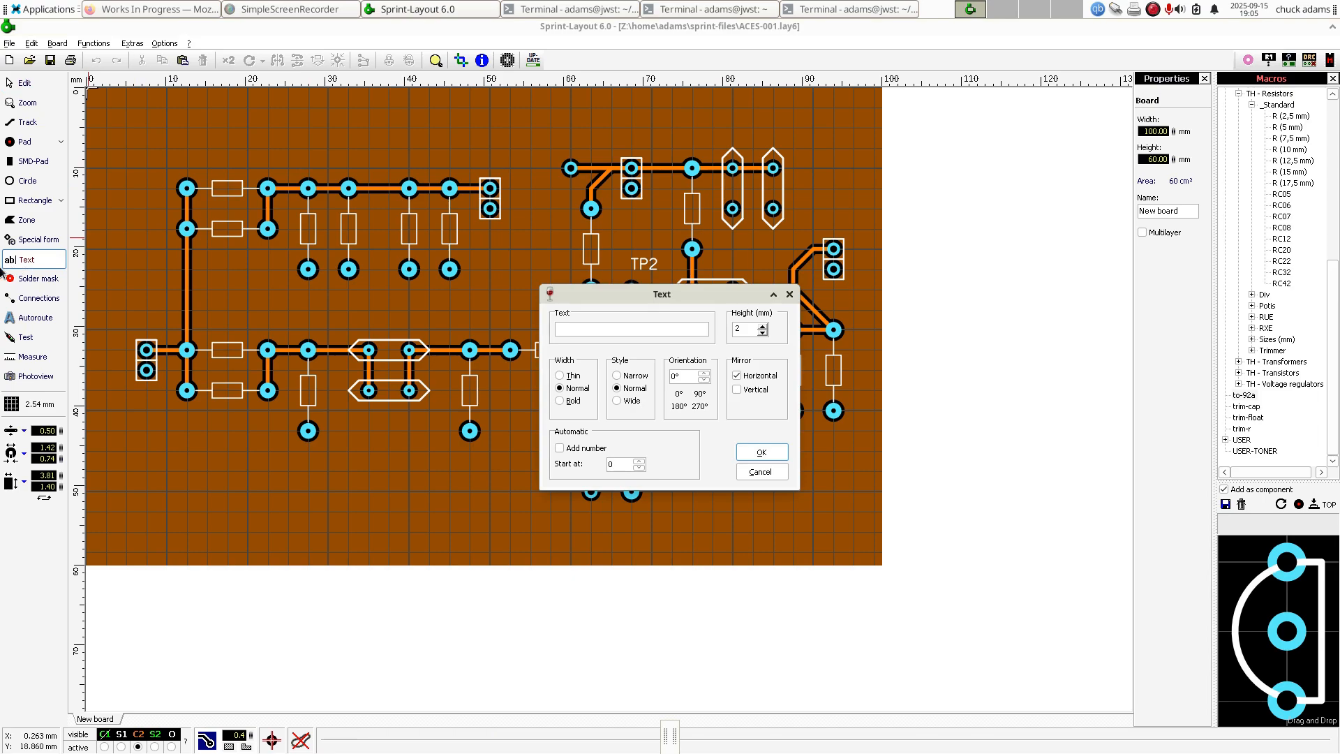
click(763, 332)
click(763, 333)
click(589, 329)
text(ACES-001)
click(561, 401)
click(752, 452)
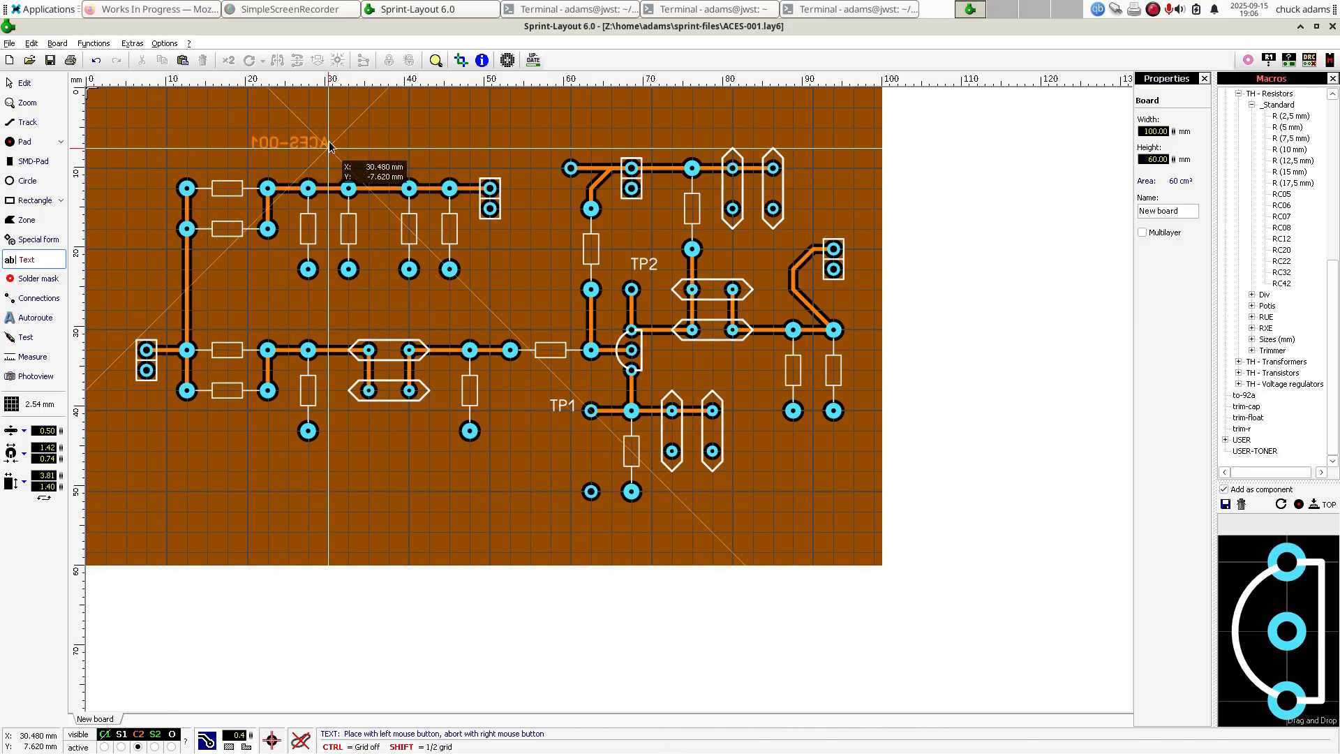
right_click(242, 486)
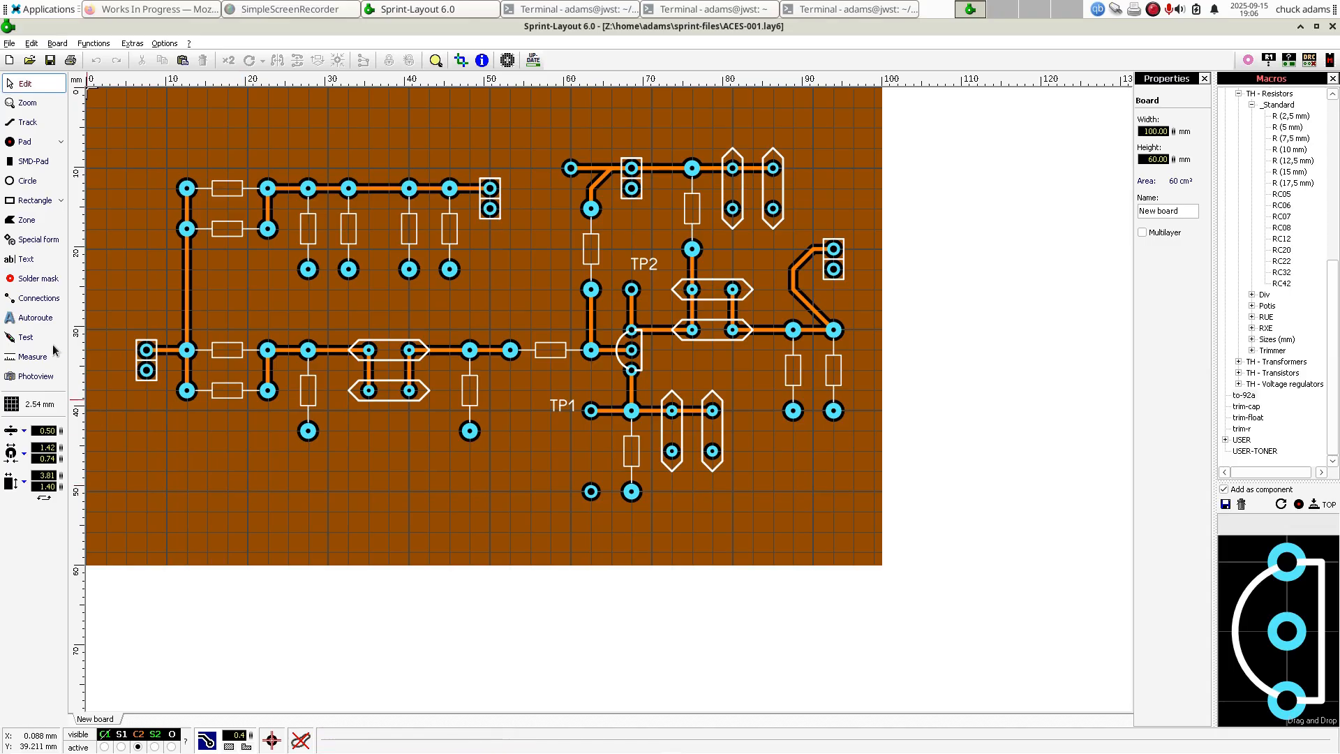
- Place the mirrored ACES-001 text in the board's lower-left area, anchored at X 20.32, Y 50.80 mm
click(27, 265)
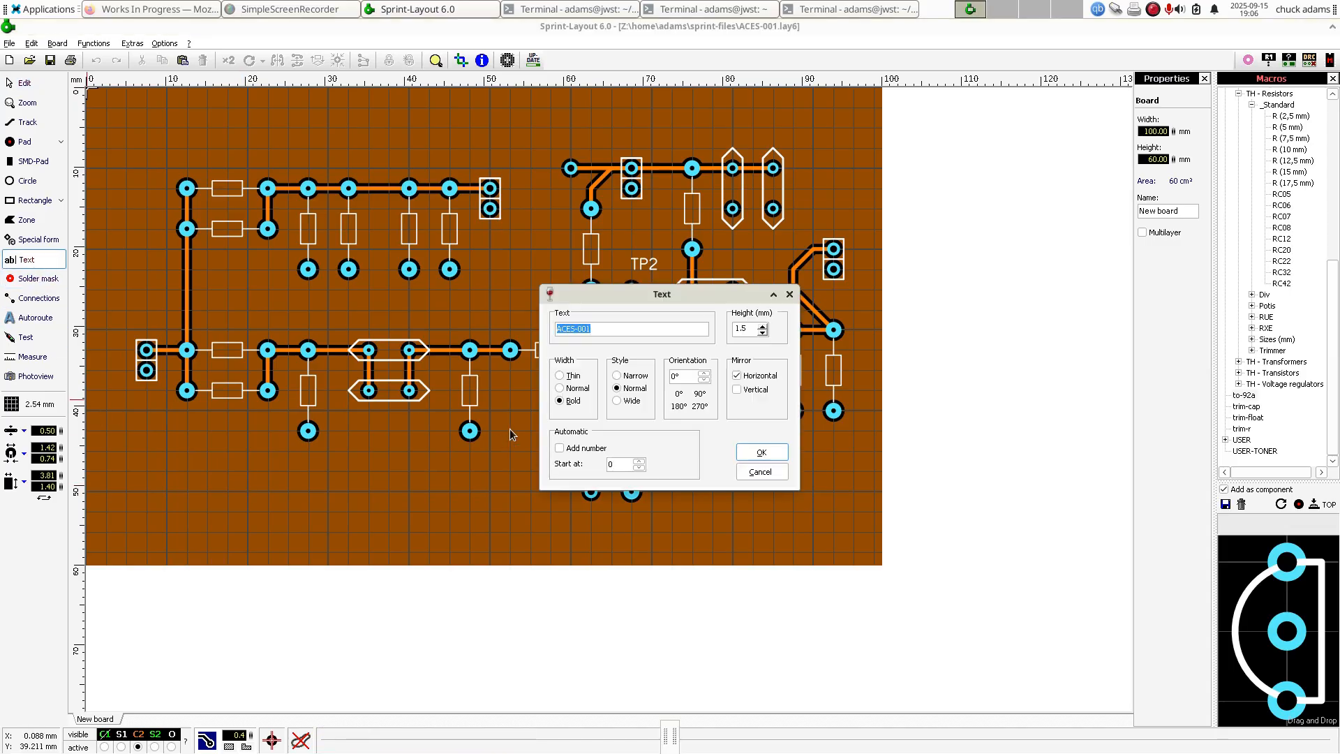
click(744, 454)
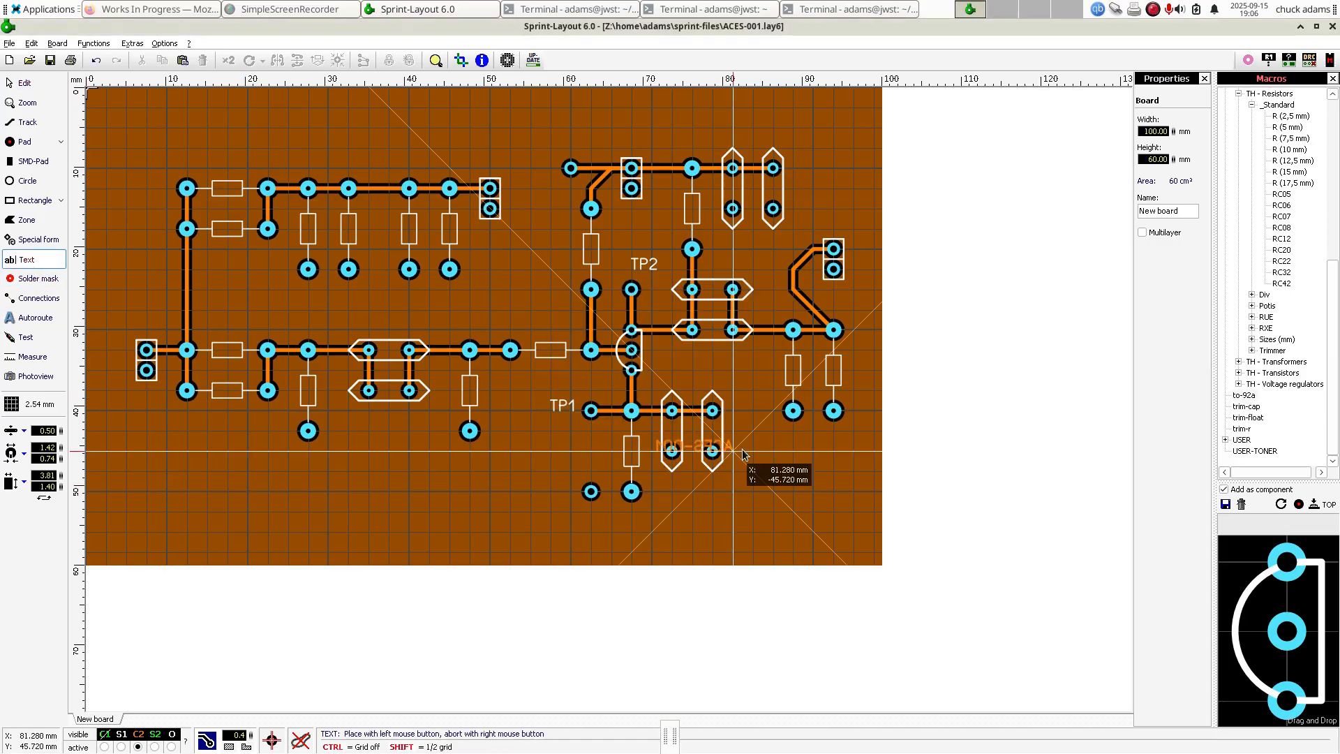
click(249, 488)
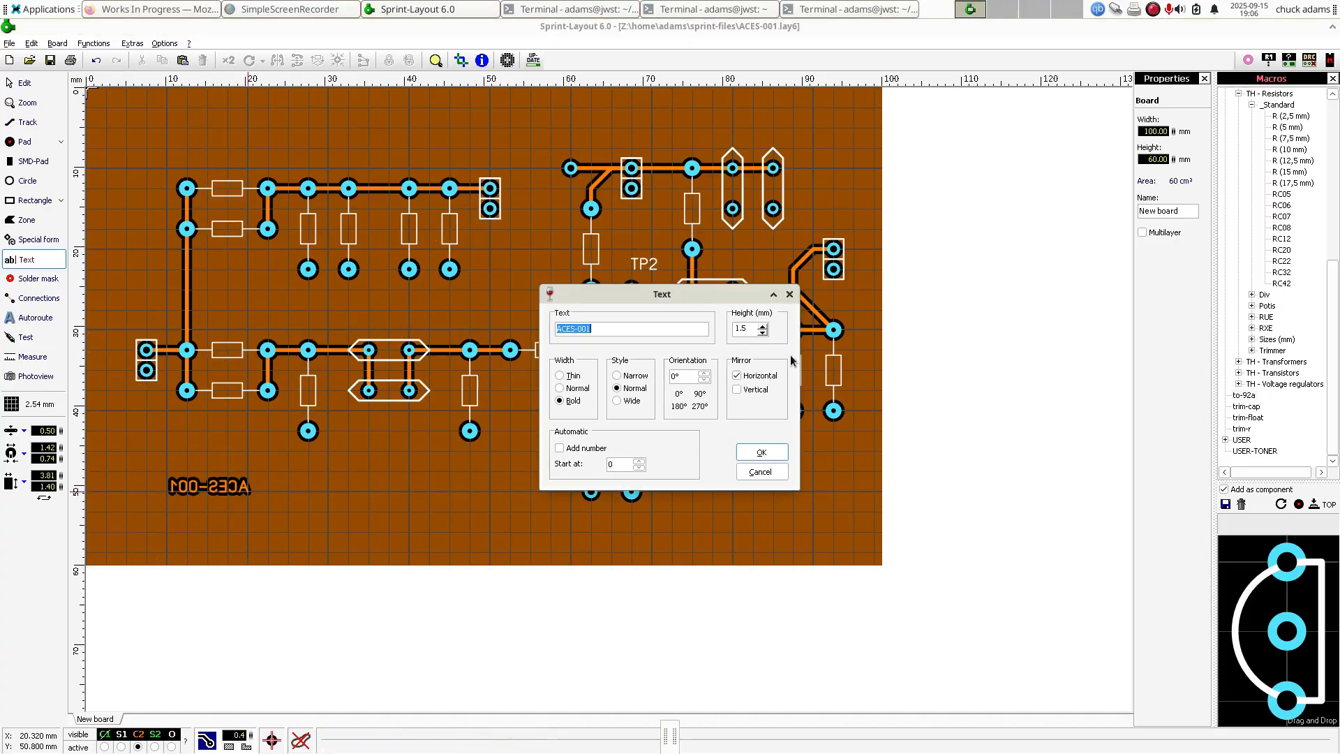
click(757, 473)
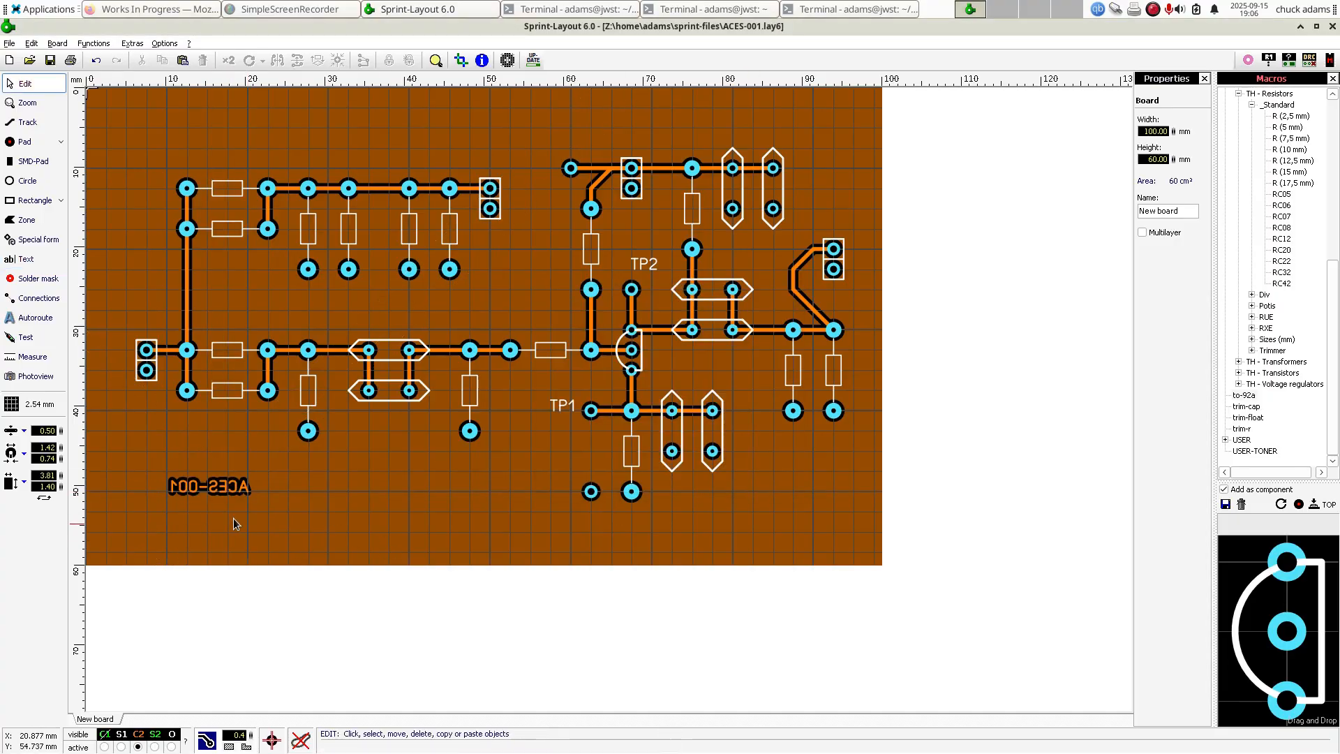
- Set the text height of the placed ACES-001 label to 2 mm
right_click(247, 486)
click(279, 488)
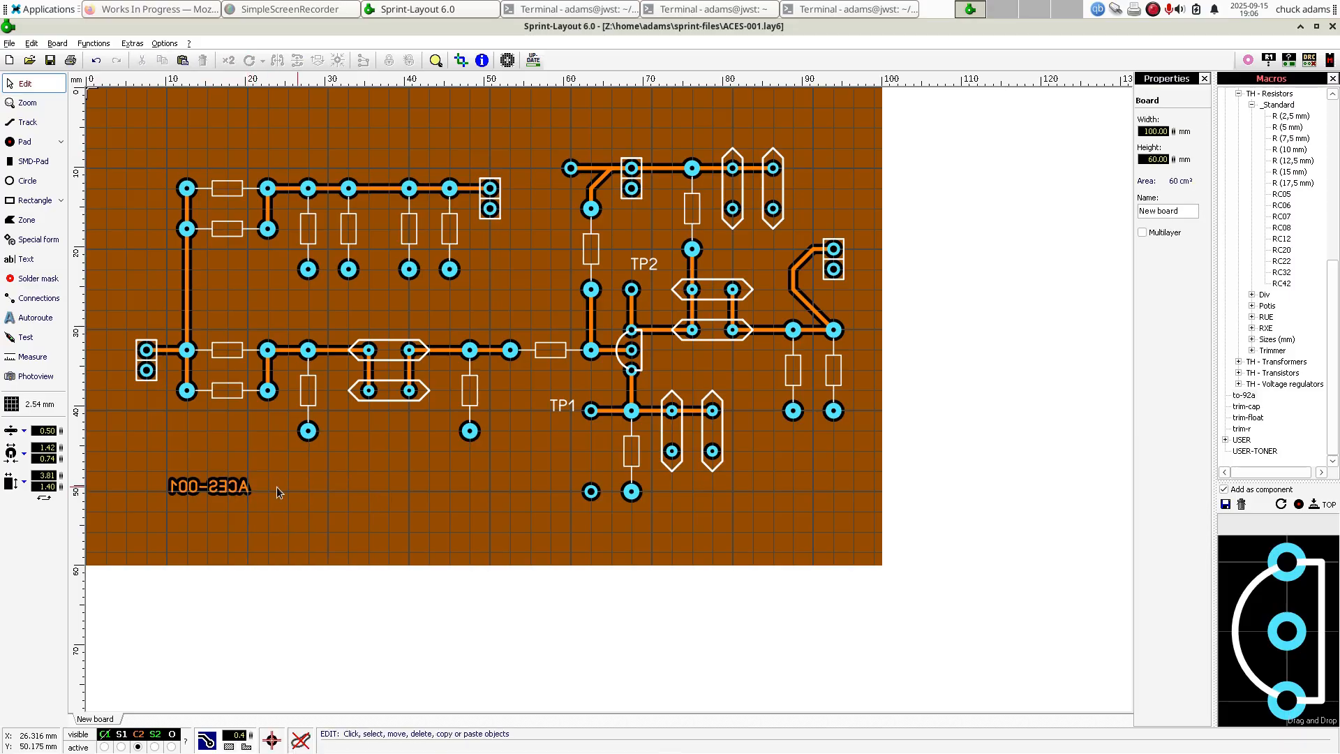
click(237, 492)
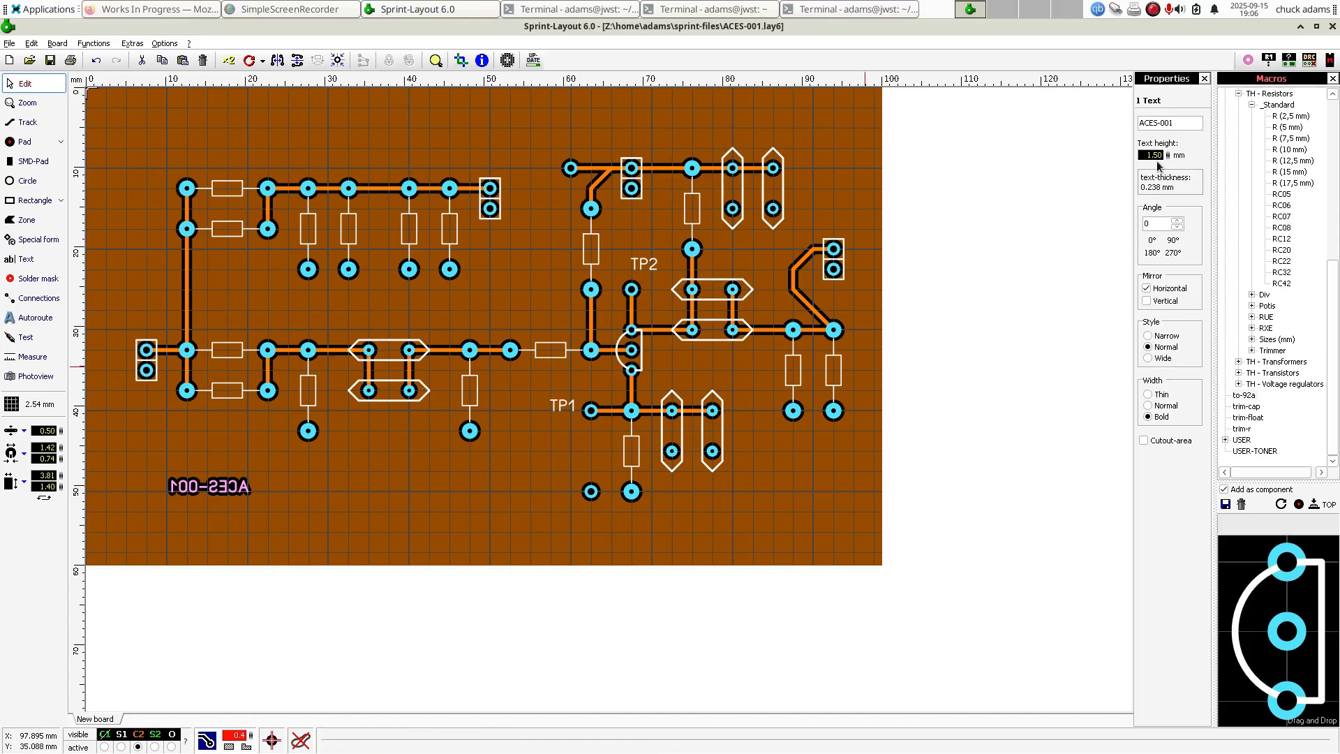
text(2)
key(Return)
click(407, 496)
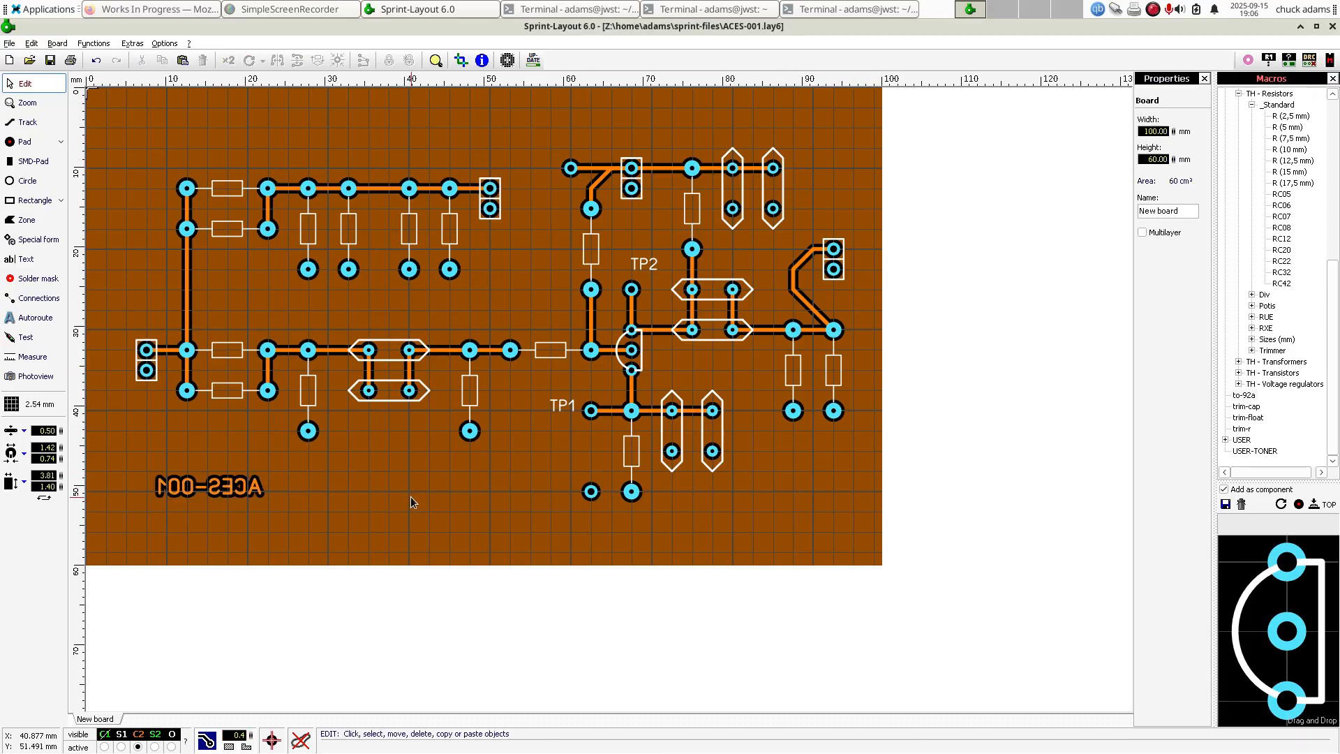
- Set up a bold, horizontally mirrored text 20250915 with a height of 2 mm
click(24, 260)
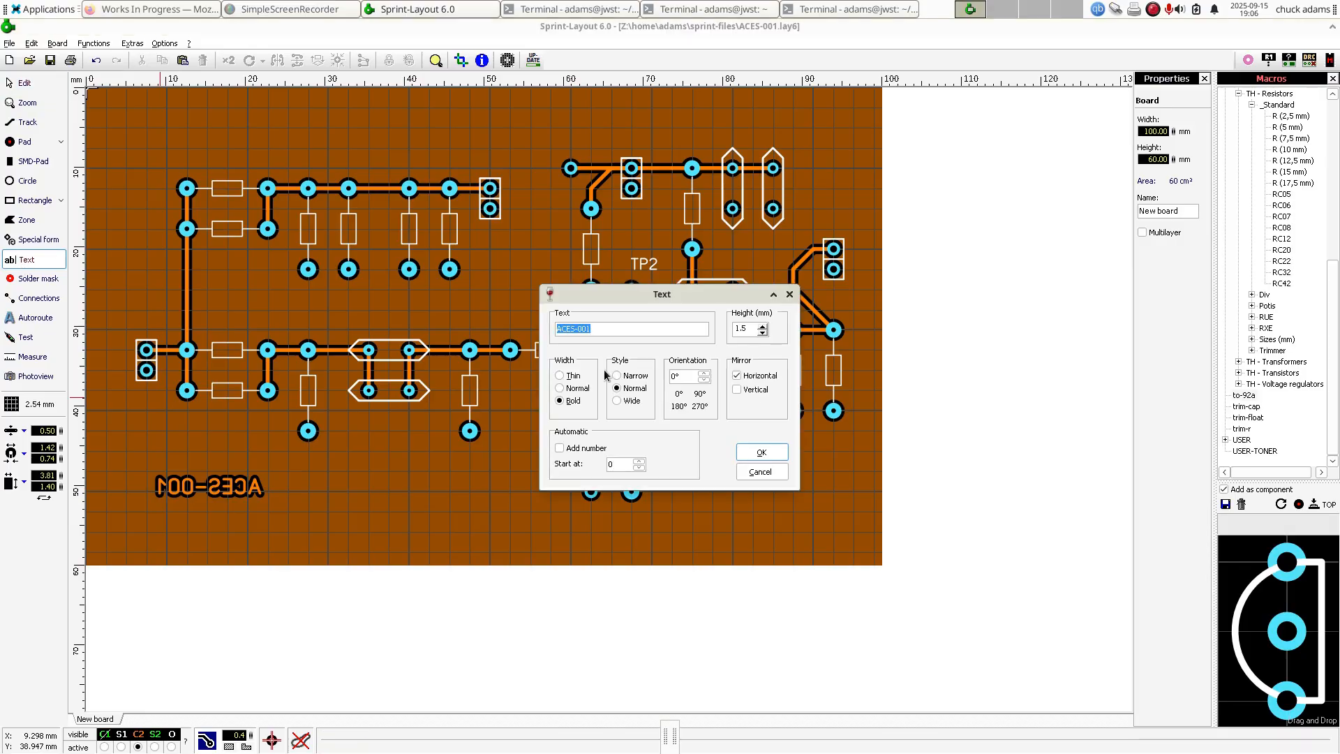
click(762, 325)
click(762, 325)
click(762, 325)
click(762, 325)
click(763, 332)
drag(600, 334, 543, 341)
text(20250915)
click(762, 453)
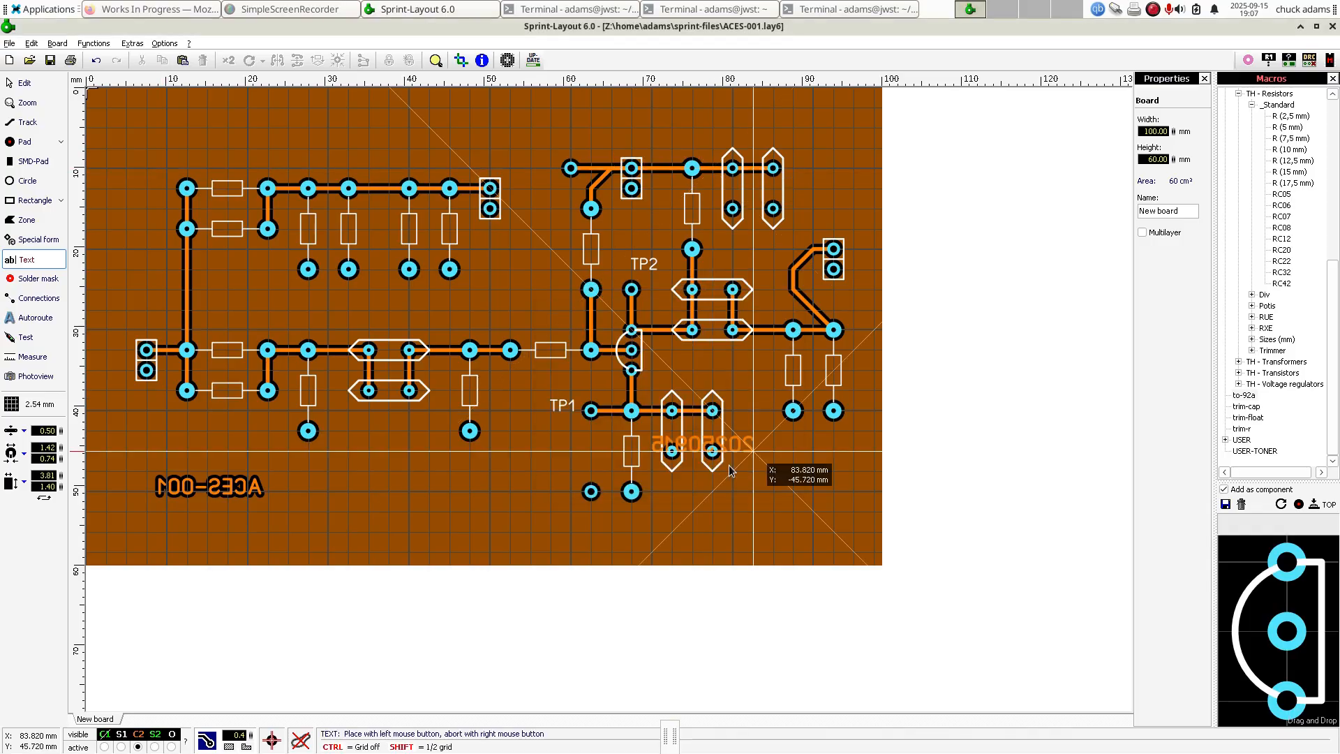
right_click(262, 536)
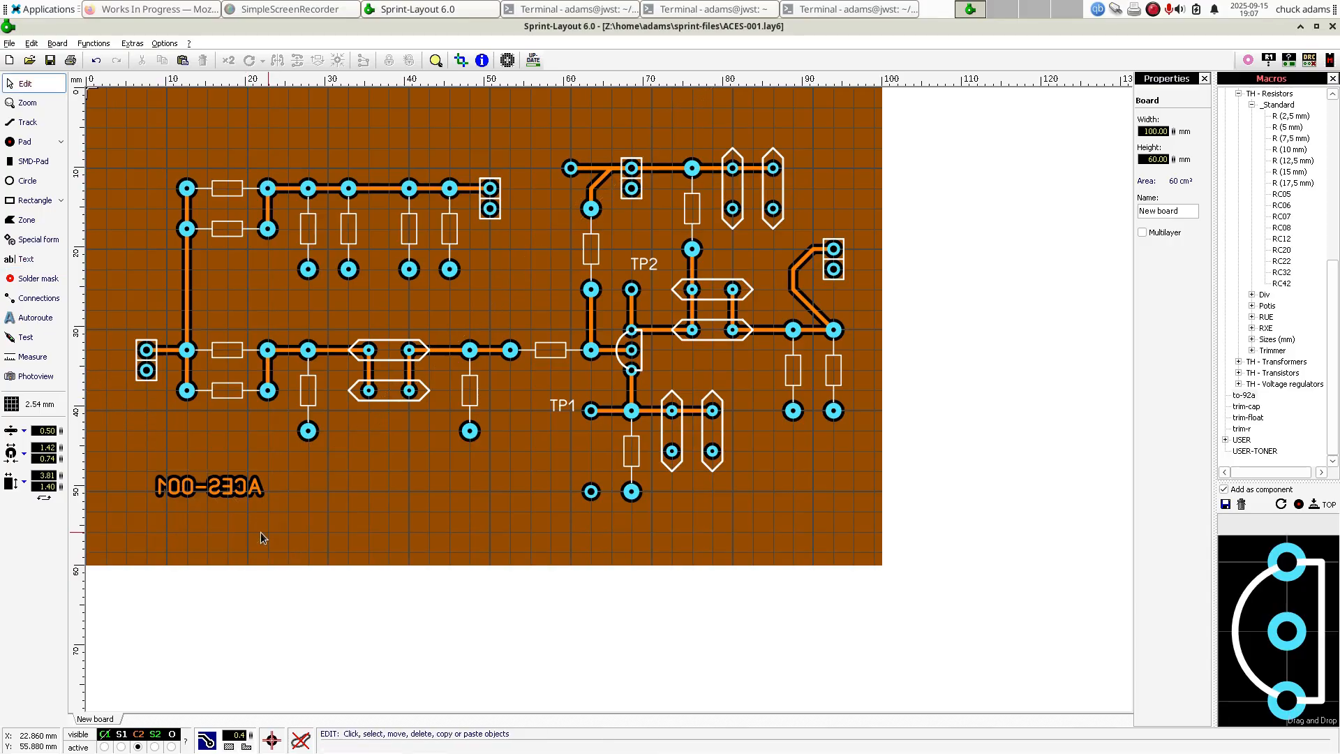
- Place the 20250915 text at X 50.80, Y 55.88 mm and move it to the board's lower-right corner, below the vertical capacitors
click(27, 259)
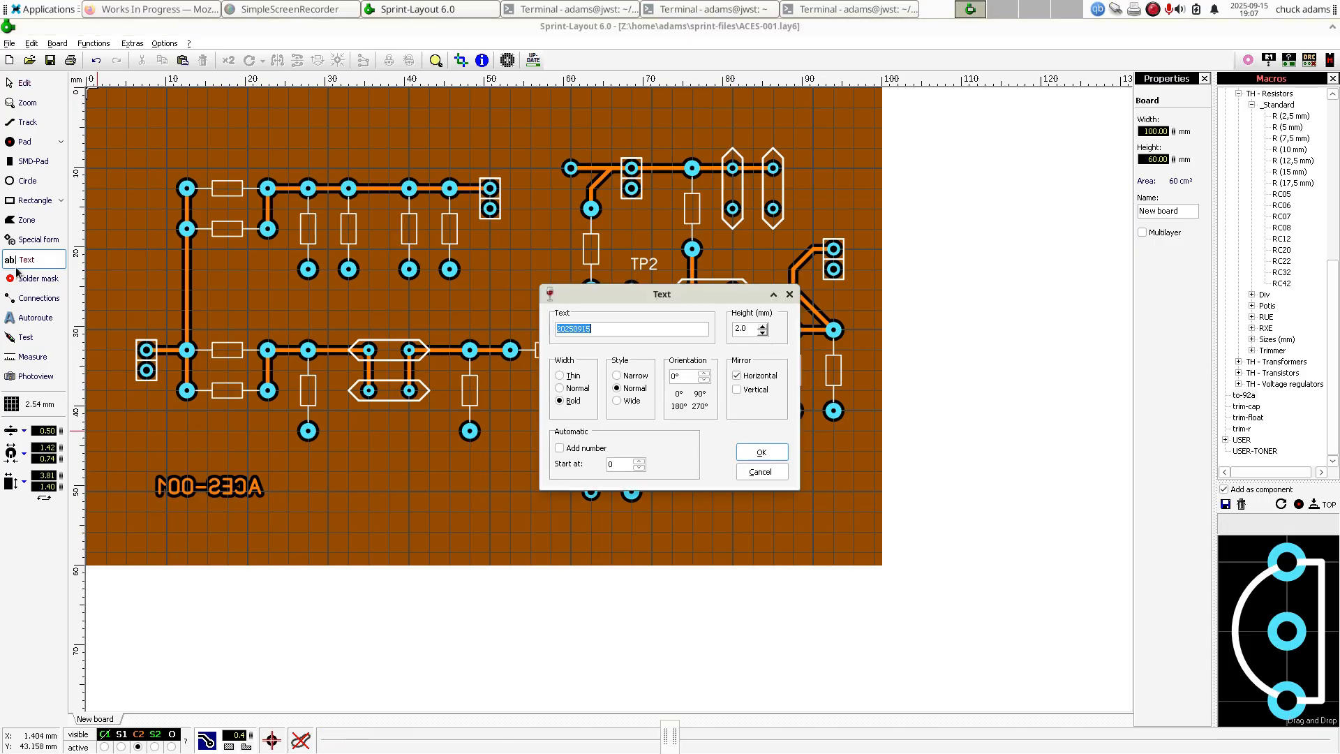
click(765, 454)
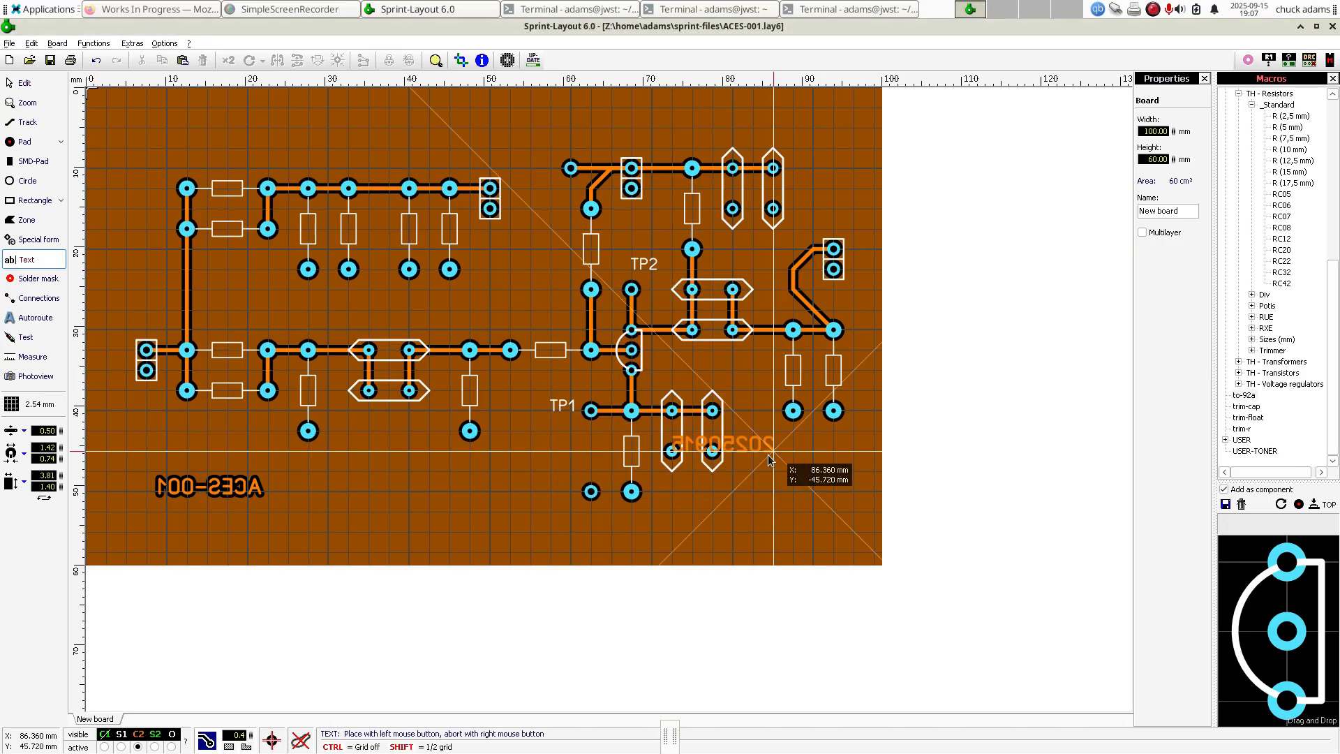
click(486, 528)
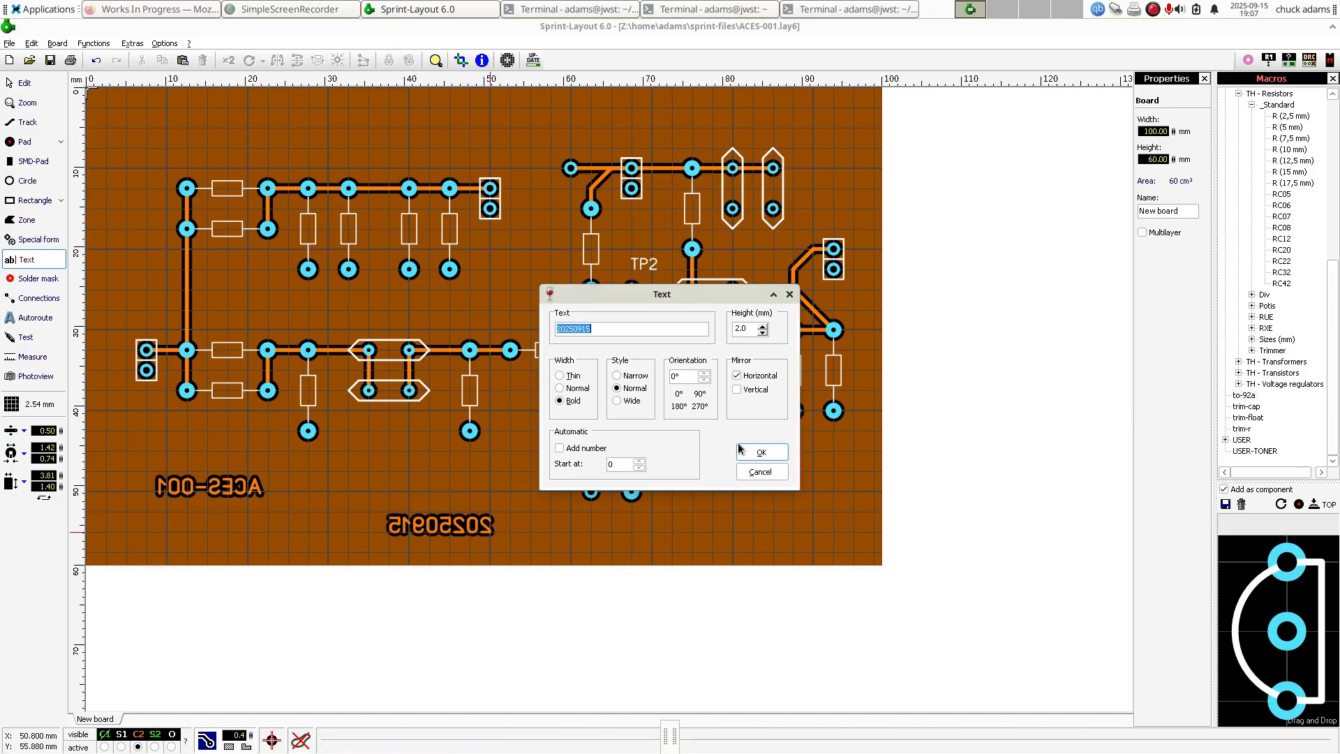
click(743, 467)
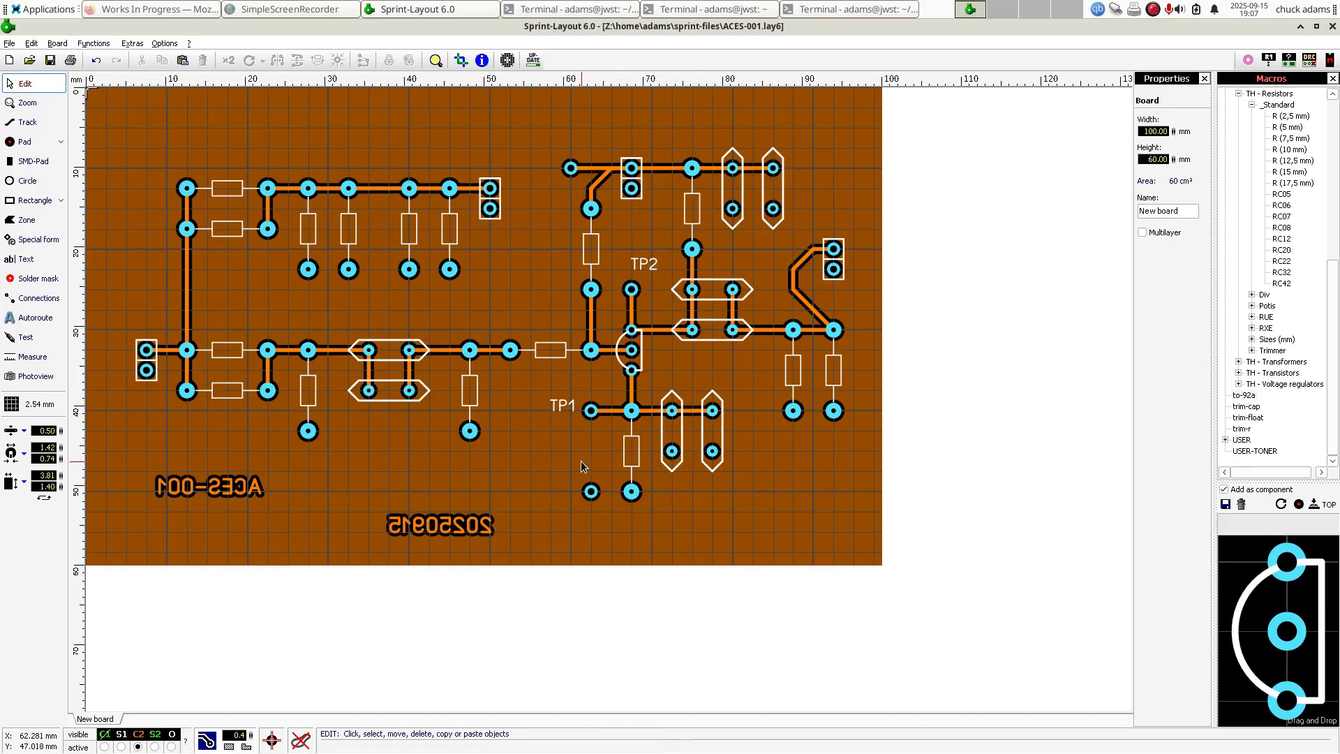
click(461, 533)
drag(745, 547, 810, 518)
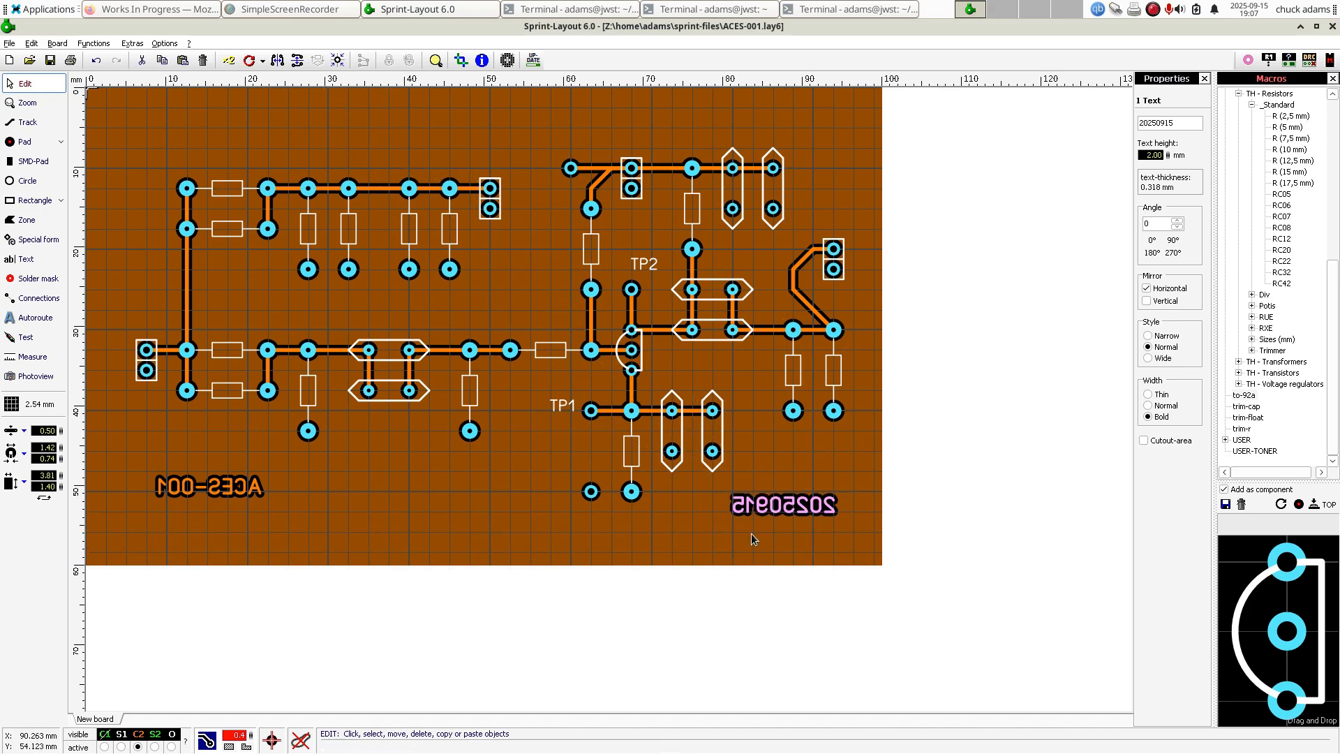
click(597, 542)
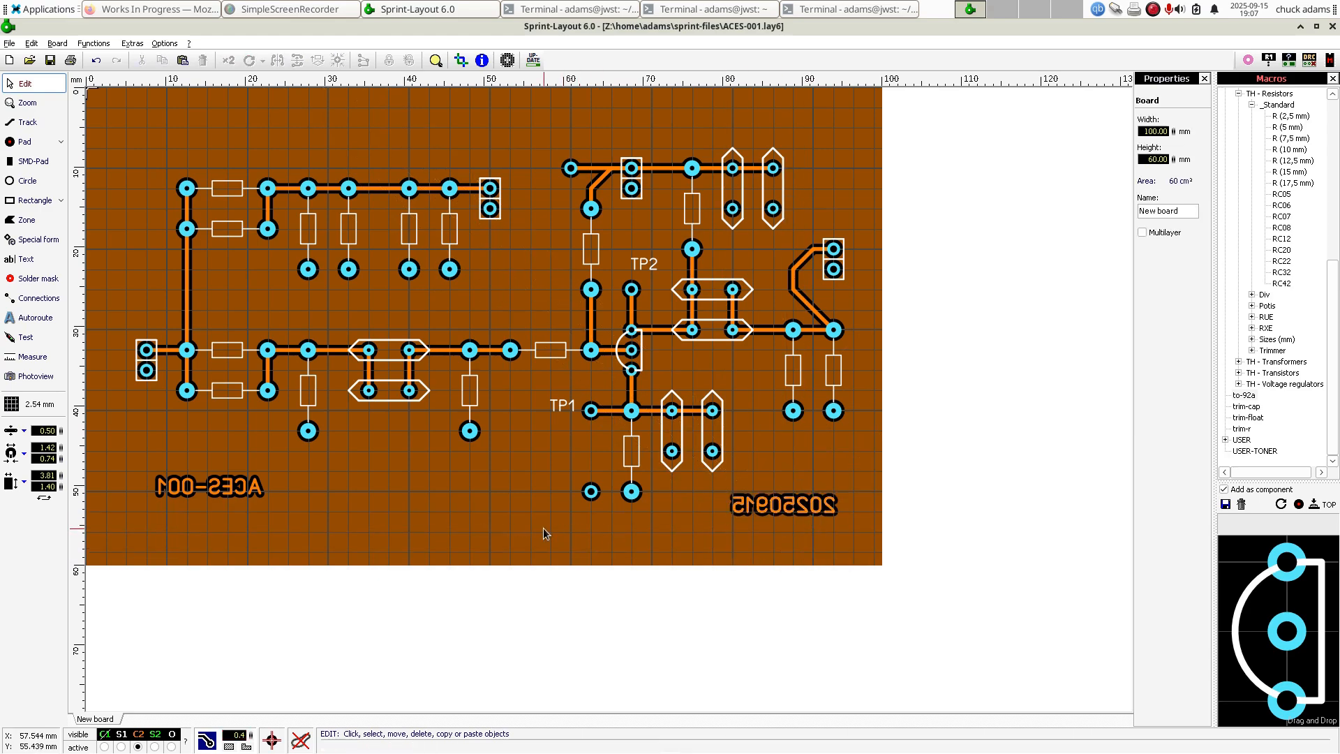
- Review the Ft tester schematic on the techlib web page again and return to the board layout
click(178, 9)
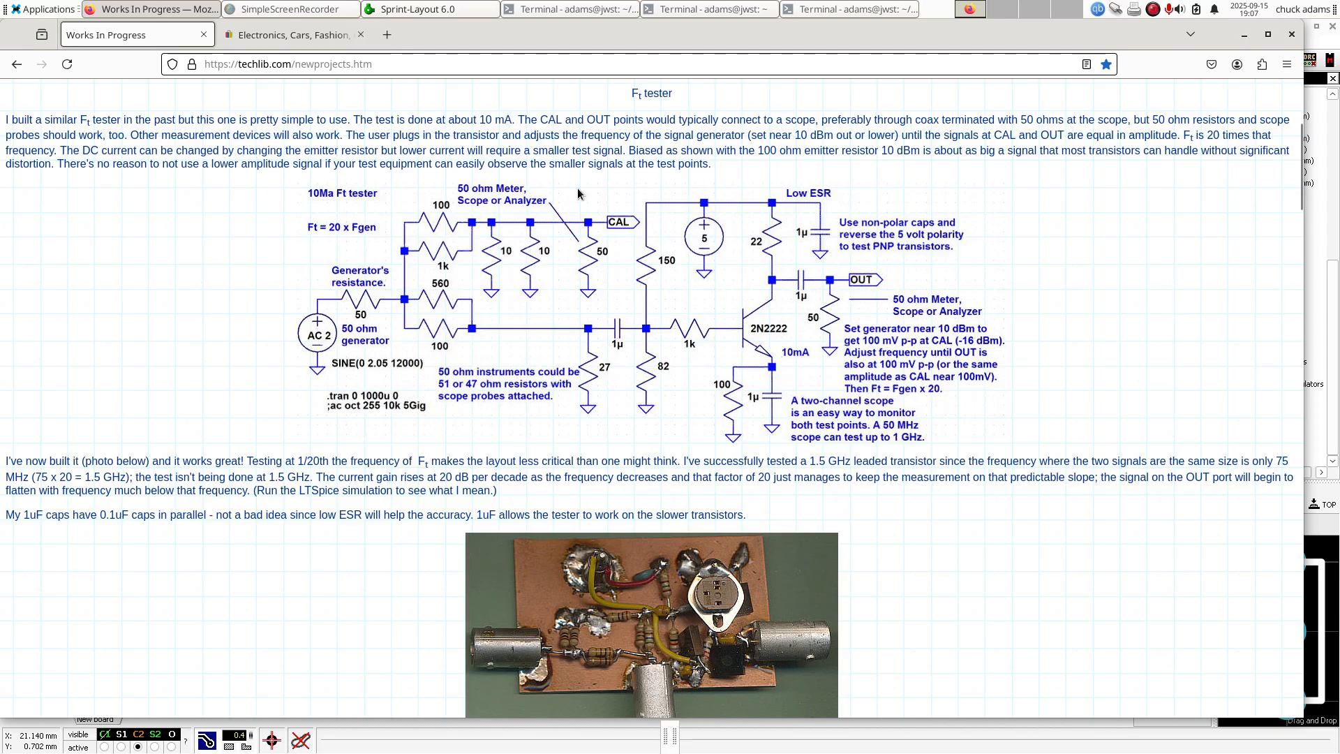
click(269, 16)
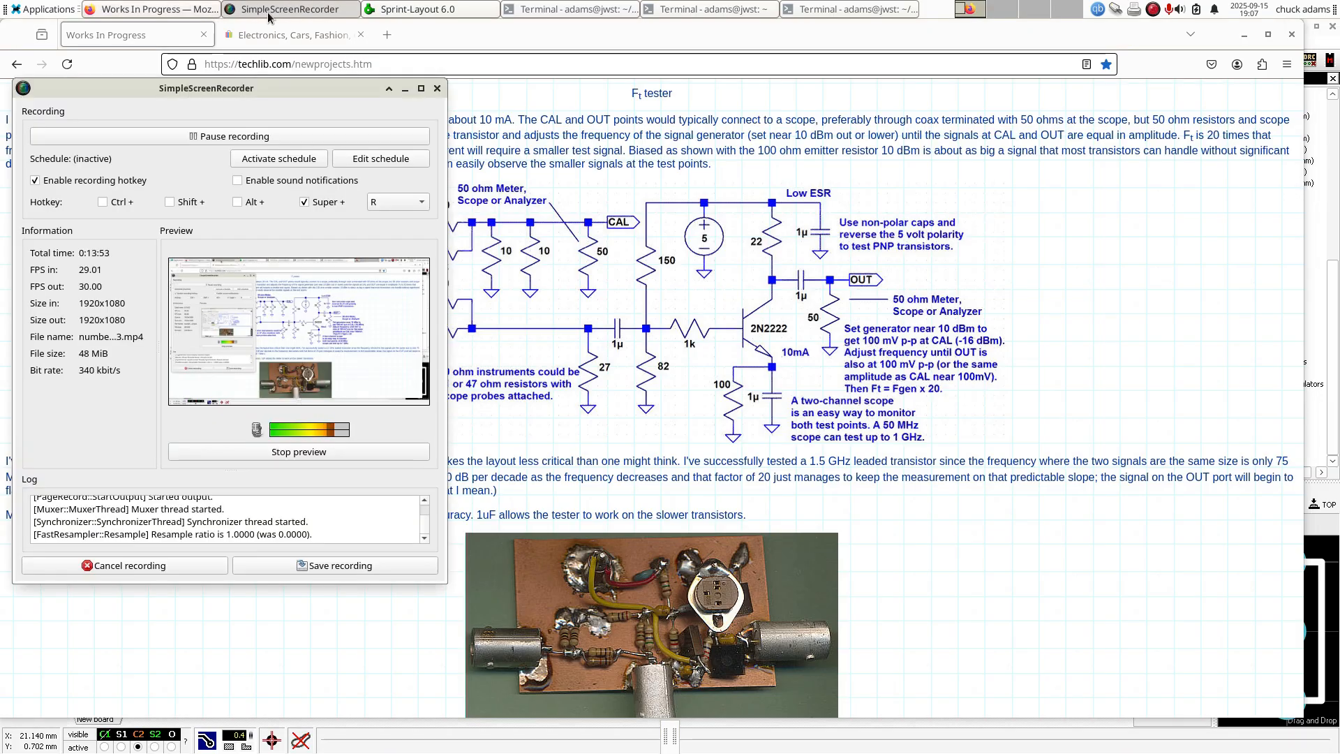
click(269, 16)
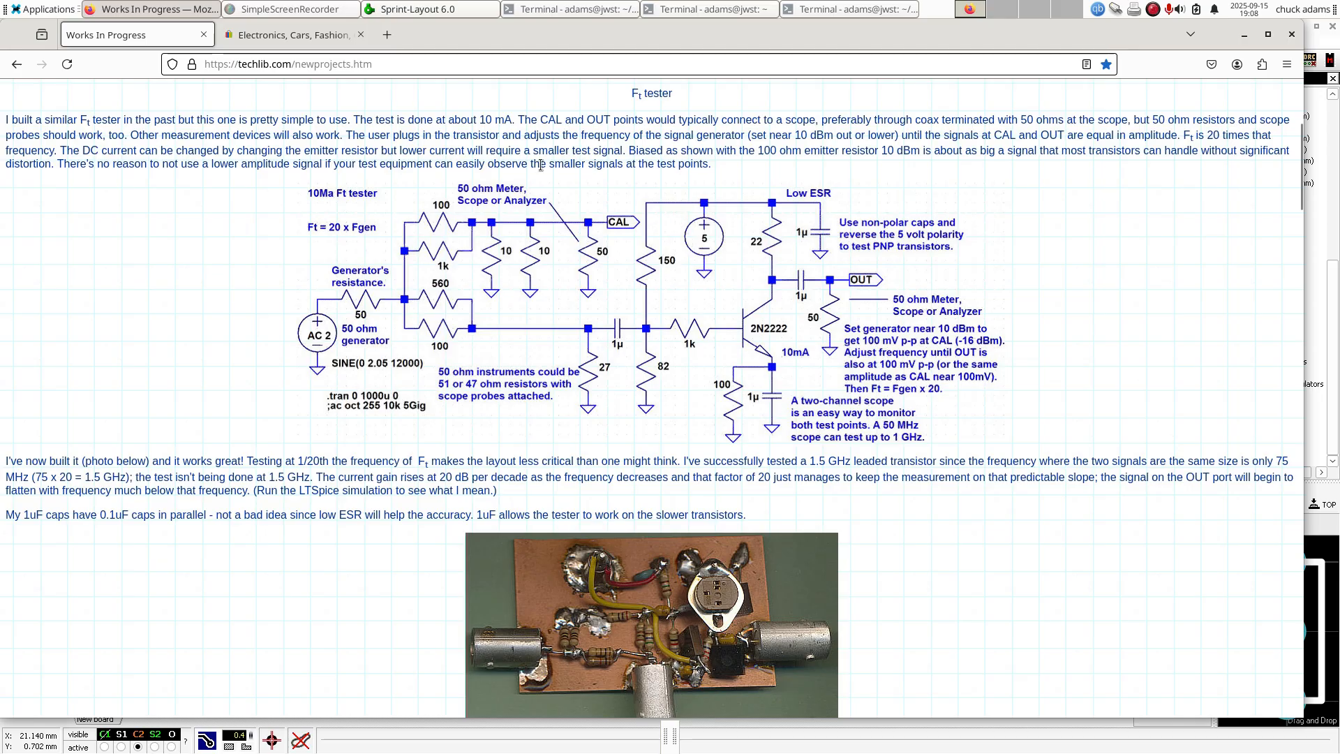
click(187, 9)
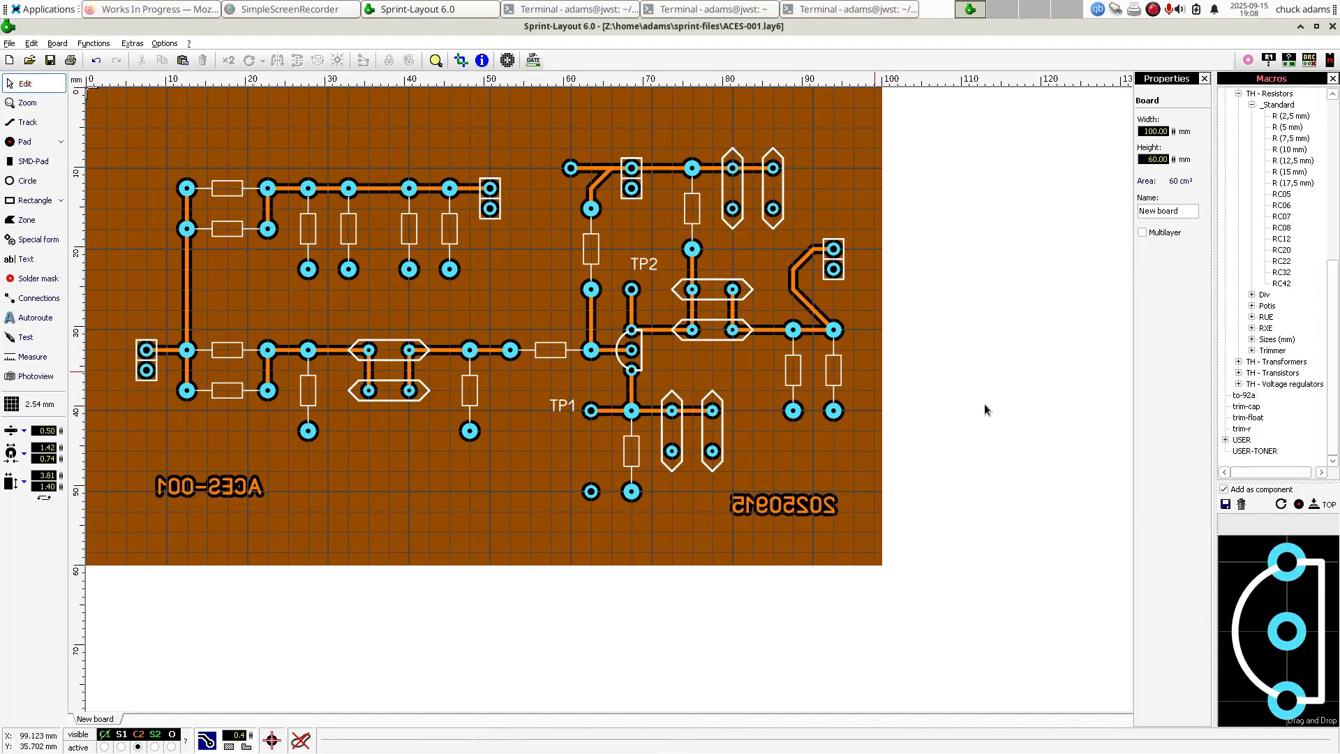
- Place a horizontally rotated 2-pin connector at X 48.26, Y 53.34 mm near the board's lower edge, without an ID or value
scroll(1248, 206, up, 9)
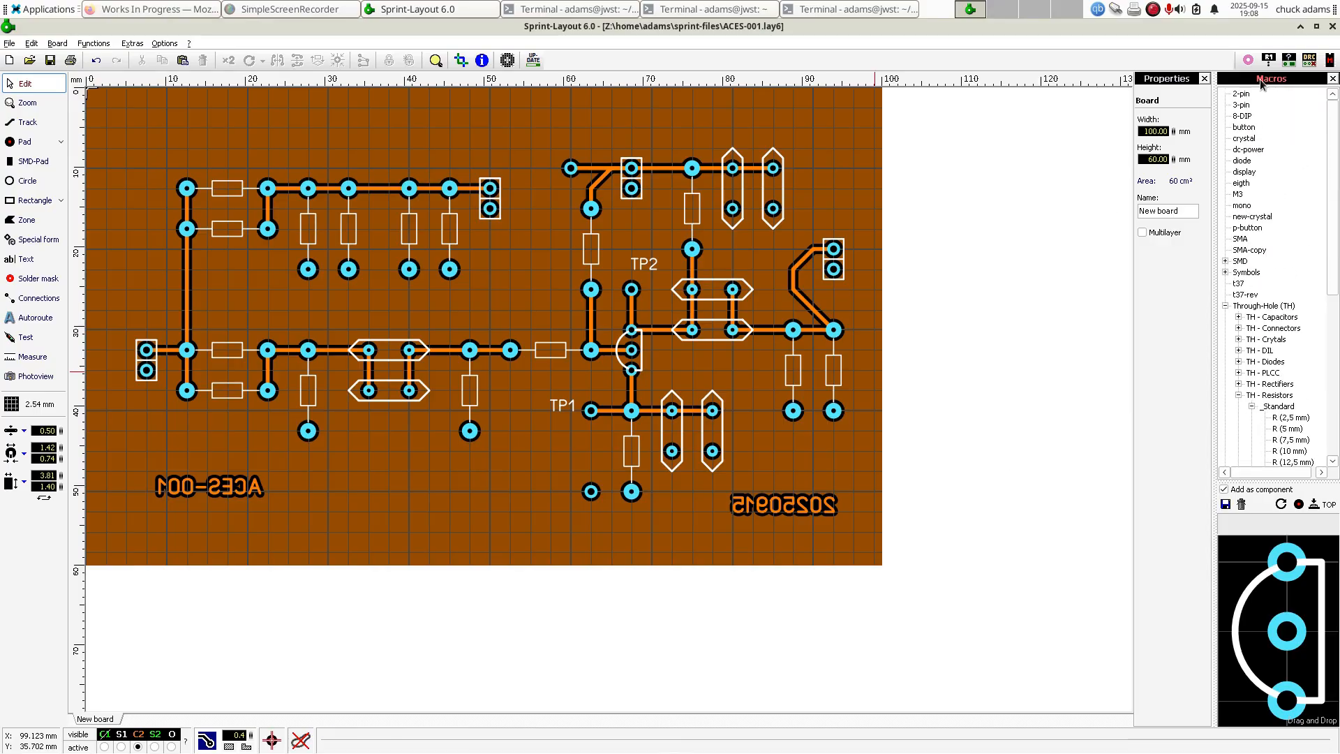
click(1246, 95)
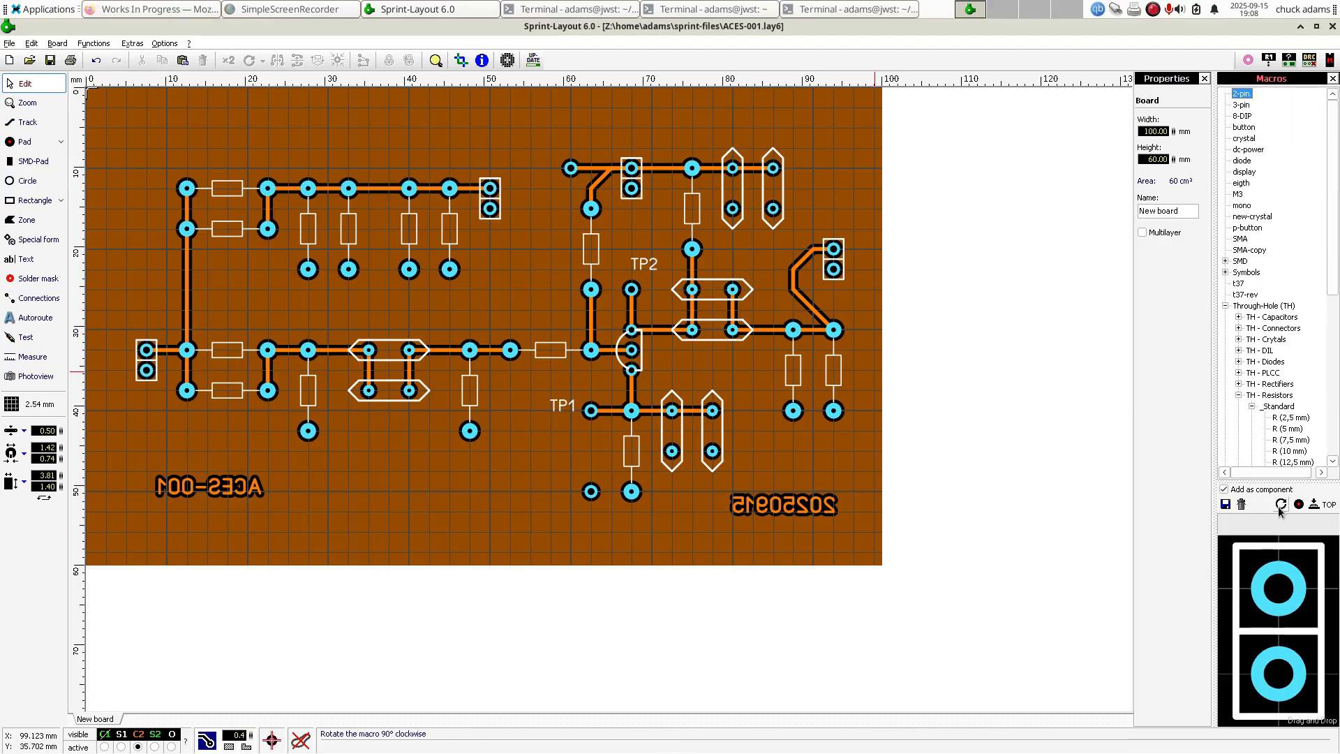
drag(1284, 631, 470, 517)
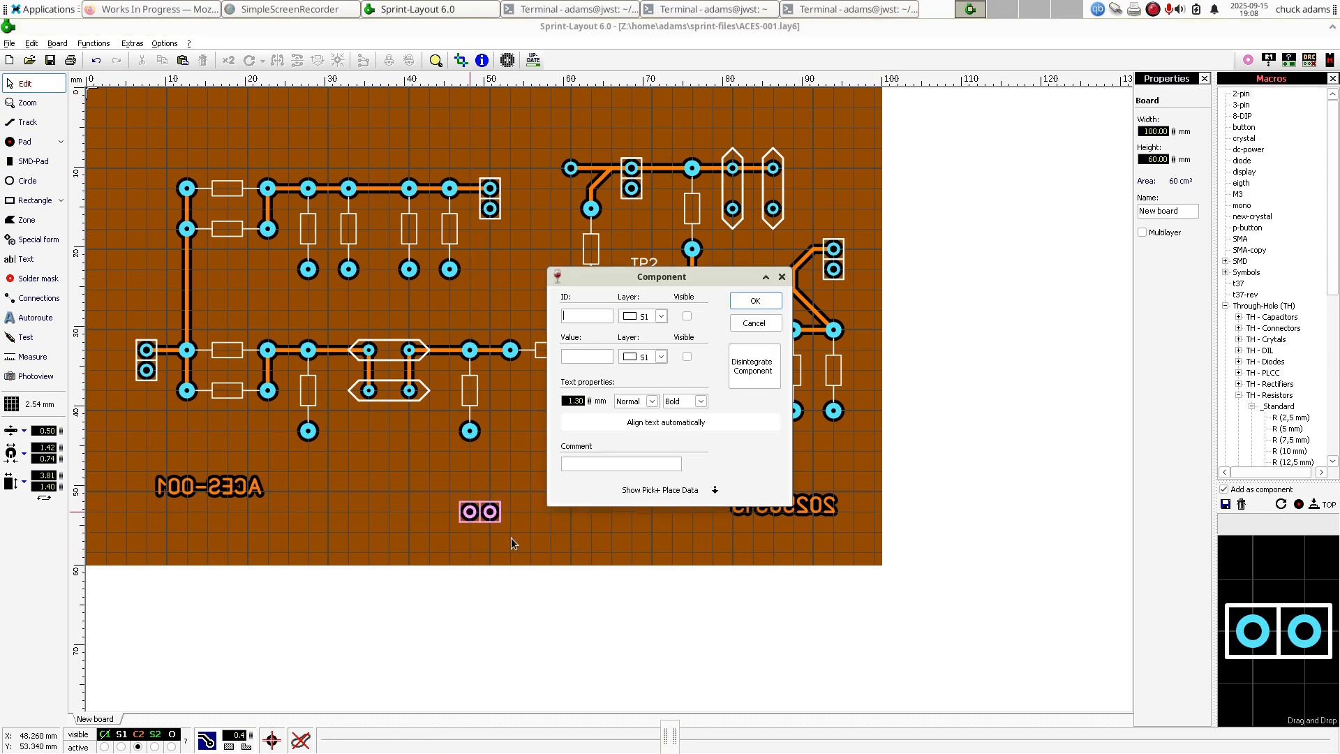
click(739, 303)
click(461, 537)
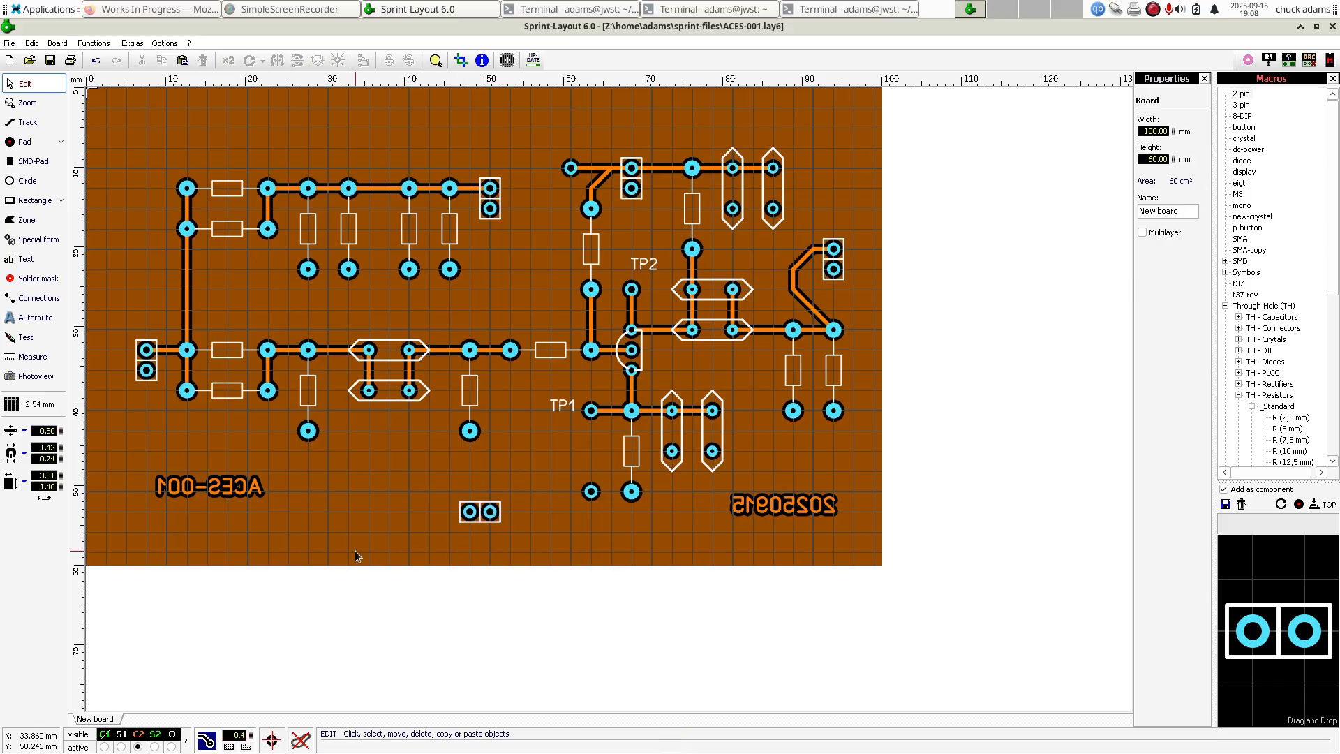
- Place a horizontally rotated 3-pin connector at X 55.88, Y 53.34 mm, beside the new 2-pin connector, without an ID or value
click(1240, 105)
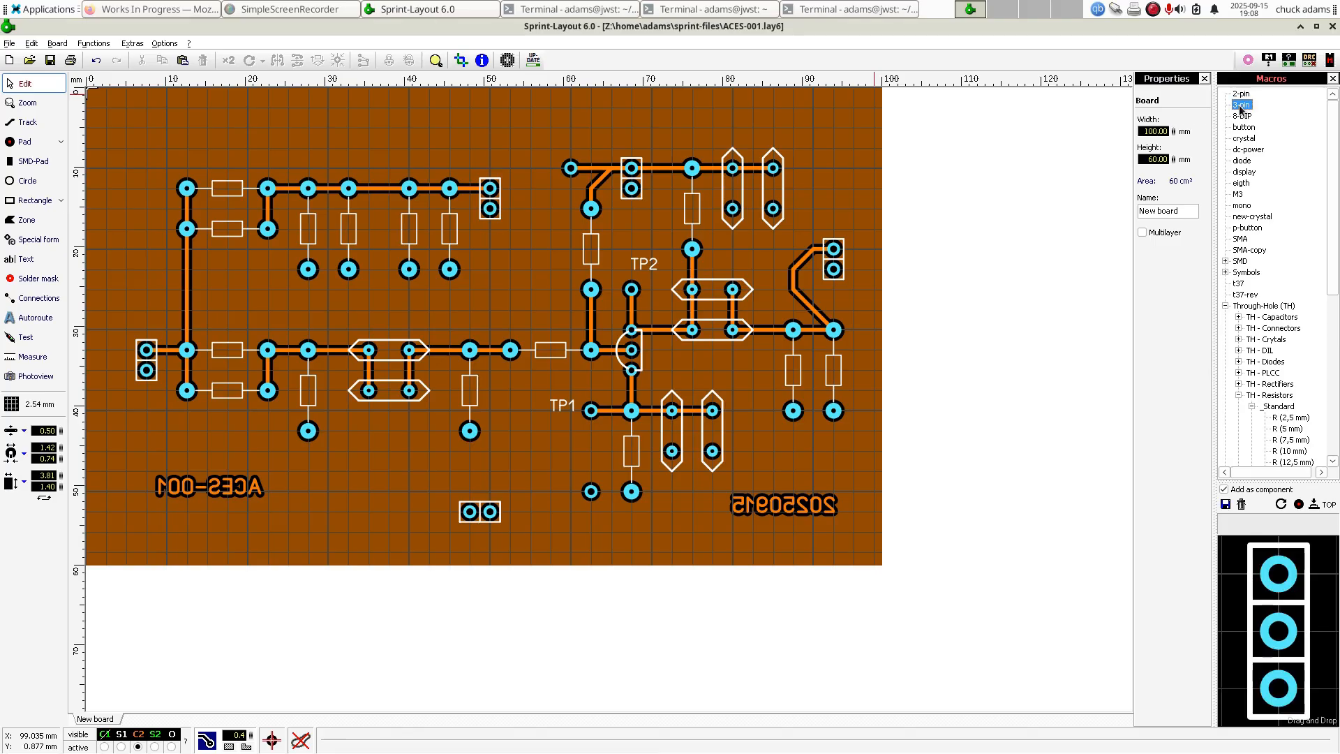
click(1280, 504)
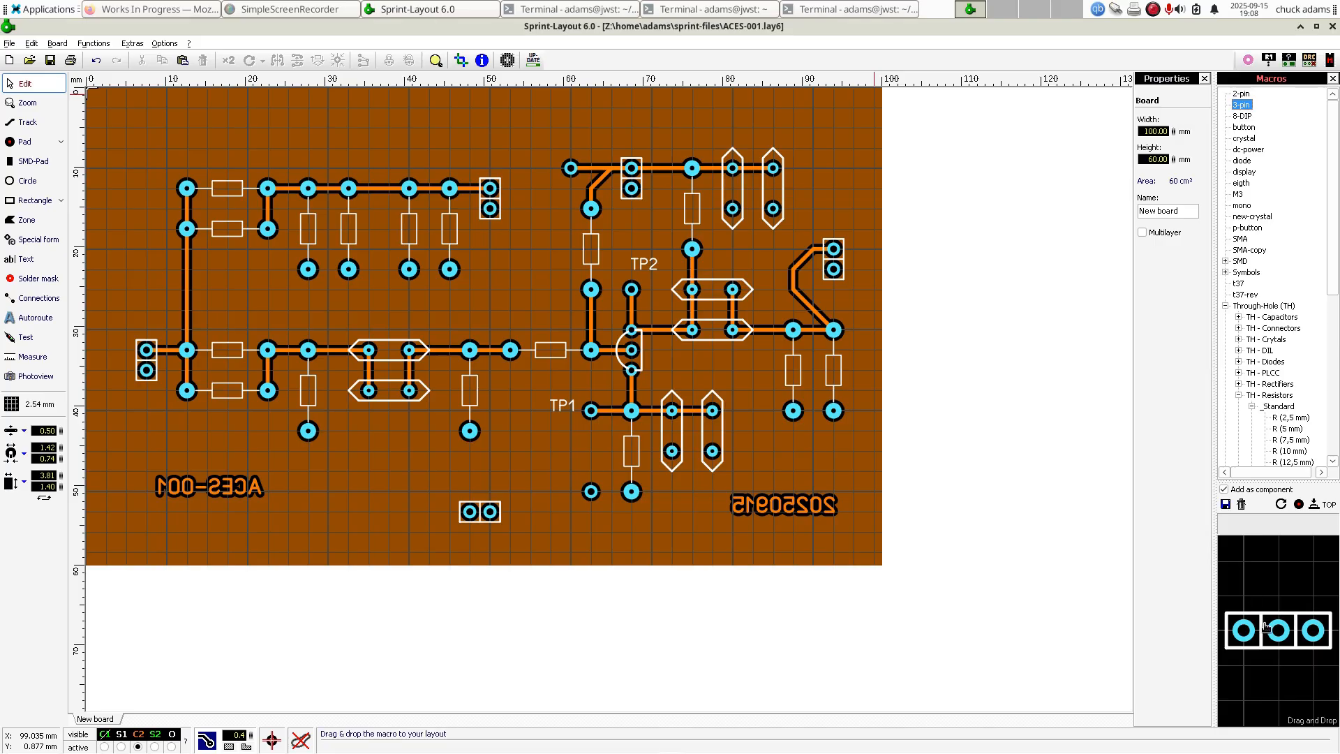
drag(1265, 626, 530, 512)
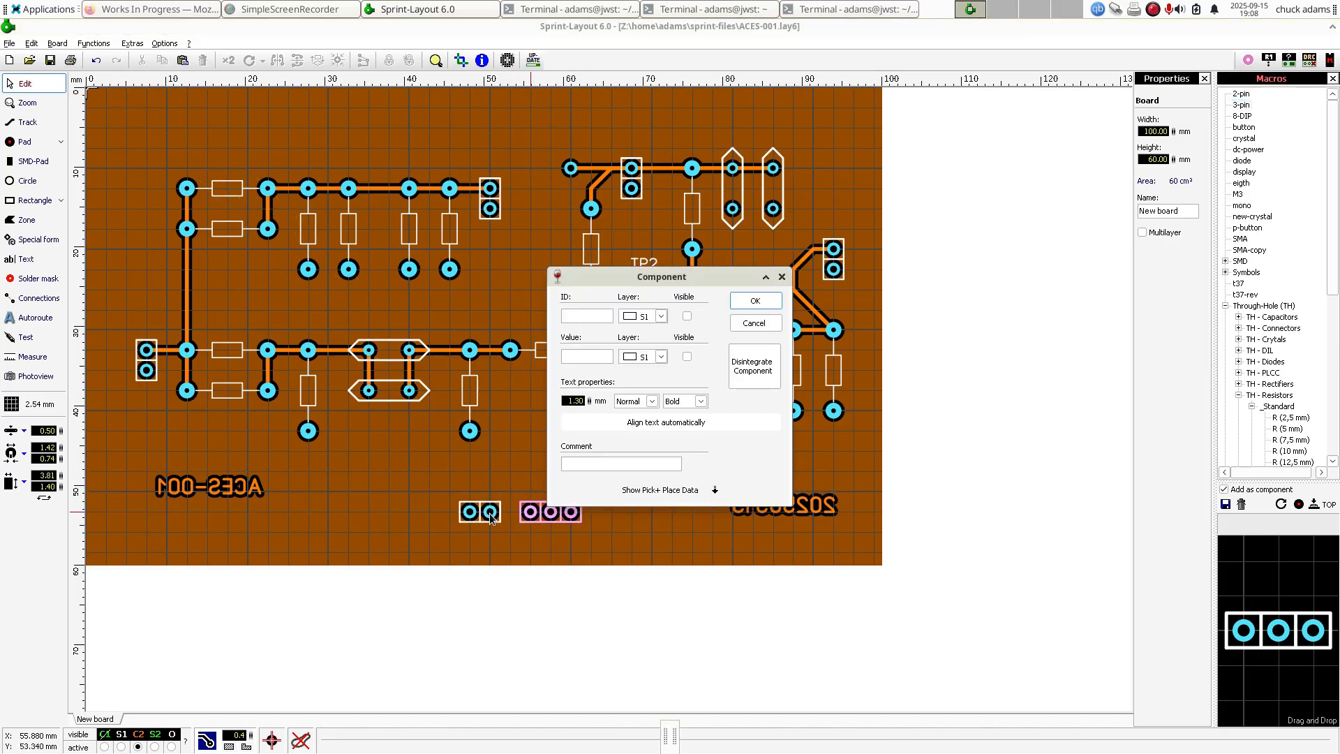
click(754, 301)
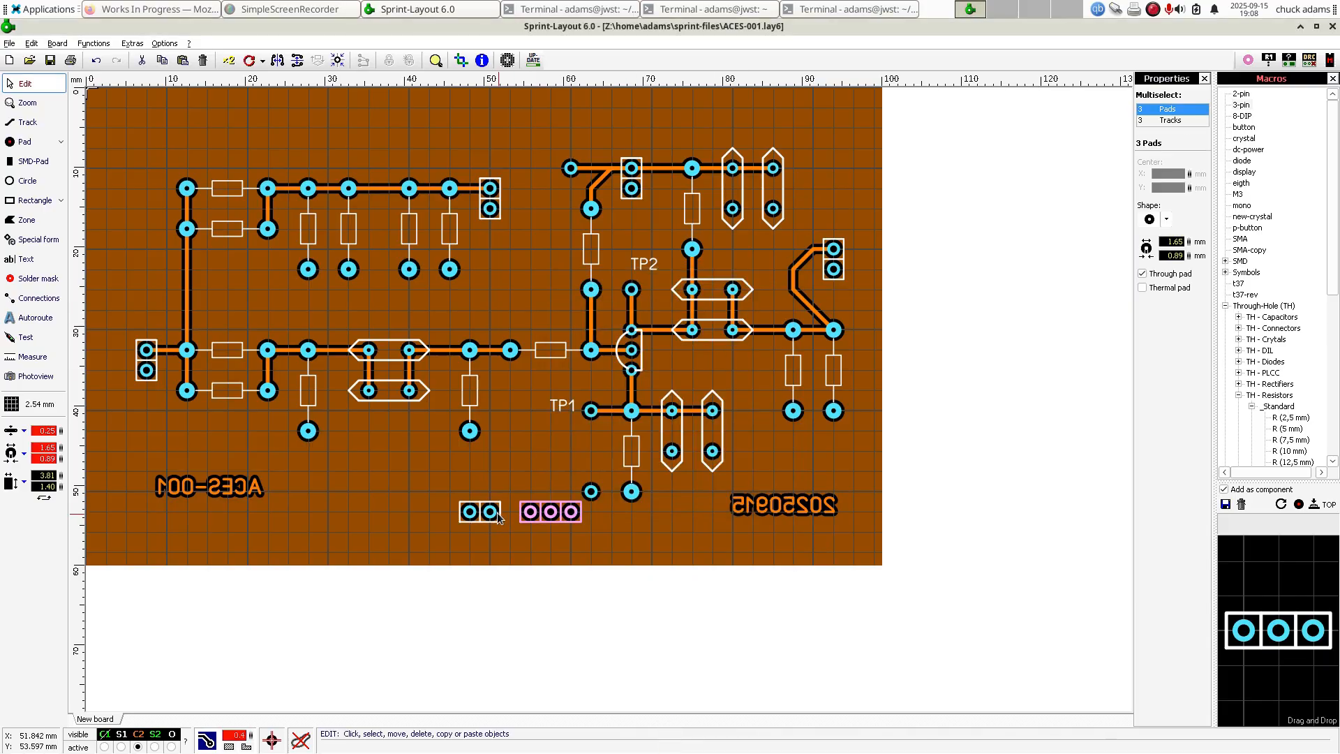
- Move the lower 2-pin connector left to about X 35 mm and the 3-pin connector left to about X 51 mm
click(459, 517)
drag(459, 517, 289, 513)
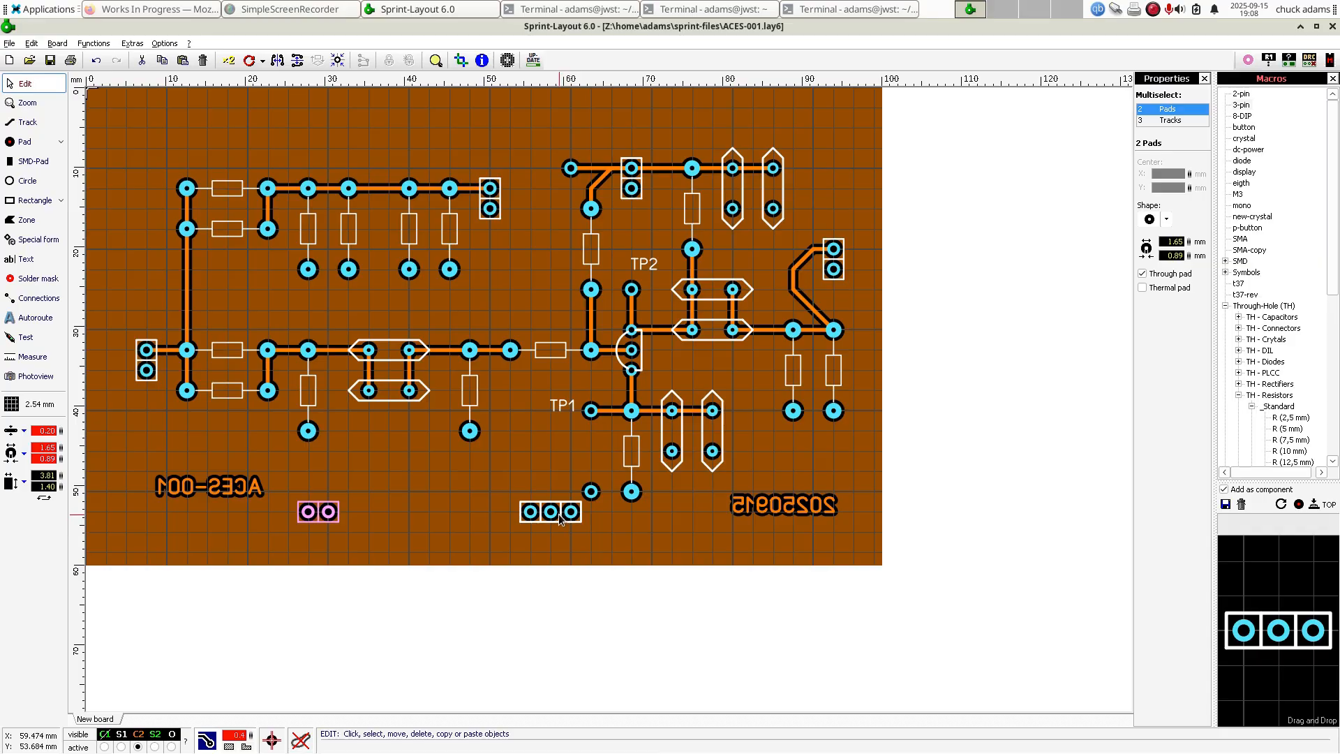
drag(556, 516, 520, 520)
drag(318, 518, 373, 520)
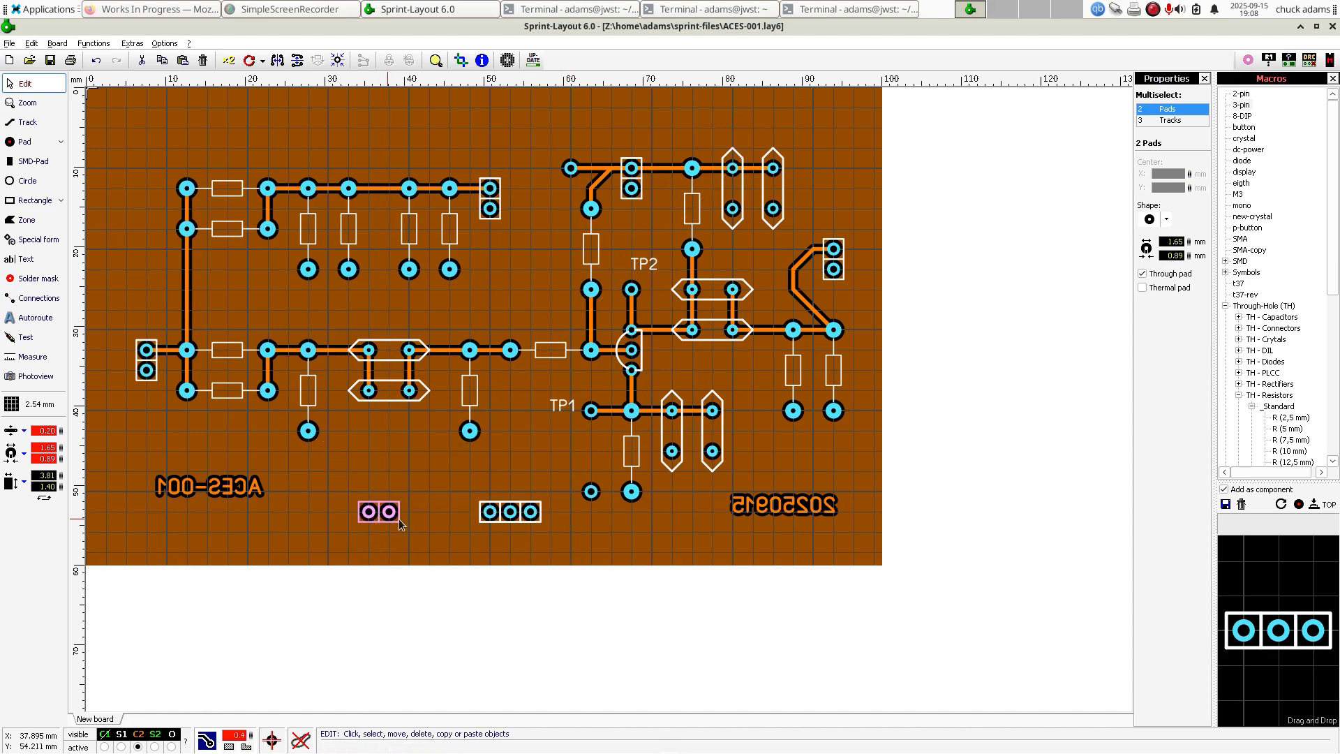
click(495, 544)
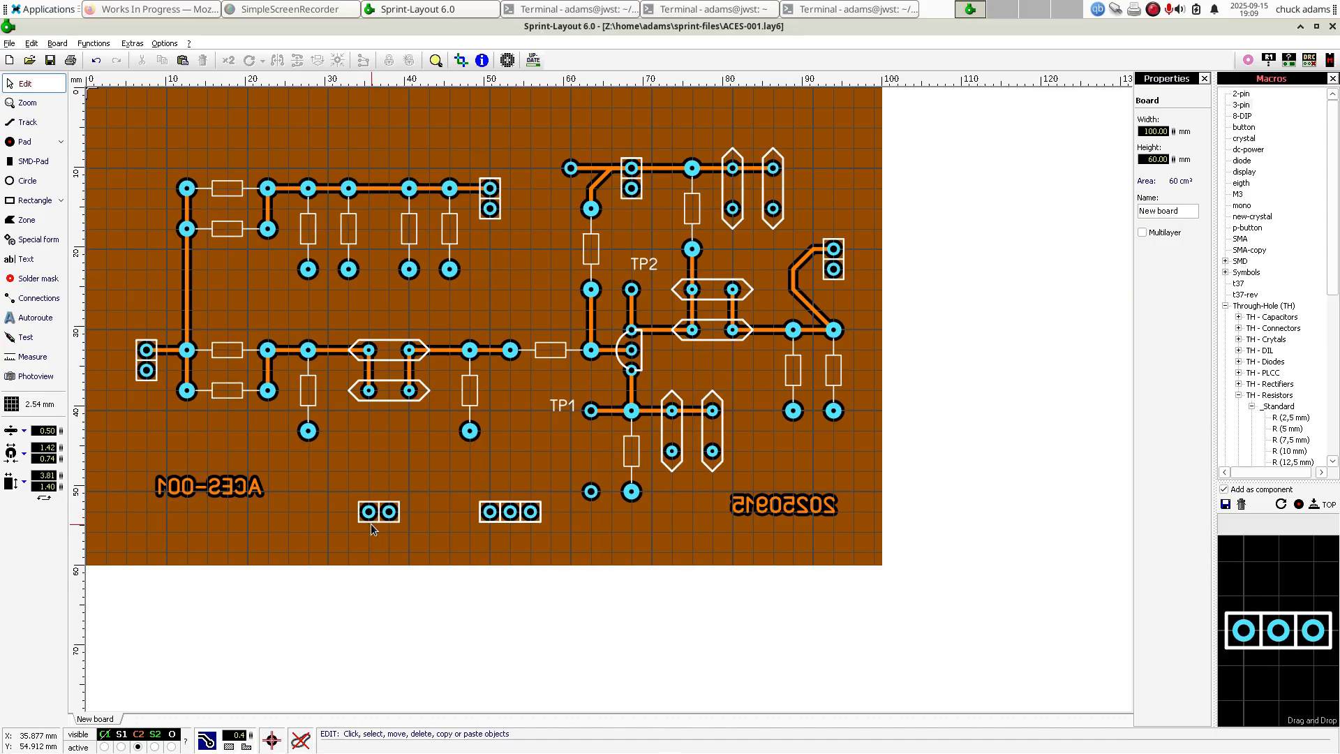
click(38, 162)
click(21, 123)
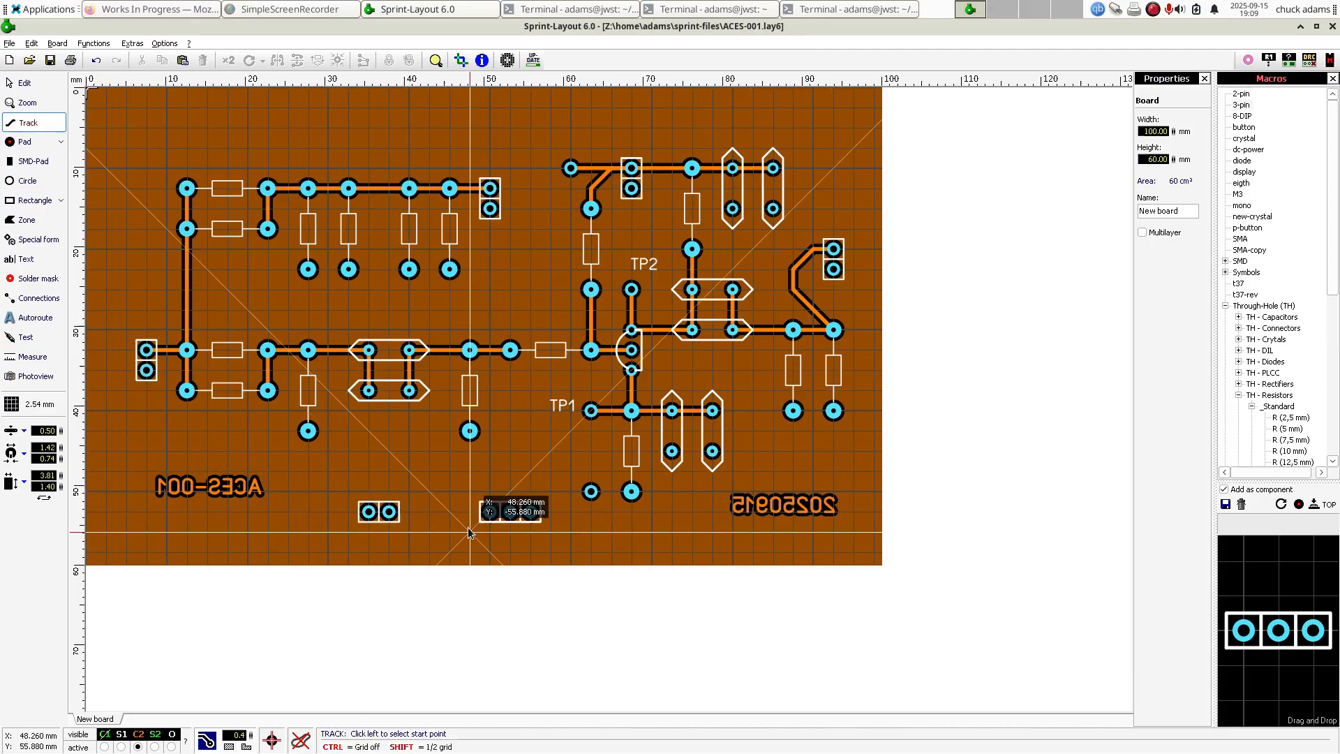
click(508, 513)
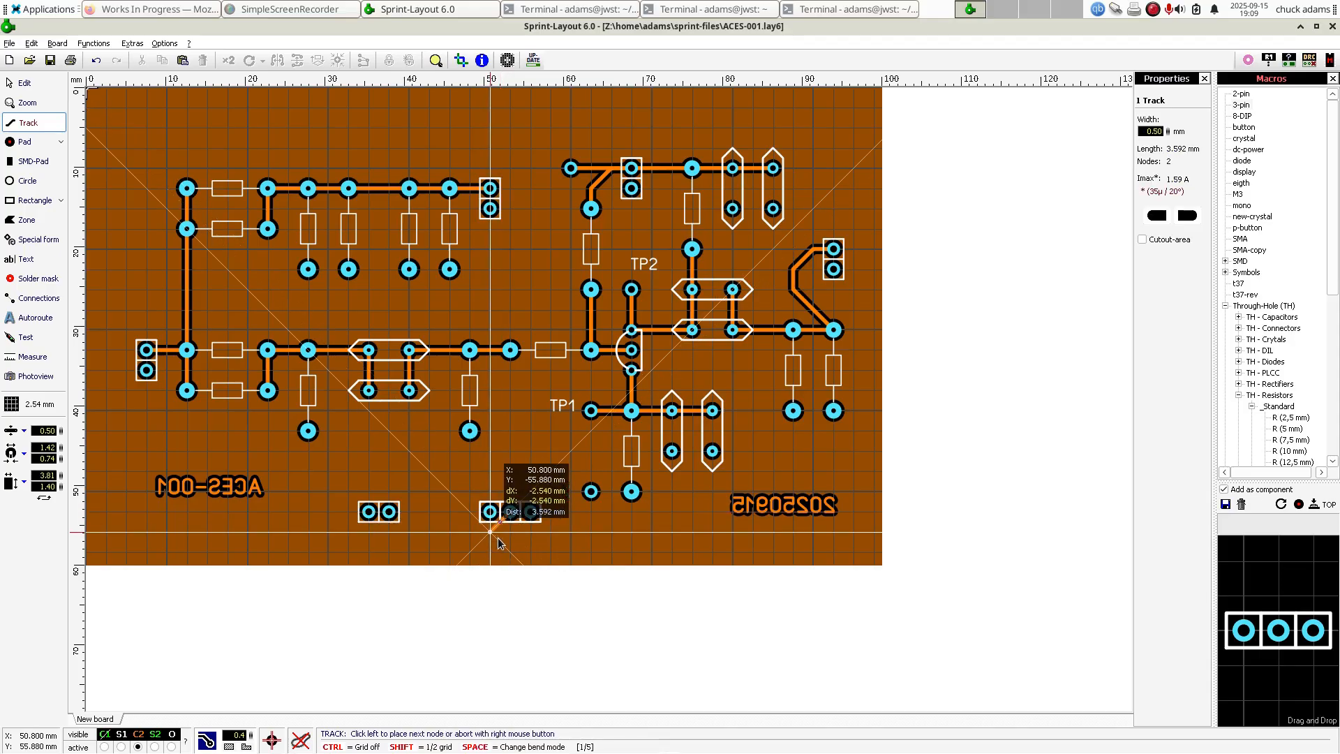
click(496, 538)
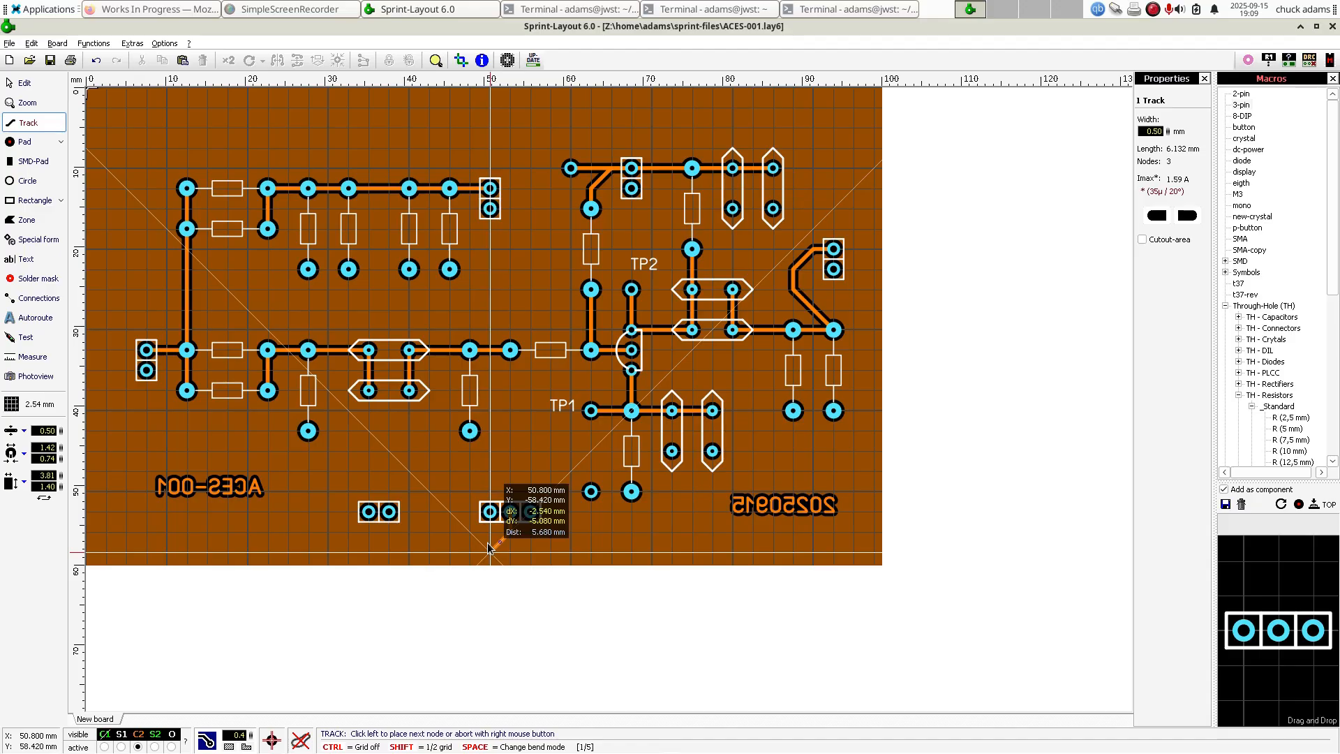
right_click(488, 540)
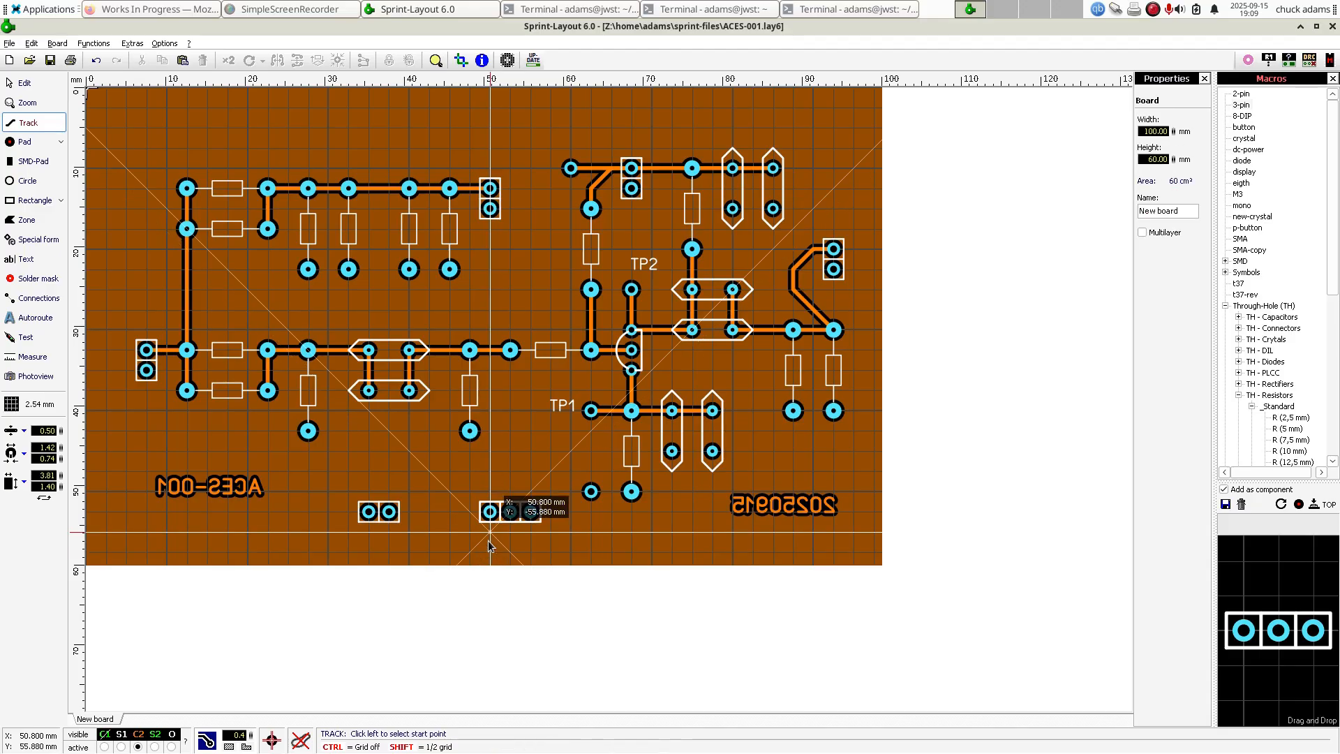
right_click(488, 540)
- Move the 3-pin connector up and left by 2.54 mm each and the lower 2-pin connector up by 2.54 mm
drag(508, 515, 486, 496)
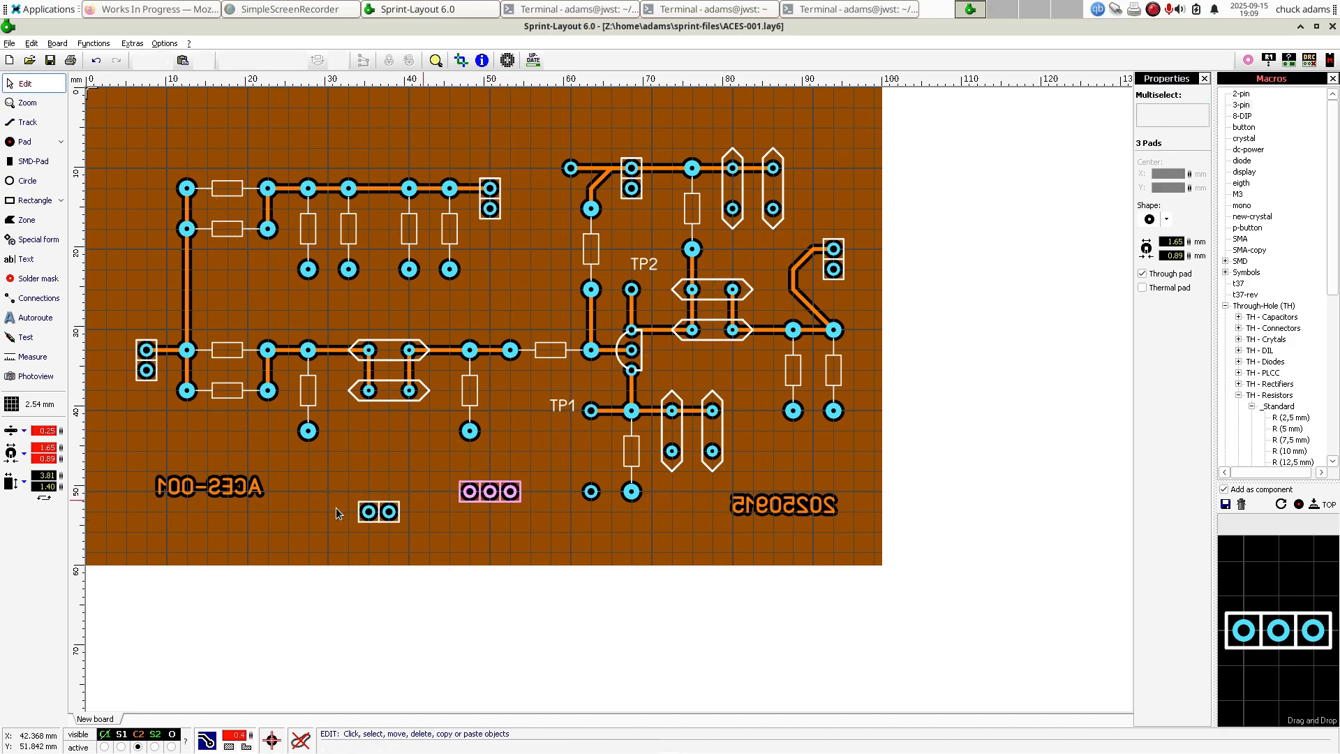
drag(363, 513, 363, 497)
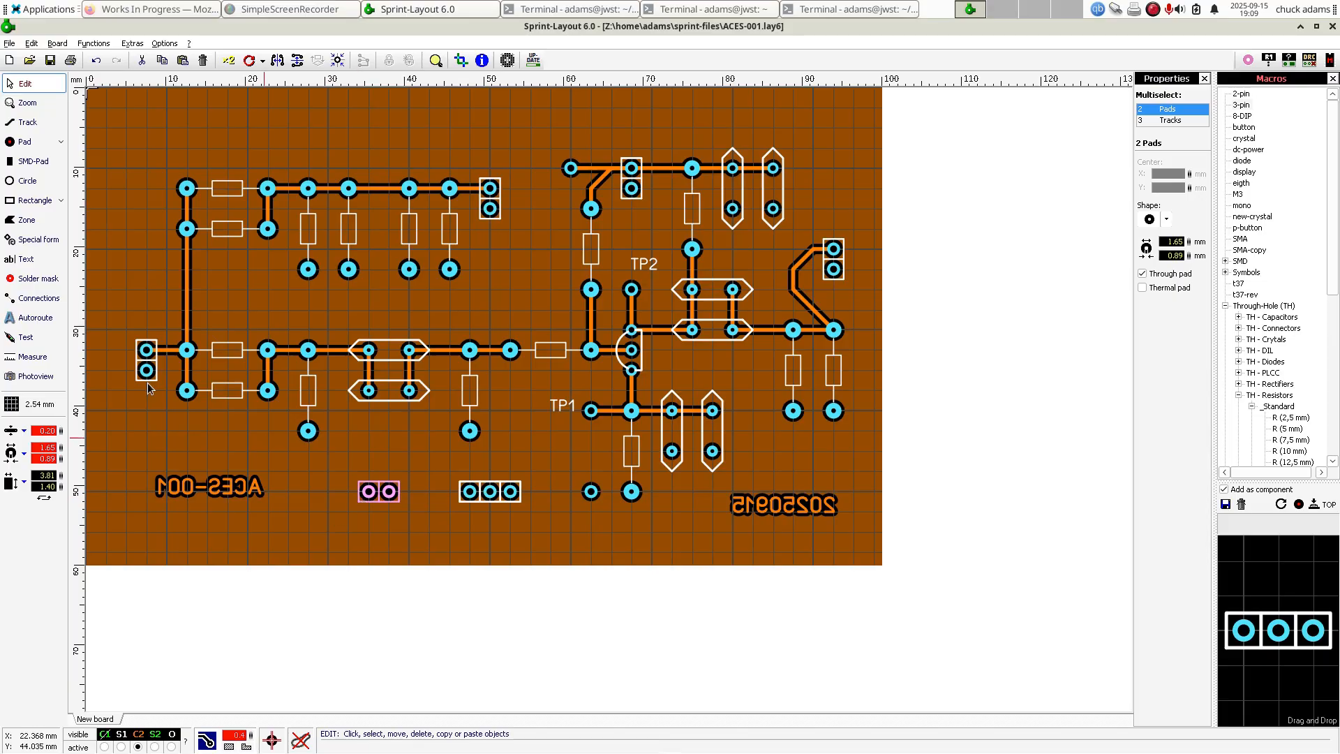
- Route a 0.50 mm track from the 3-pin connector's middle pin, looping below at Y 55.88 mm, to the lower 2-pin connector's right pin
click(28, 122)
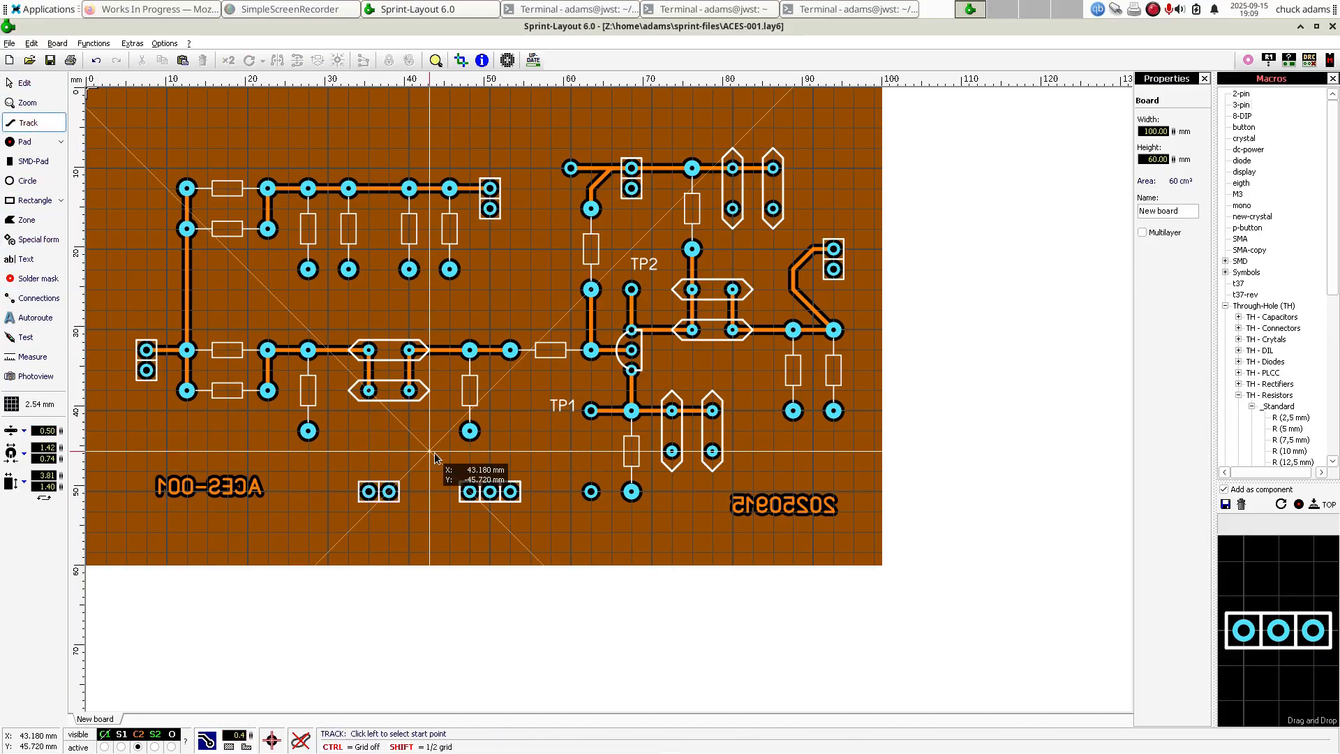
click(490, 491)
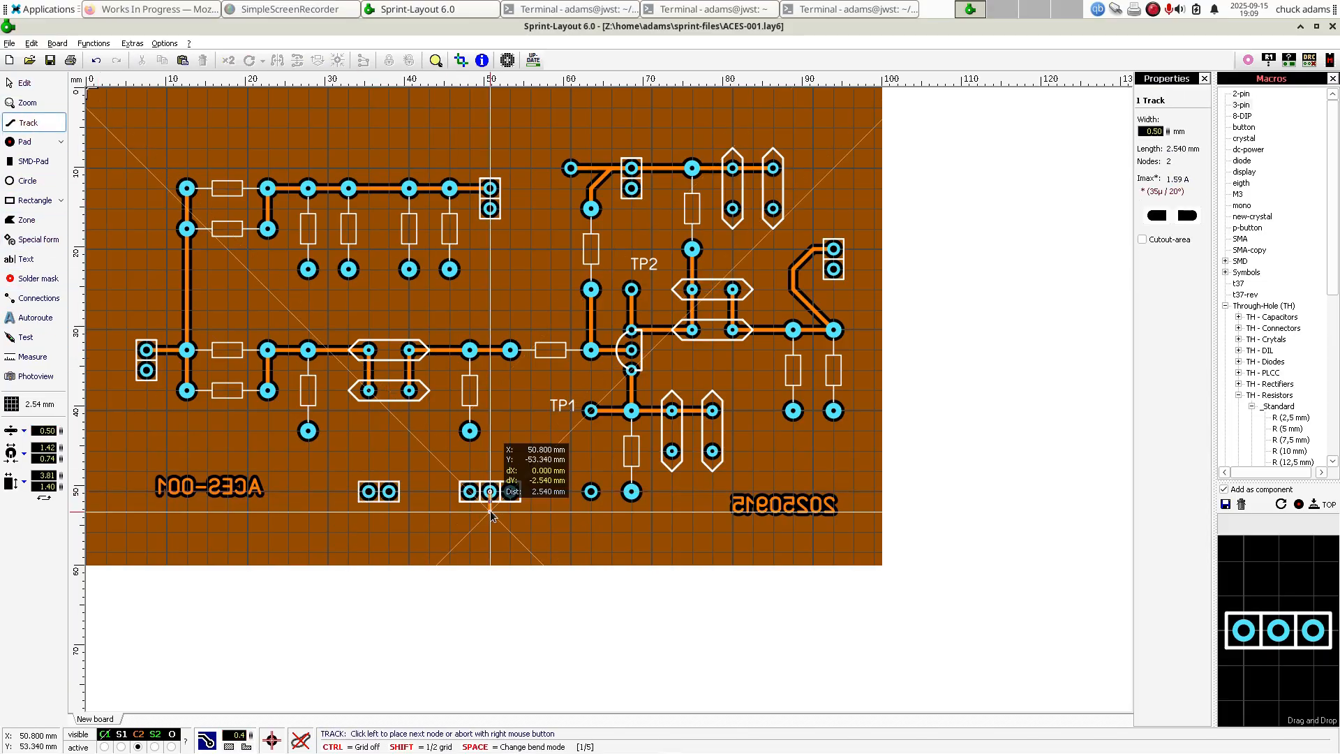
click(489, 511)
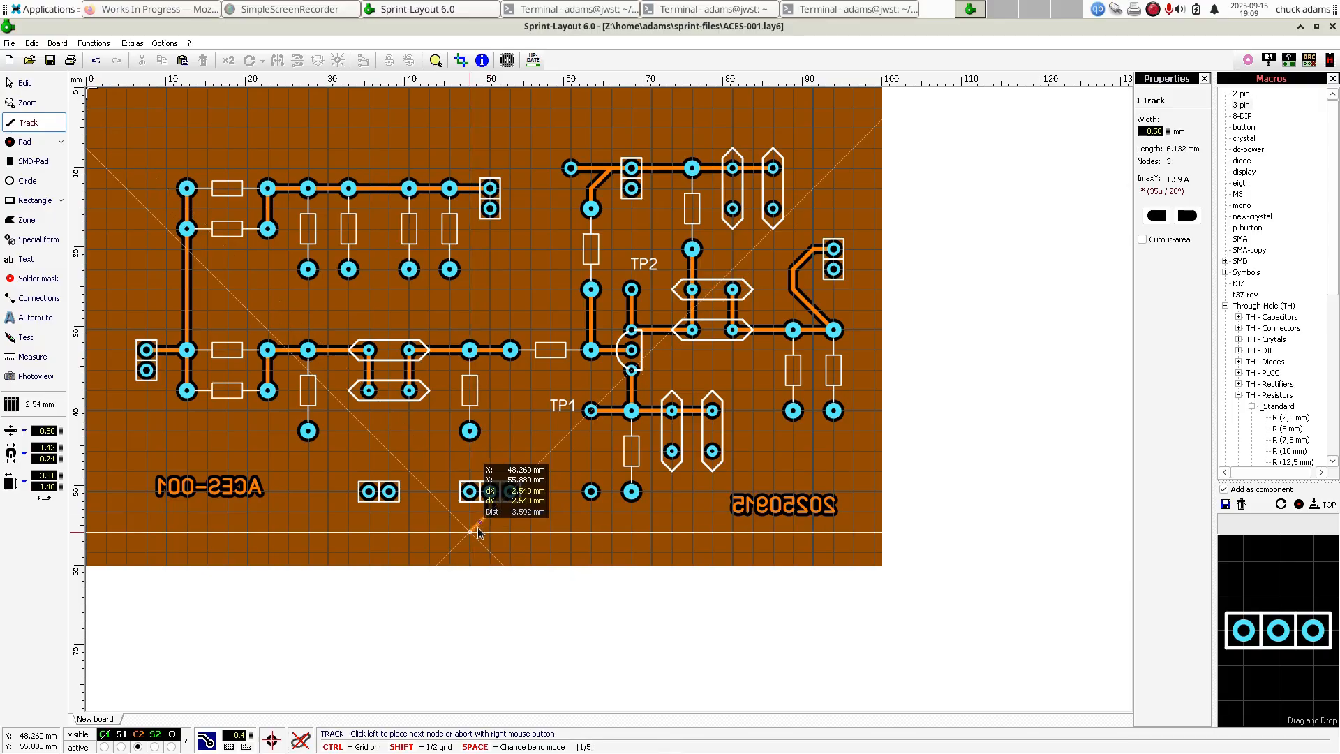
click(471, 532)
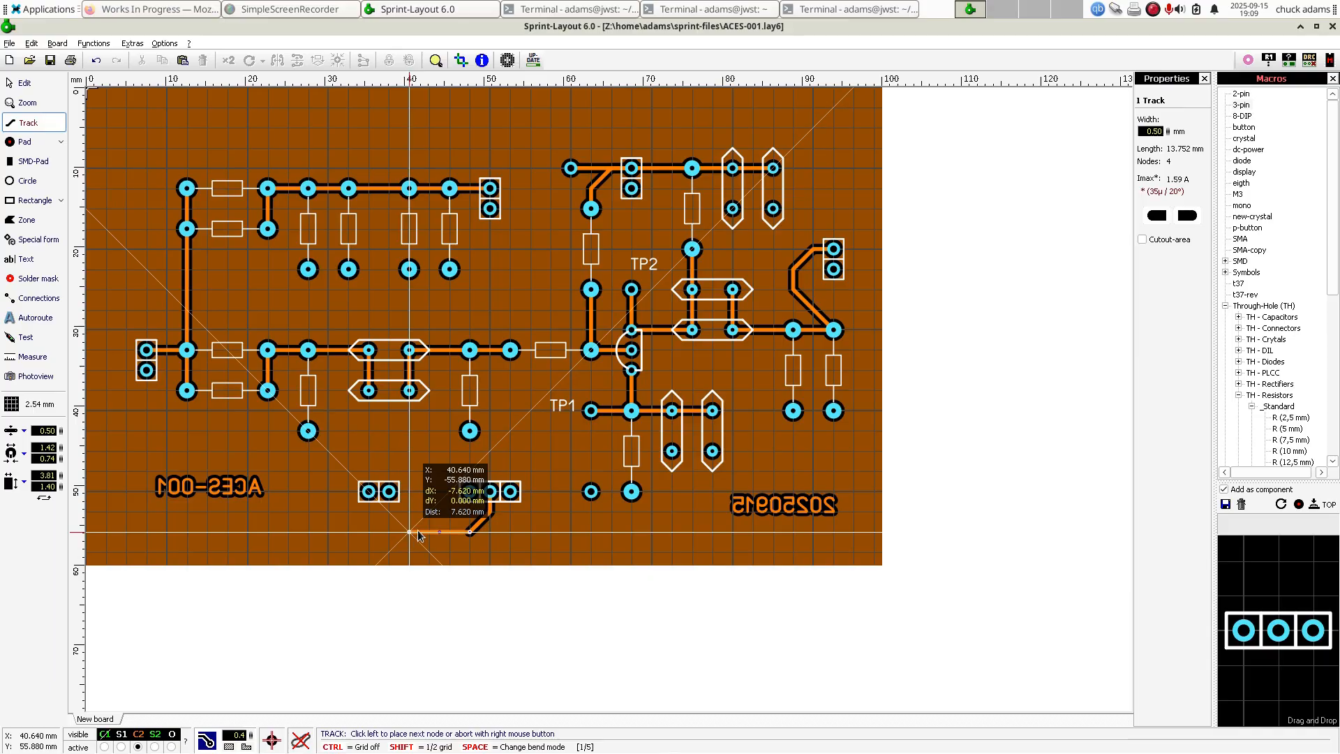
click(428, 533)
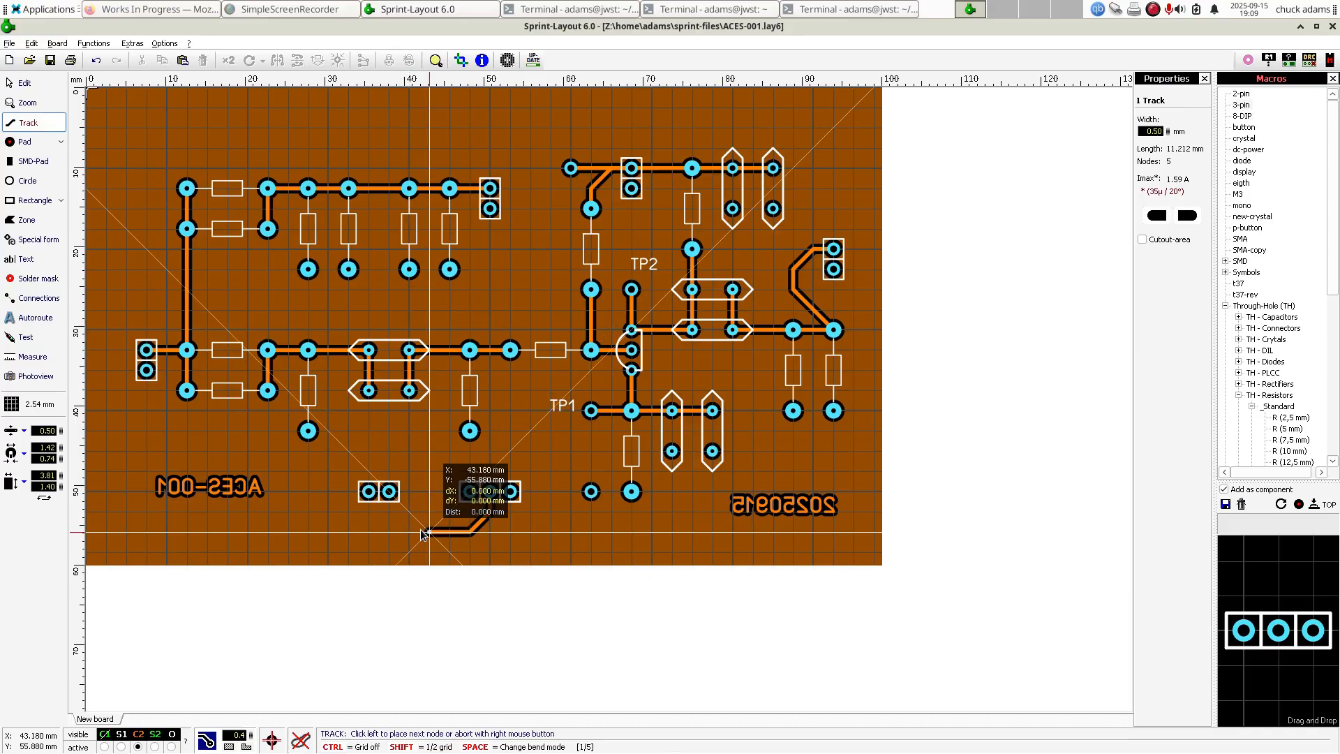
click(390, 492)
right_click(390, 494)
right_click(391, 497)
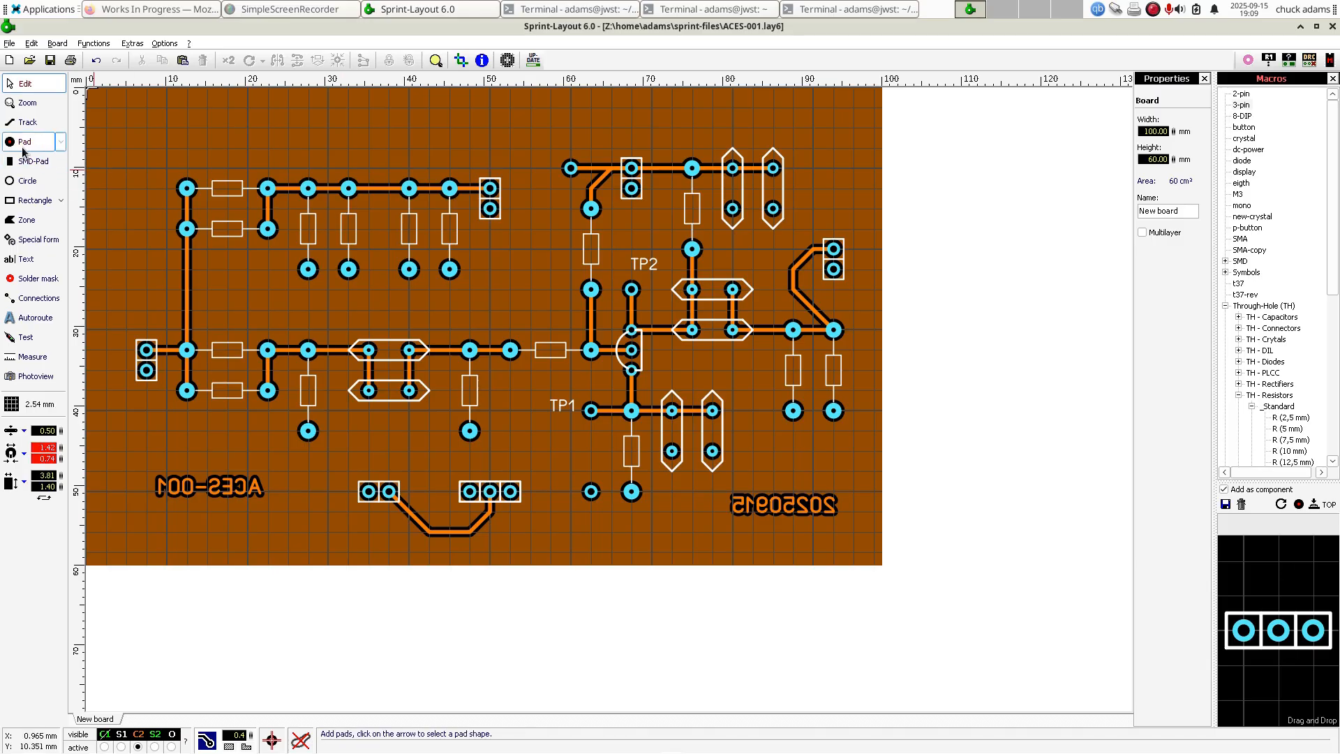
- Try to route a track rightward from the upper pin of the 2-pin connector at X 50.80, Y 12.70 mm and undo it
click(25, 124)
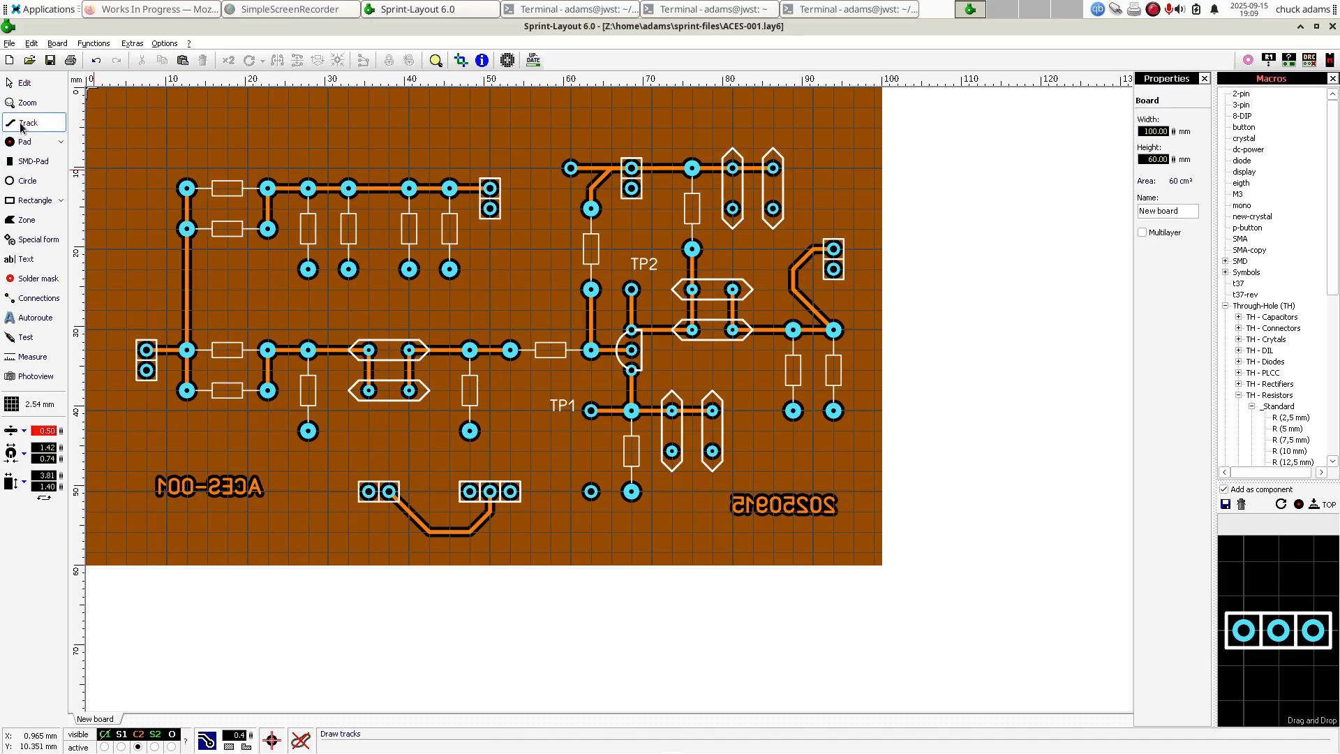
click(490, 188)
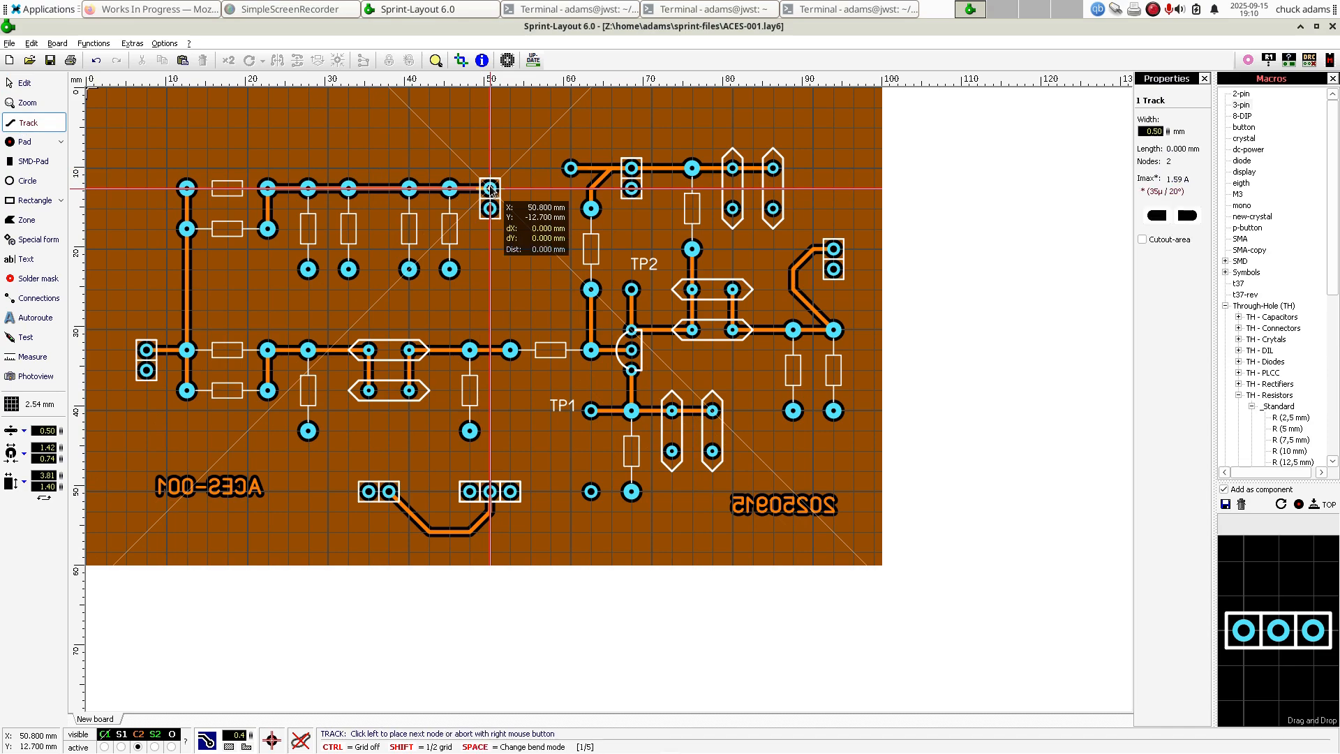
click(516, 197)
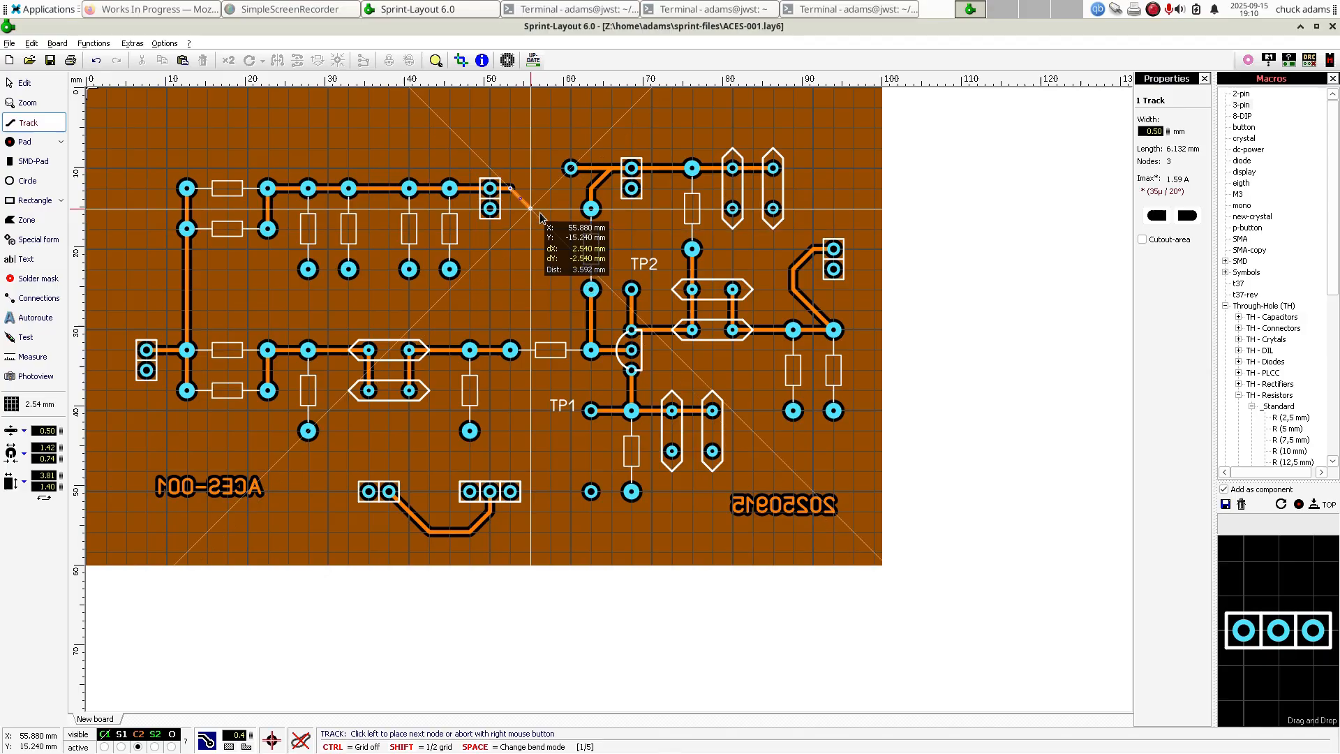
right_click(539, 213)
key(Escape)
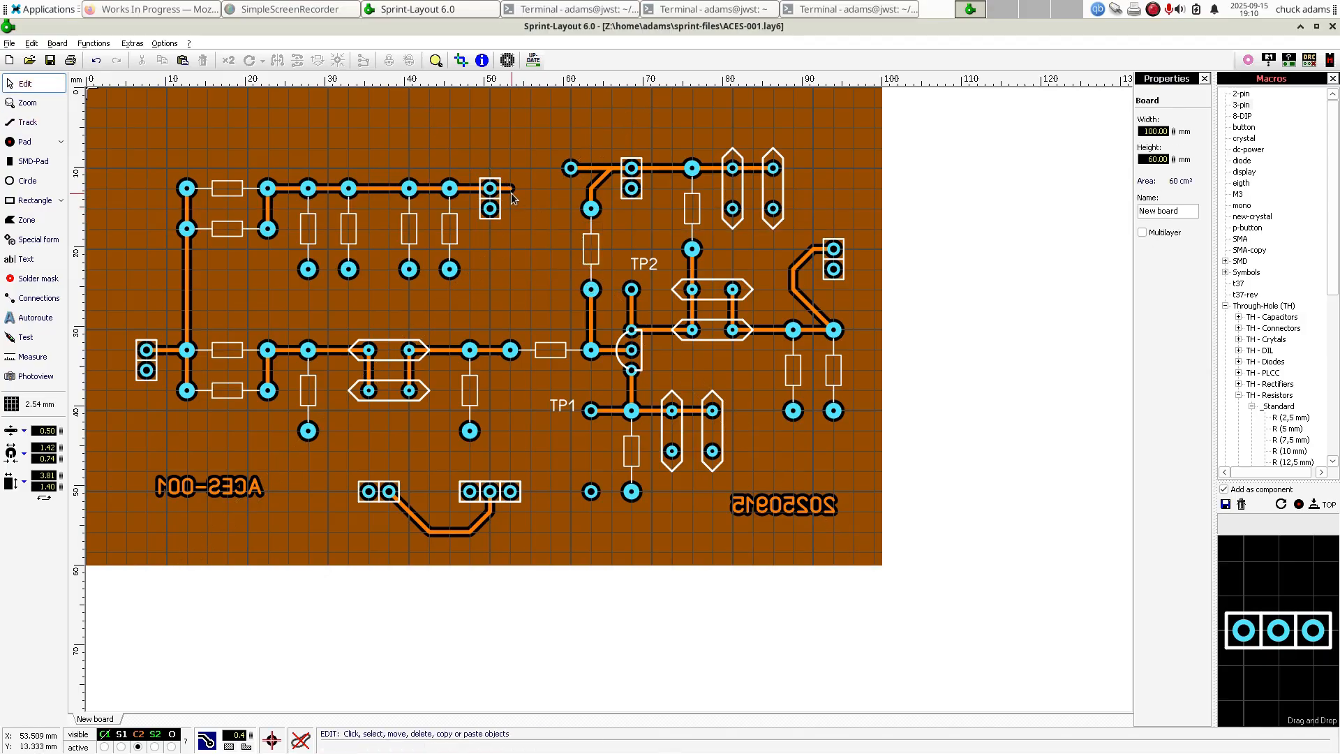
click(32, 43)
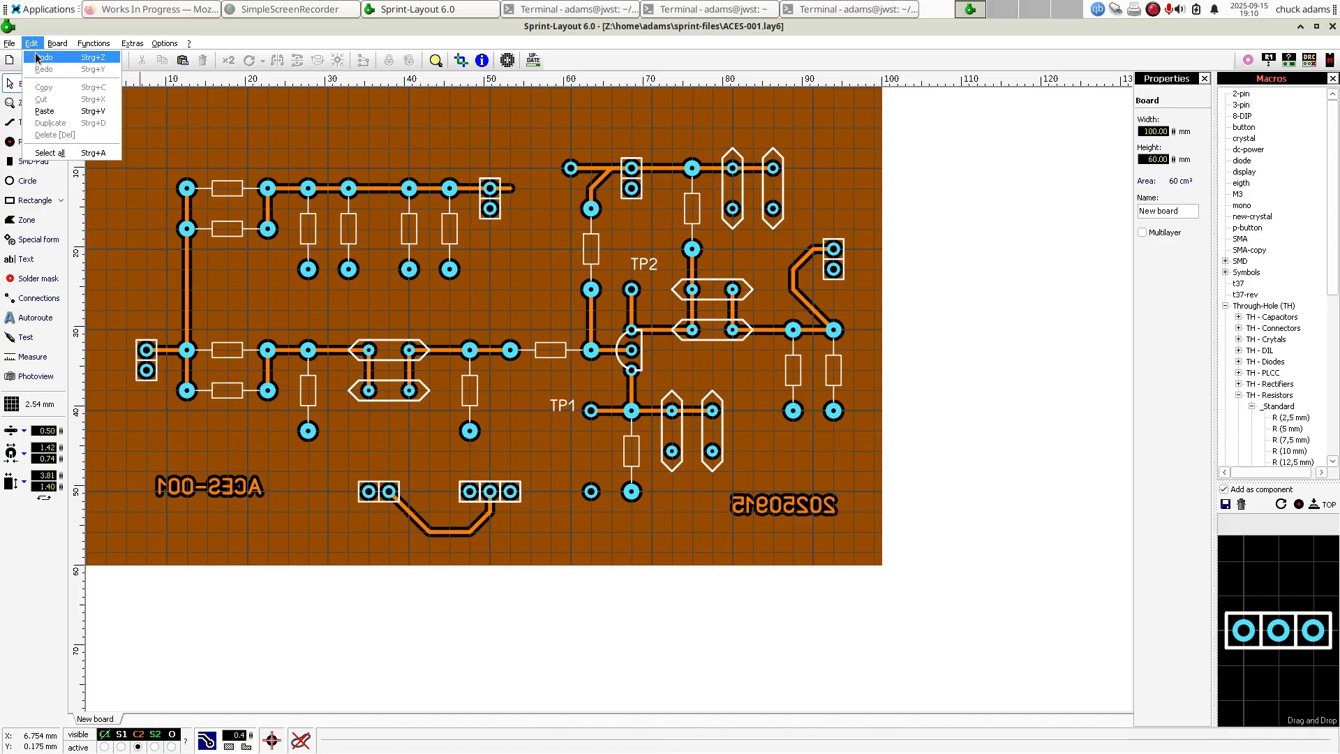
click(36, 57)
- Set the snap grid to 1.27 mm (50 mil)
click(28, 141)
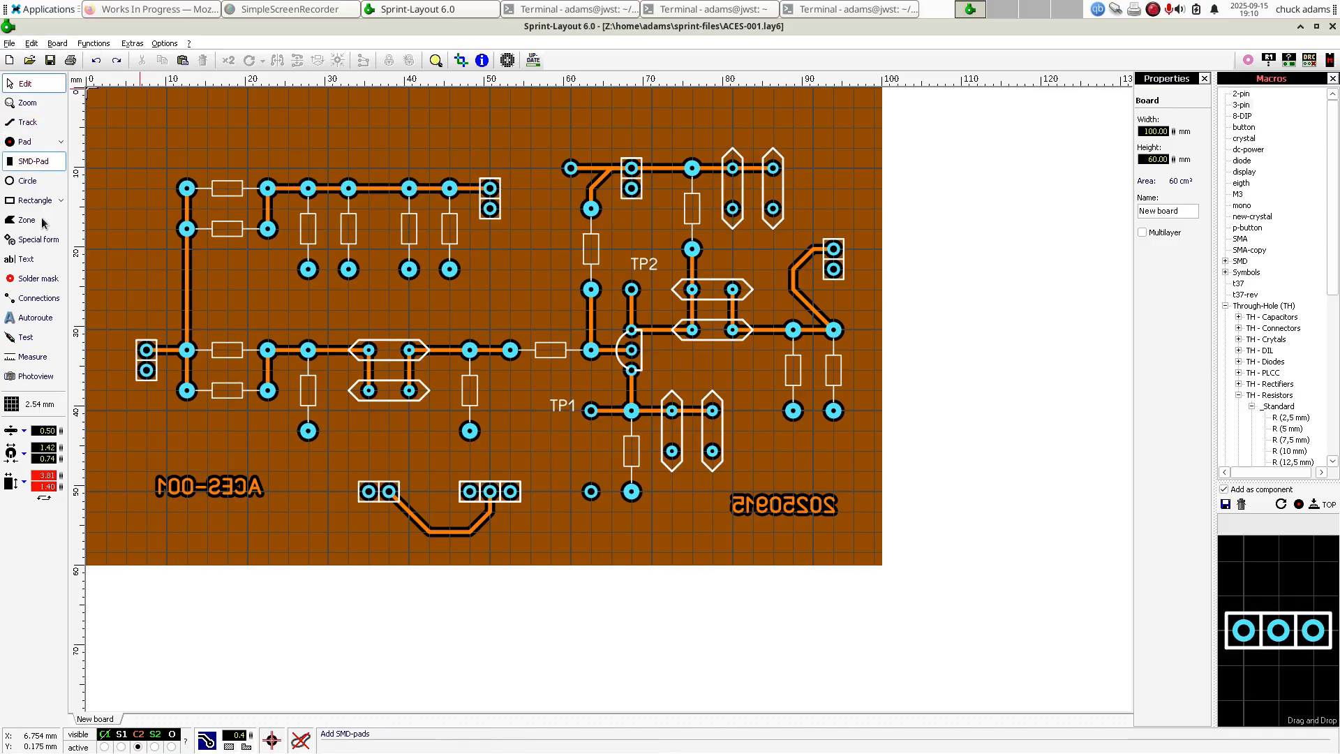
click(32, 404)
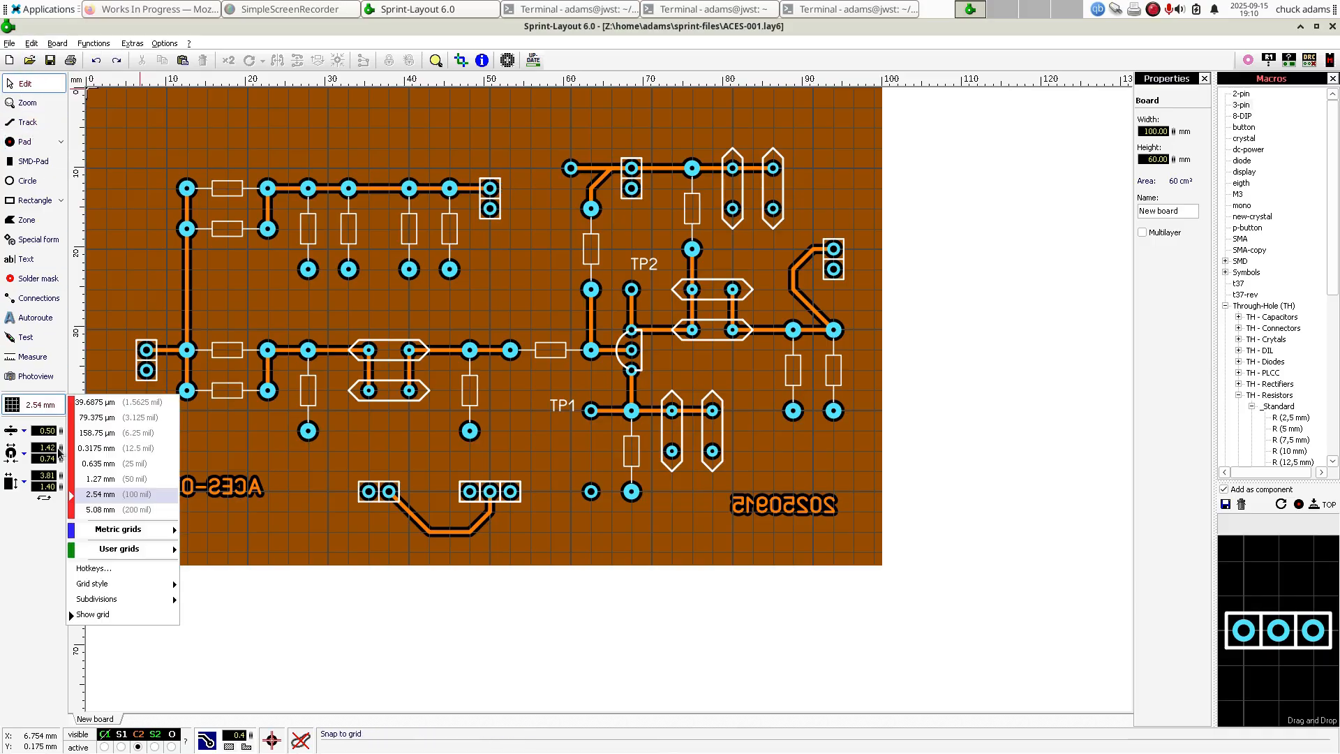
click(94, 478)
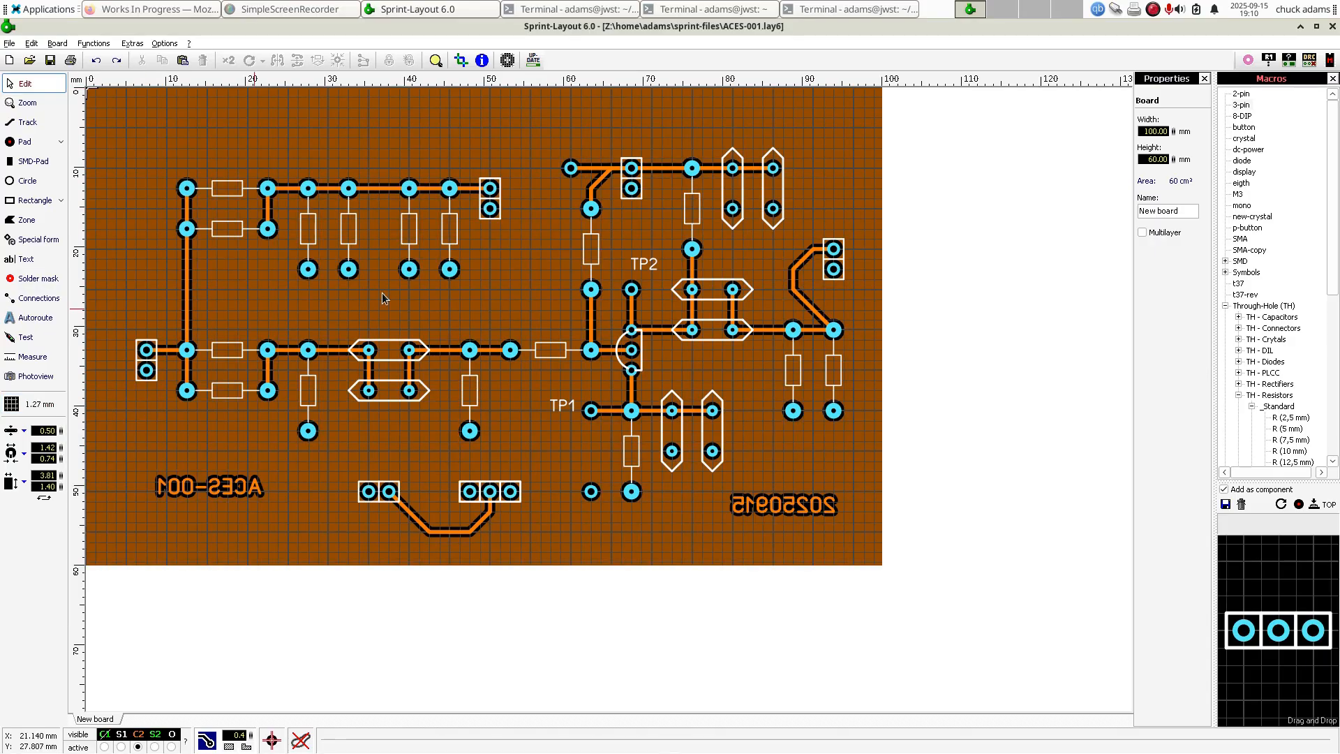
- Route a 0.50 mm track from the upper pin at X 50.80, Y 12.70 mm, down along X 57.15 mm, to the 3-pin connector's left pin
click(60, 116)
click(25, 124)
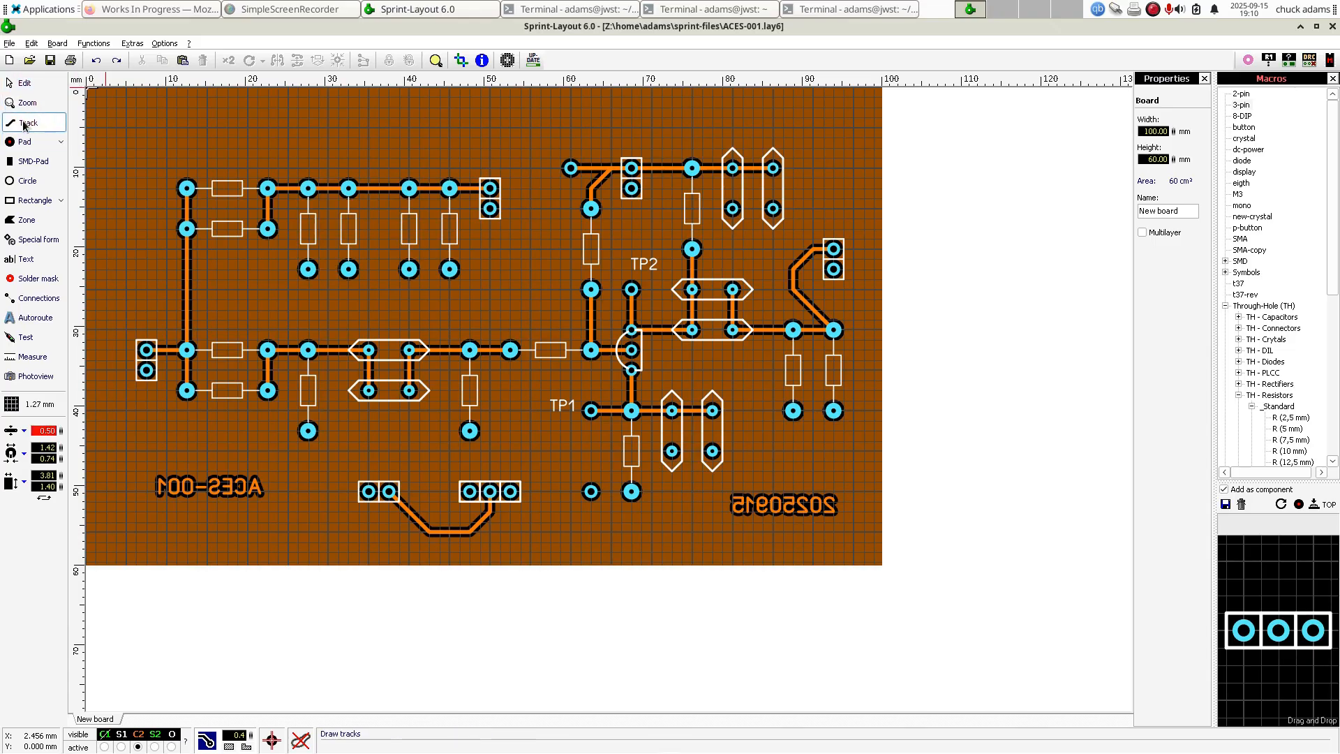
click(491, 189)
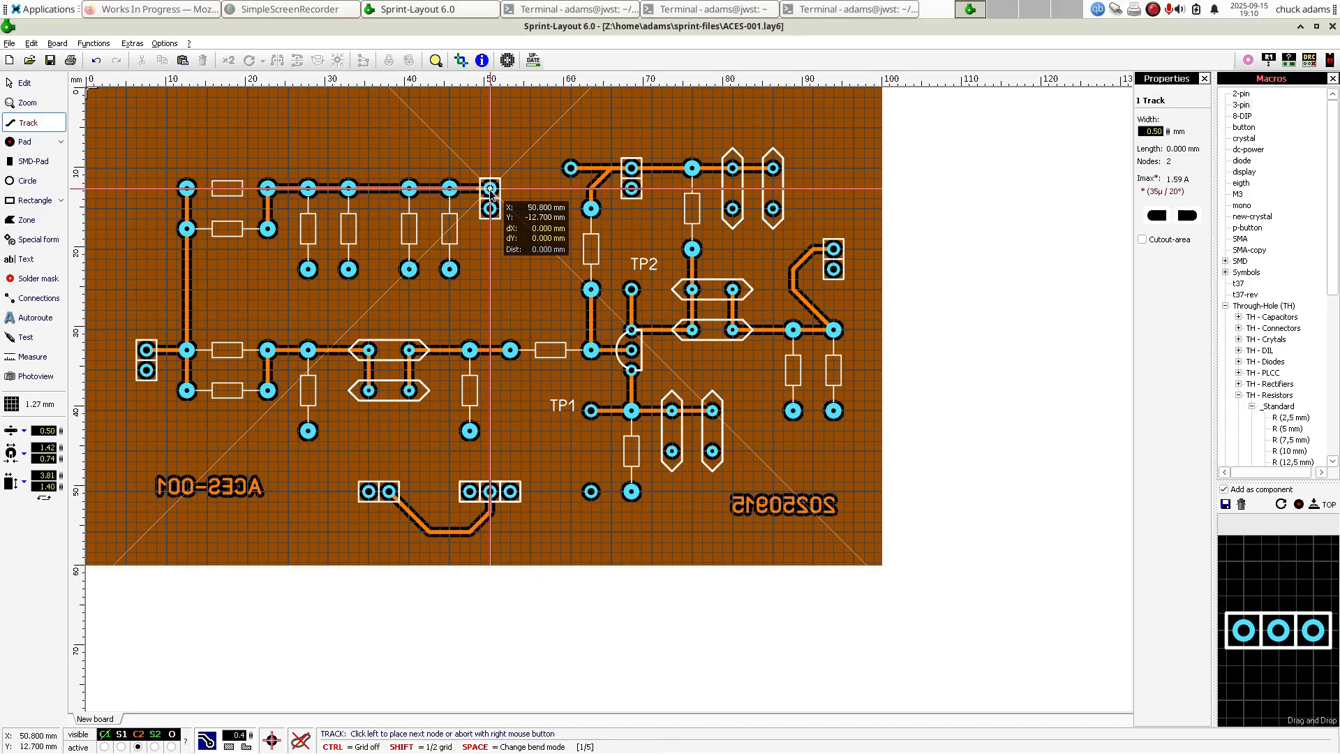
click(541, 208)
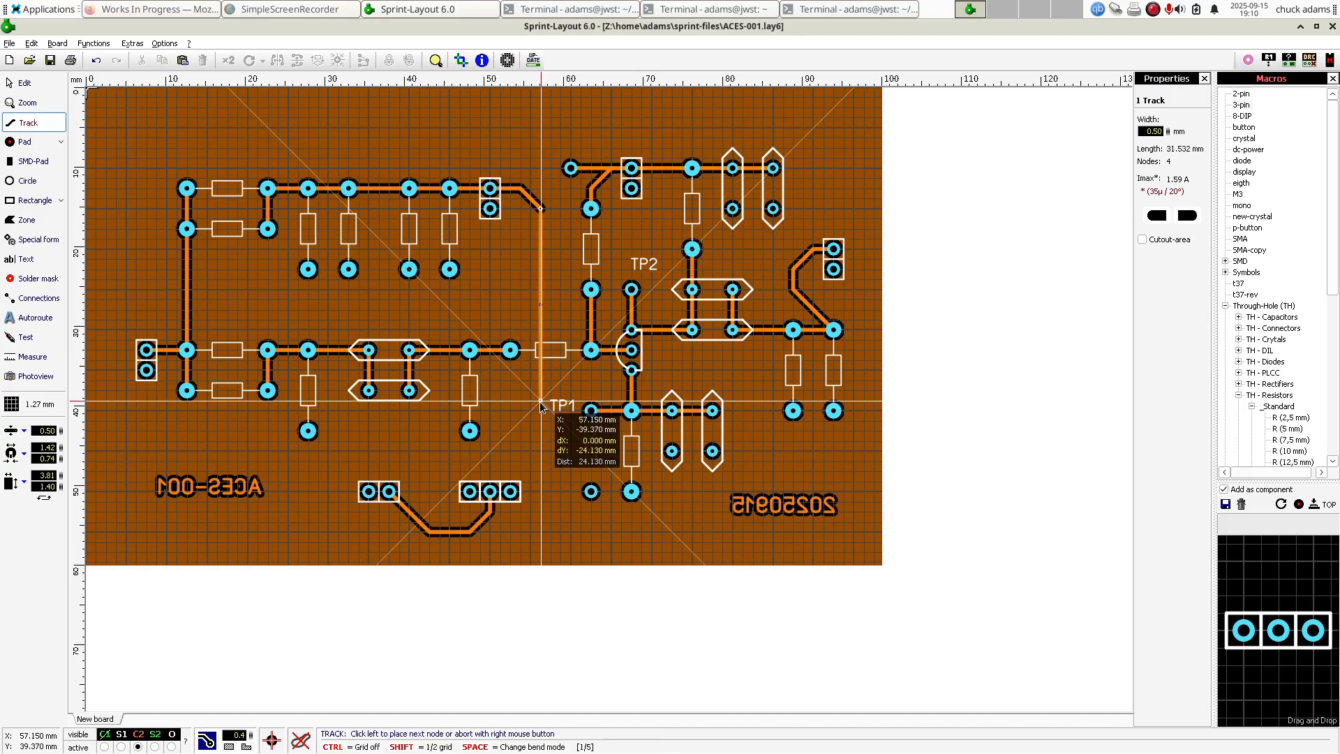
click(543, 433)
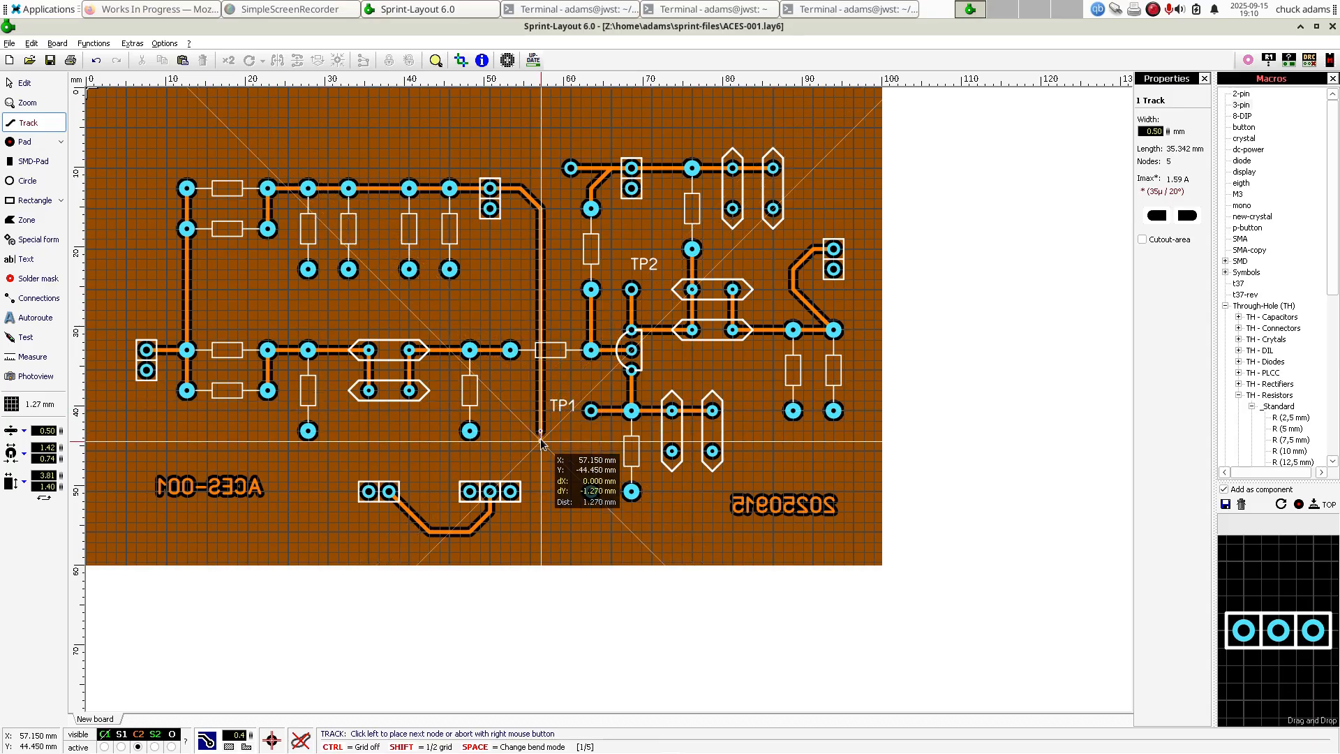
click(512, 457)
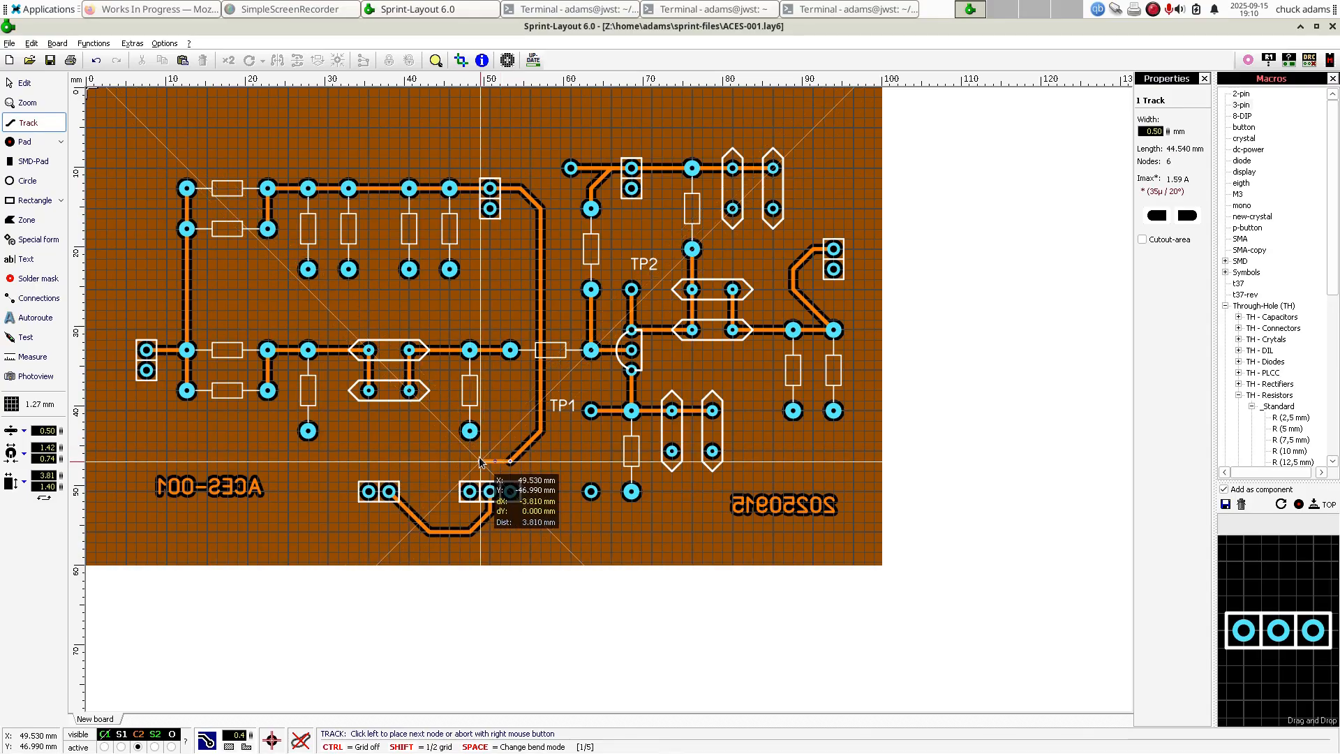
click(482, 461)
click(470, 471)
click(469, 491)
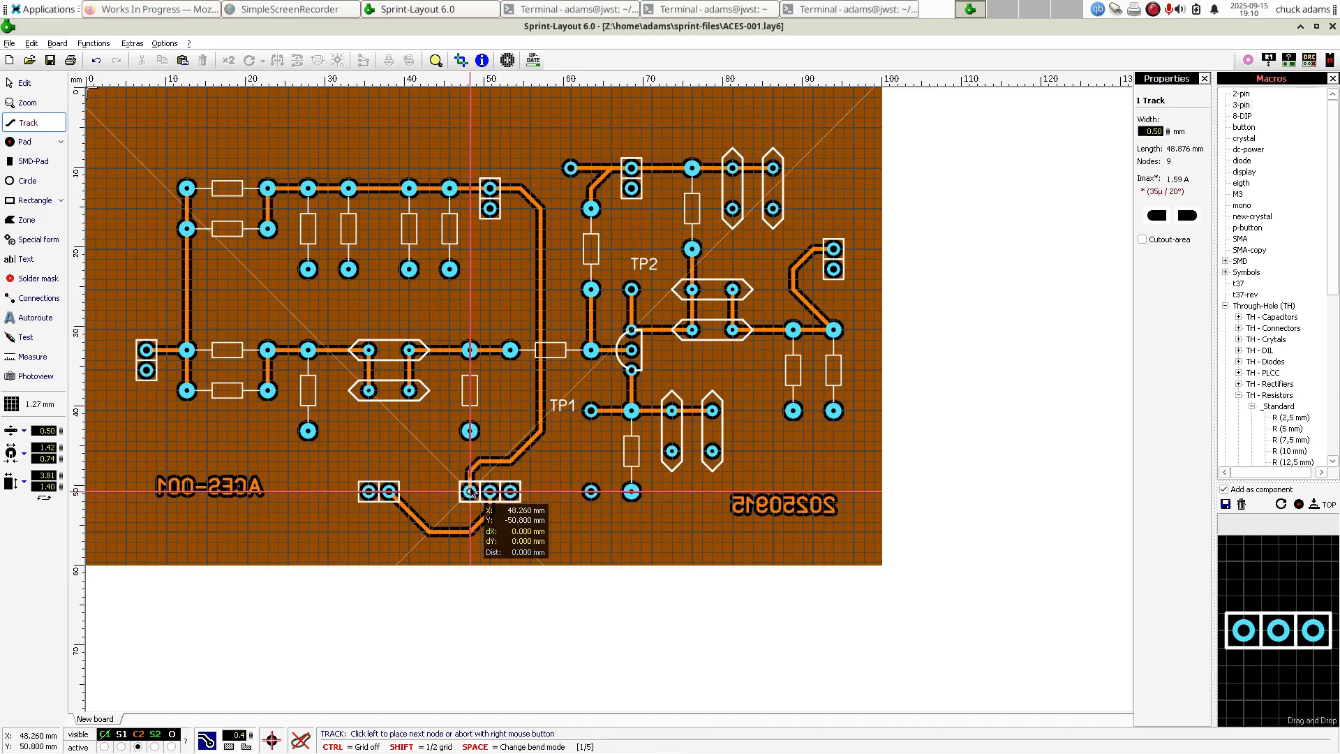
right_click(469, 491)
right_click(470, 491)
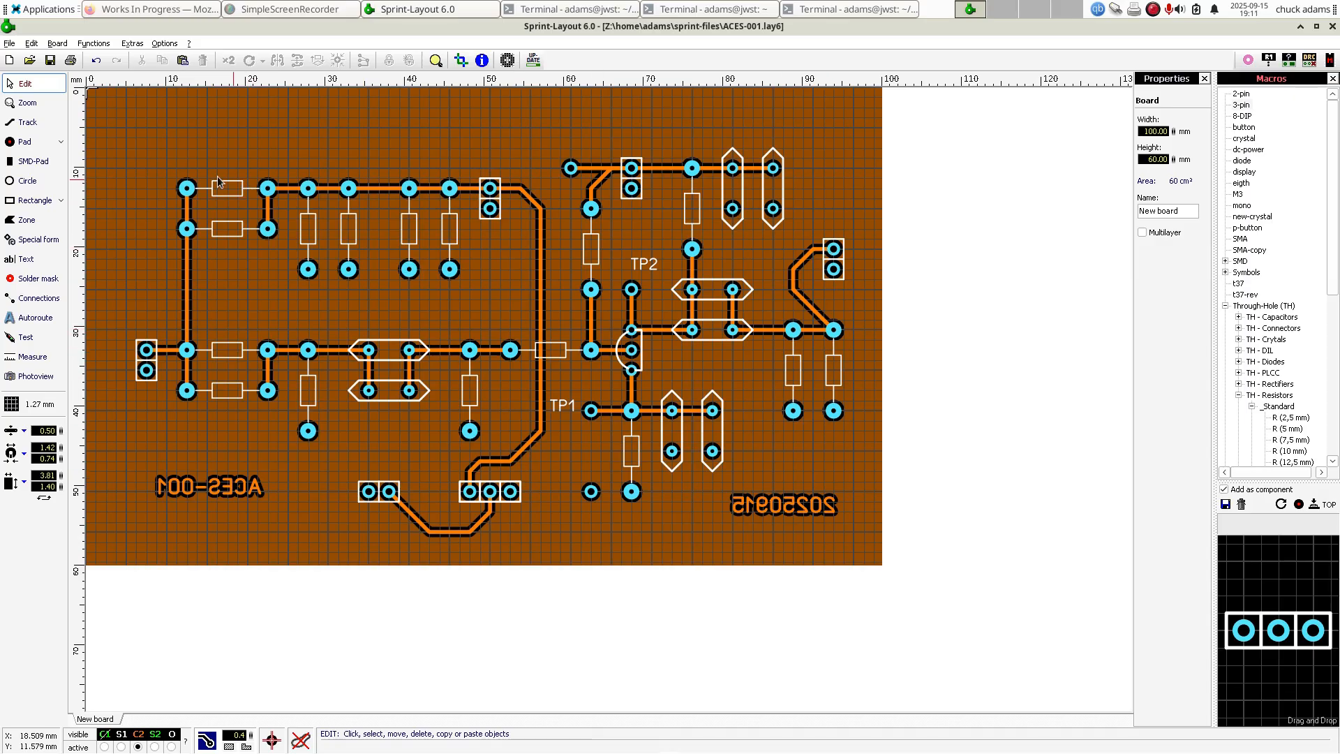
- Route a 0.50 mm track from the pad at X 88.90, Y 30.48 mm, passing below at Y 55.88 mm, to the 3-pin connector's right pin
click(27, 126)
click(26, 125)
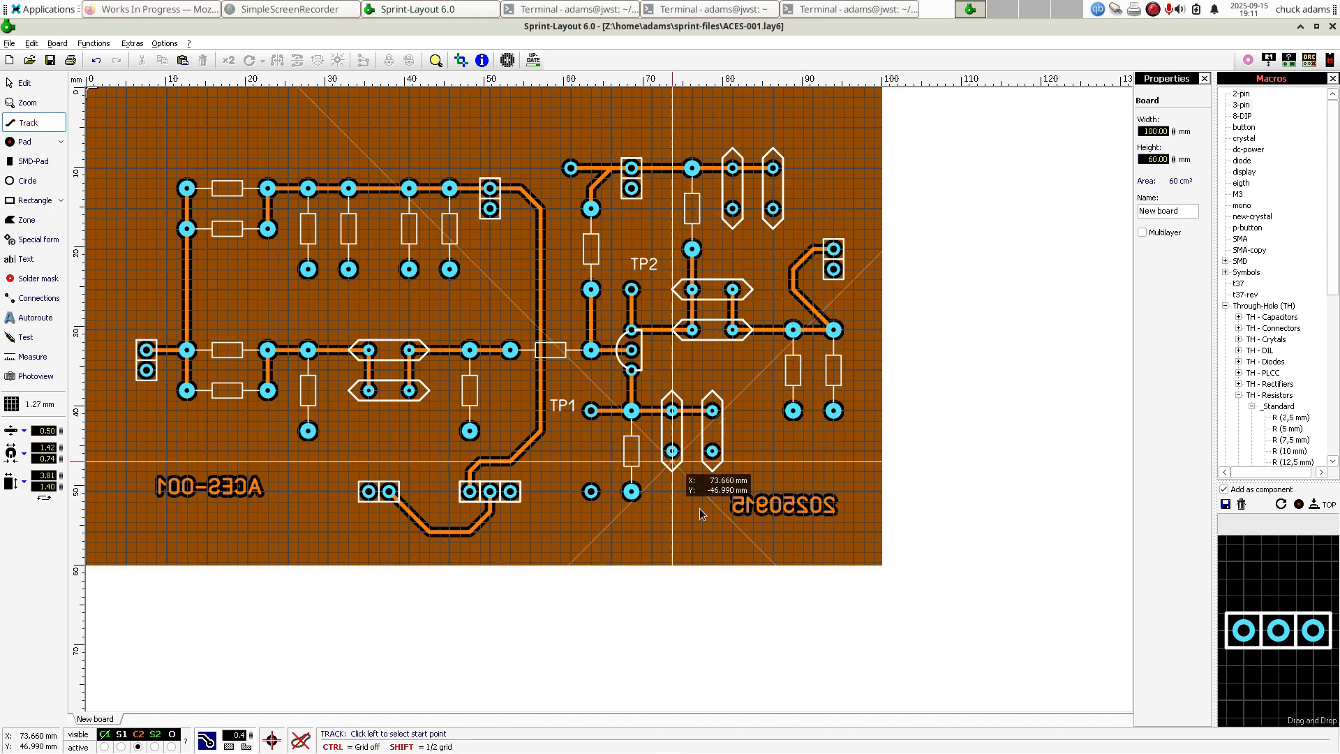
click(793, 330)
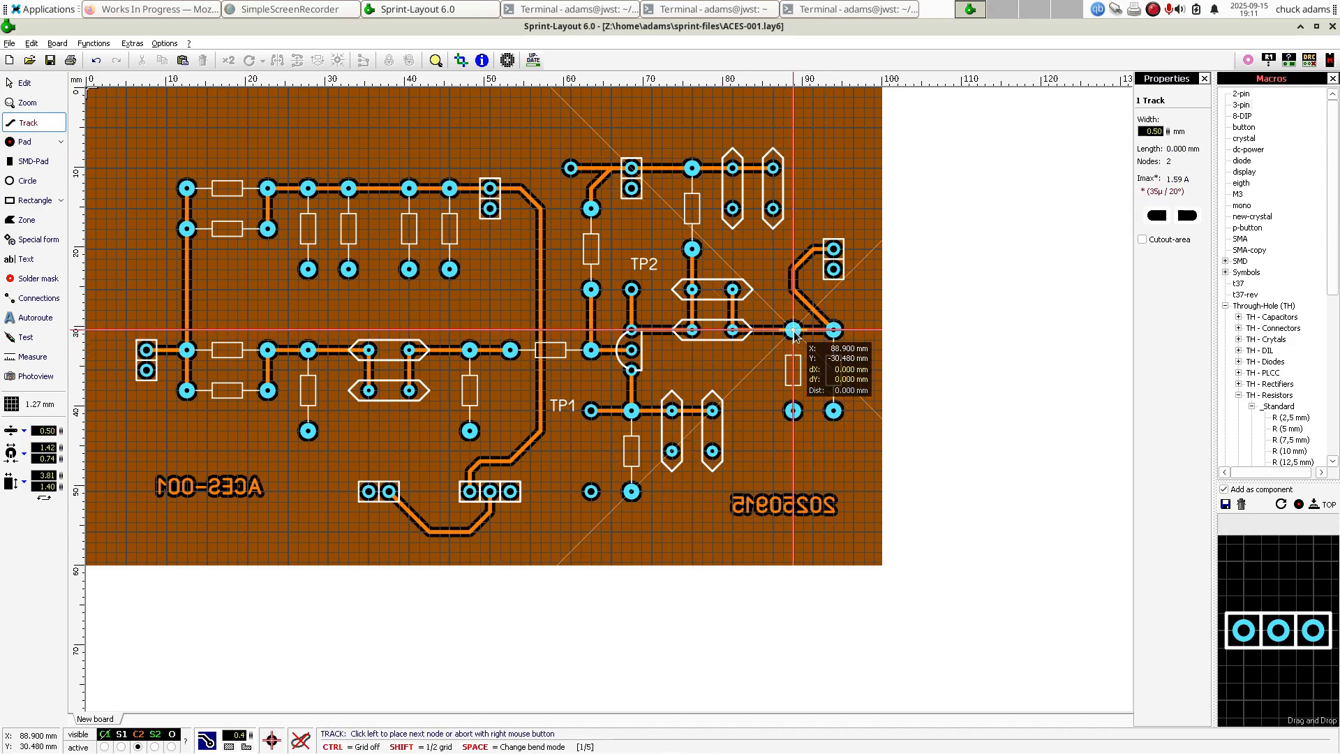
click(770, 353)
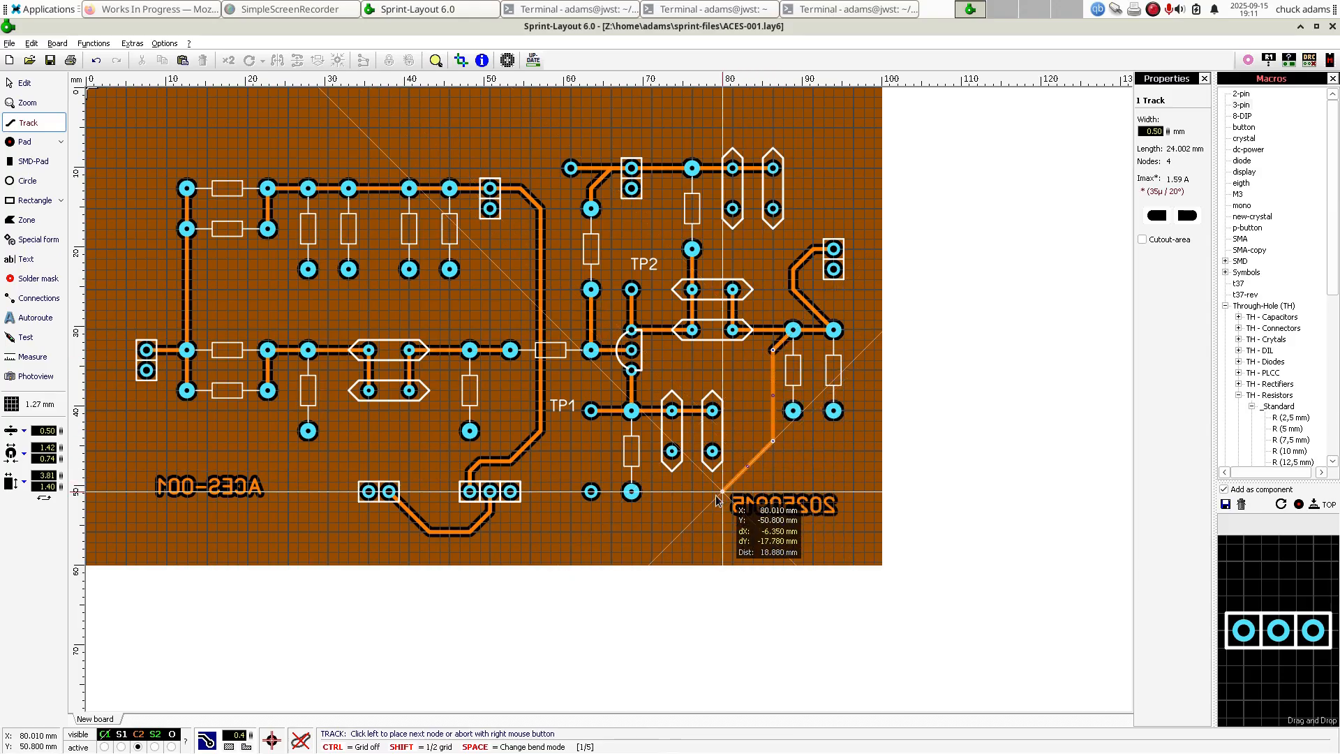
click(680, 534)
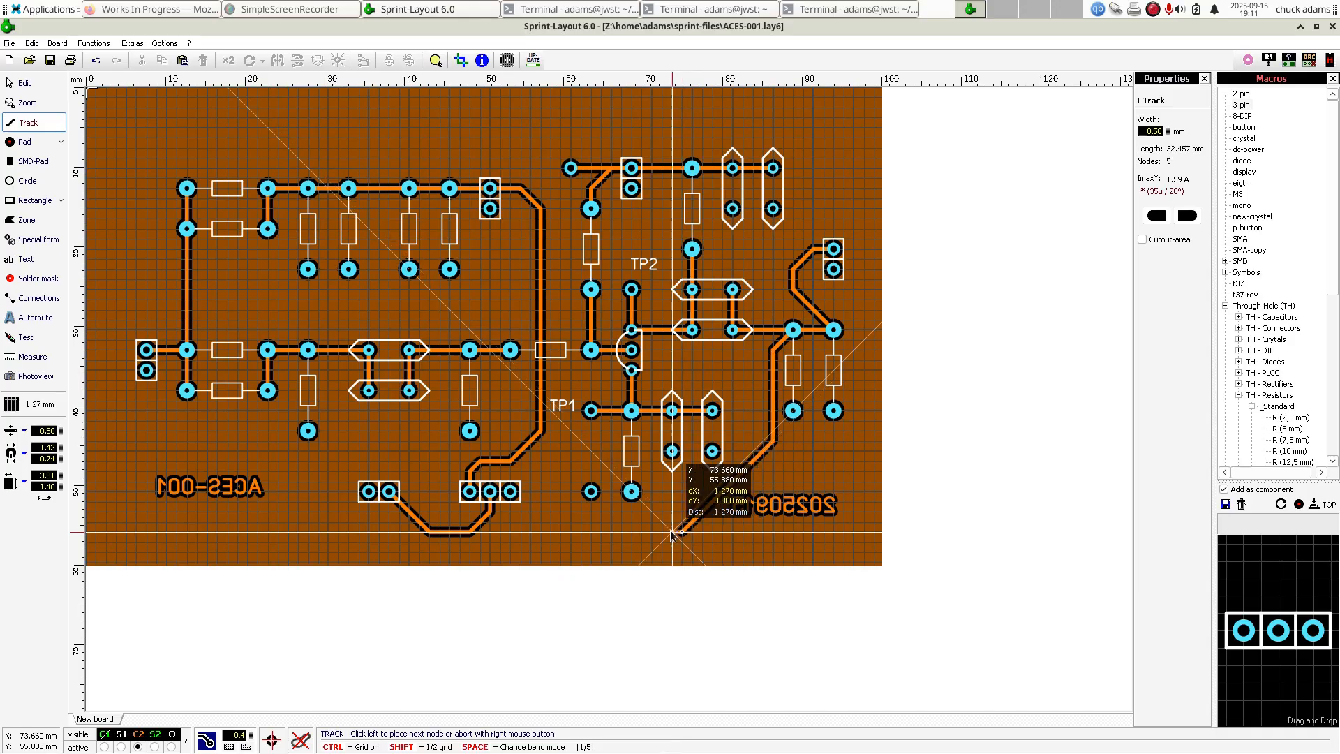
click(550, 531)
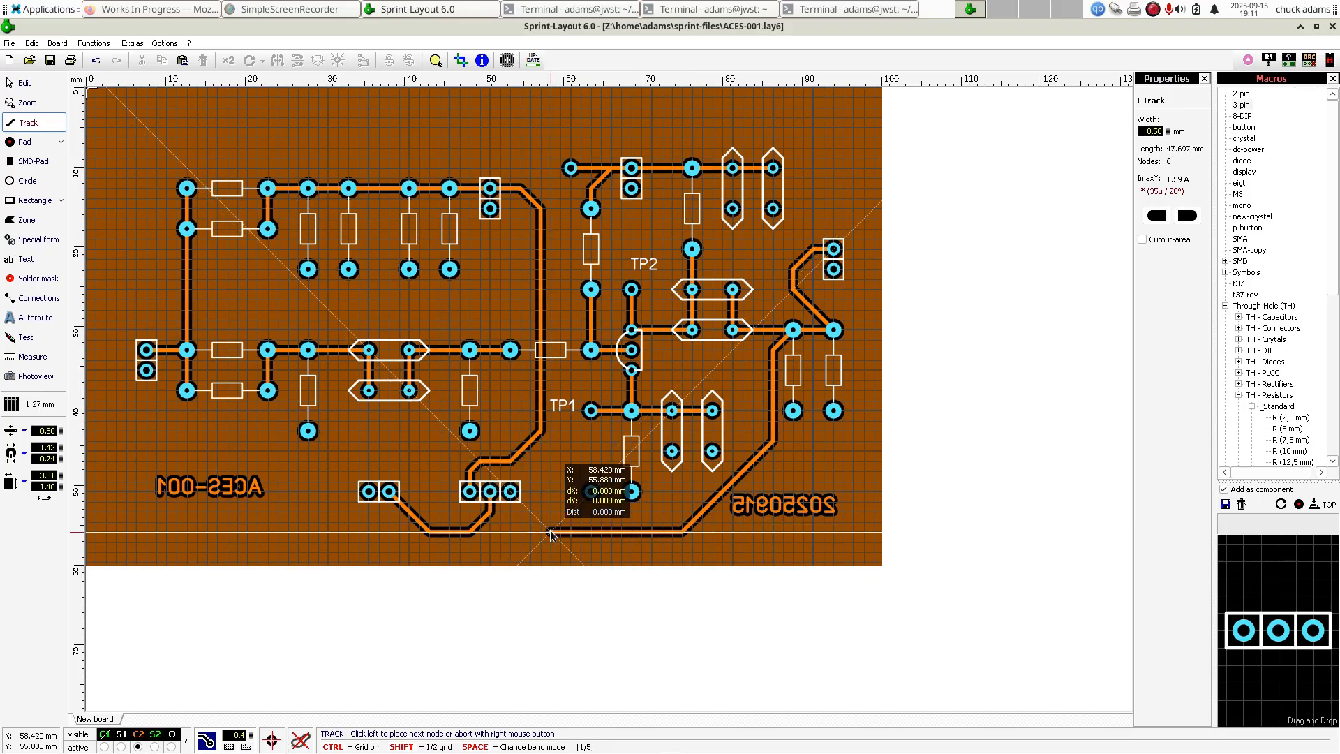
click(512, 493)
right_click(512, 494)
right_click(513, 494)
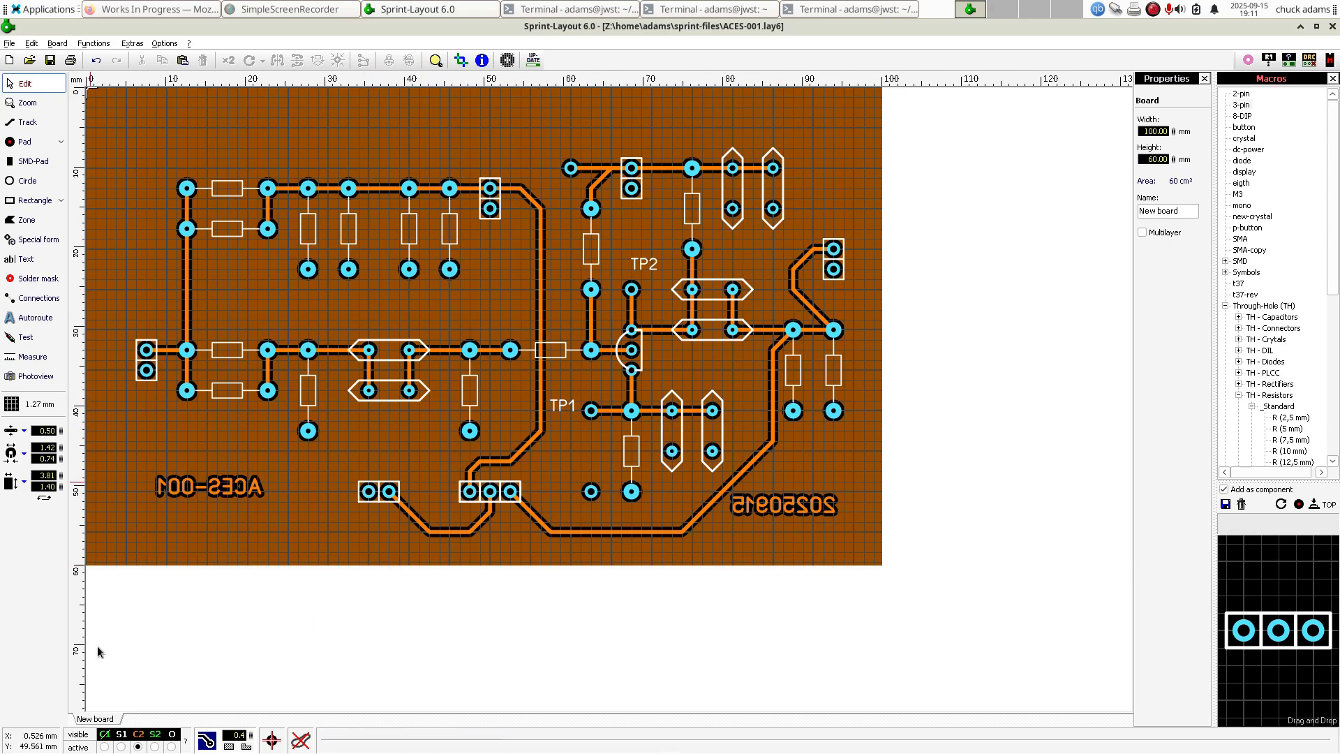
- Hide silkscreen layer S1 and check the Ft tester schematic in the browser, returning to the board layout
click(122, 734)
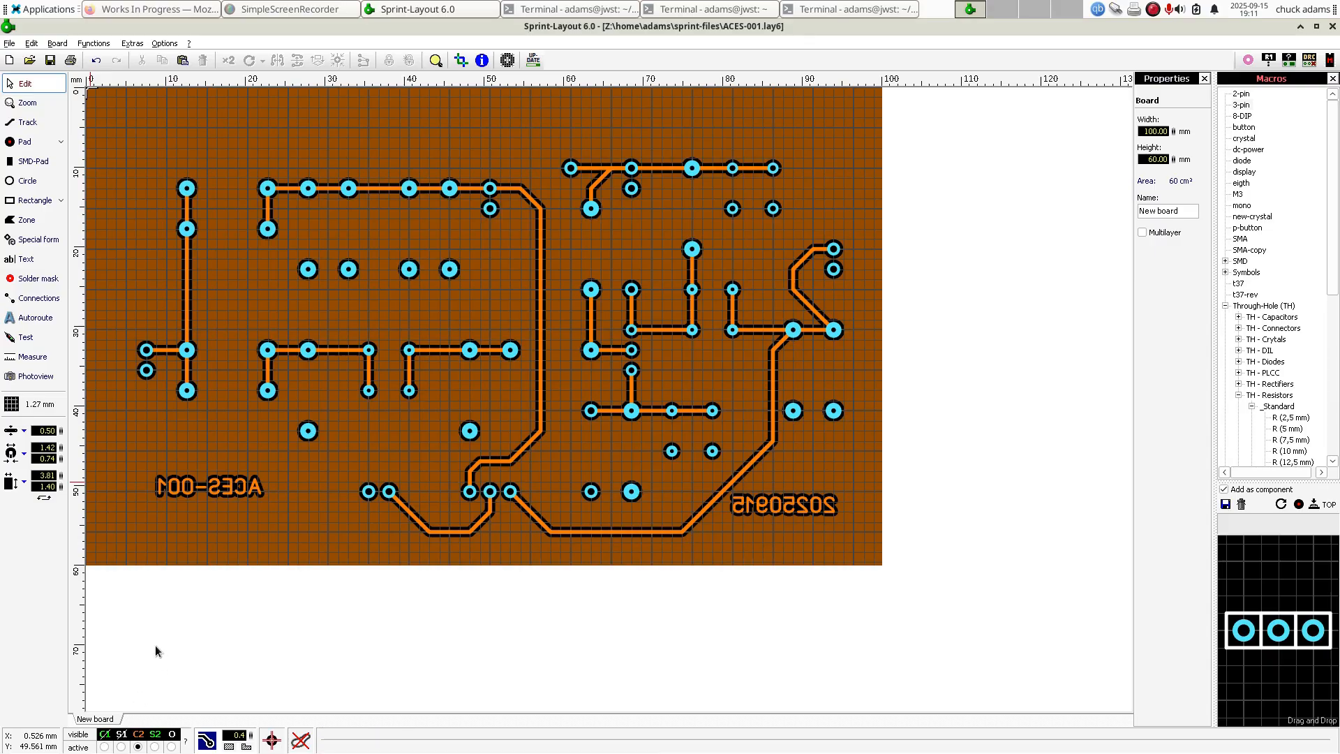
click(148, 8)
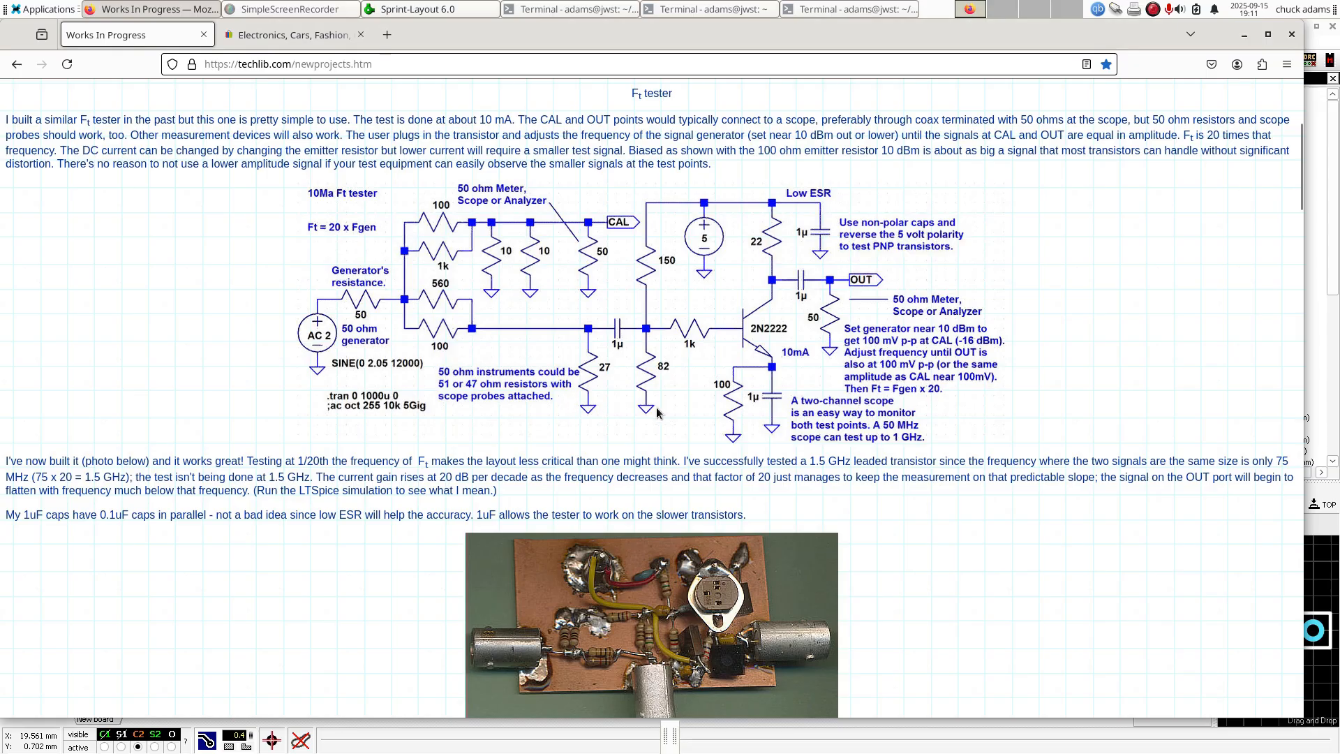
click(417, 8)
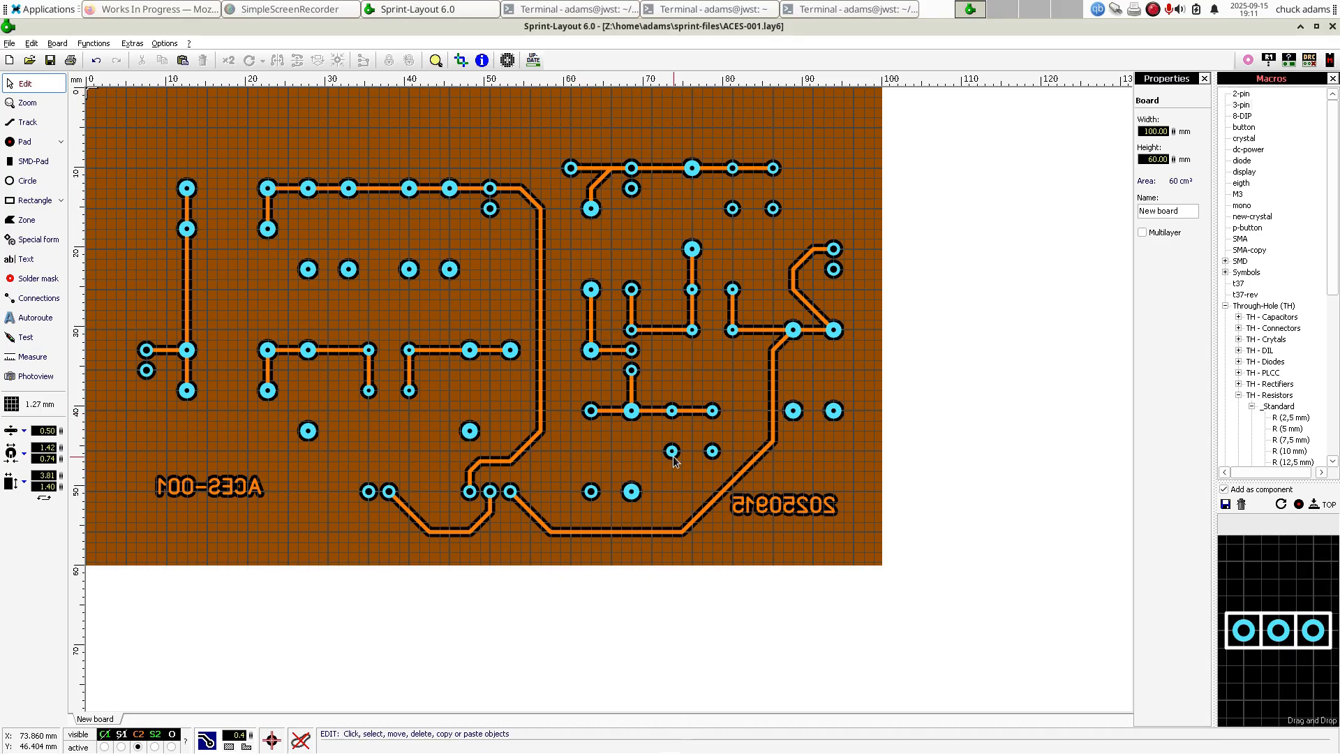
- Make the lower capacitor pad at X 78.74, Y 45.72 mm a thermal pad
scroll(902, 591, up, 2)
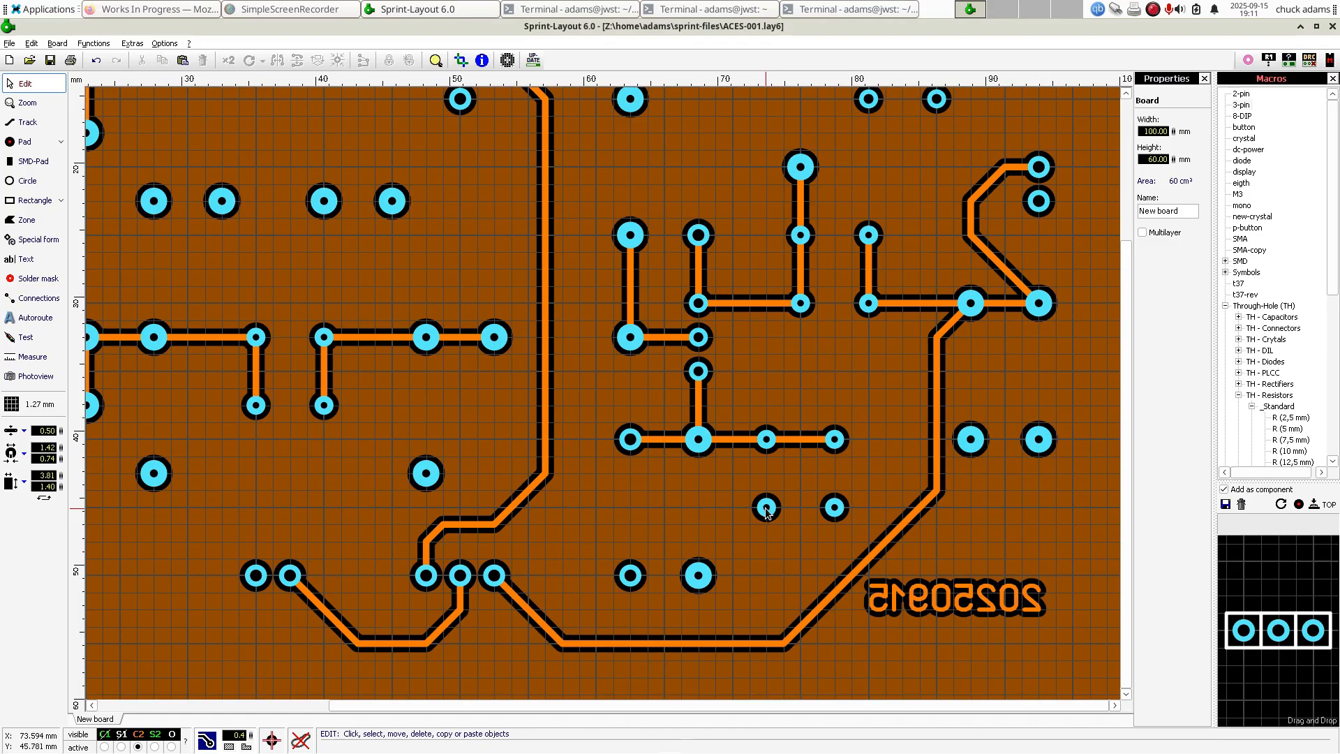
click(836, 516)
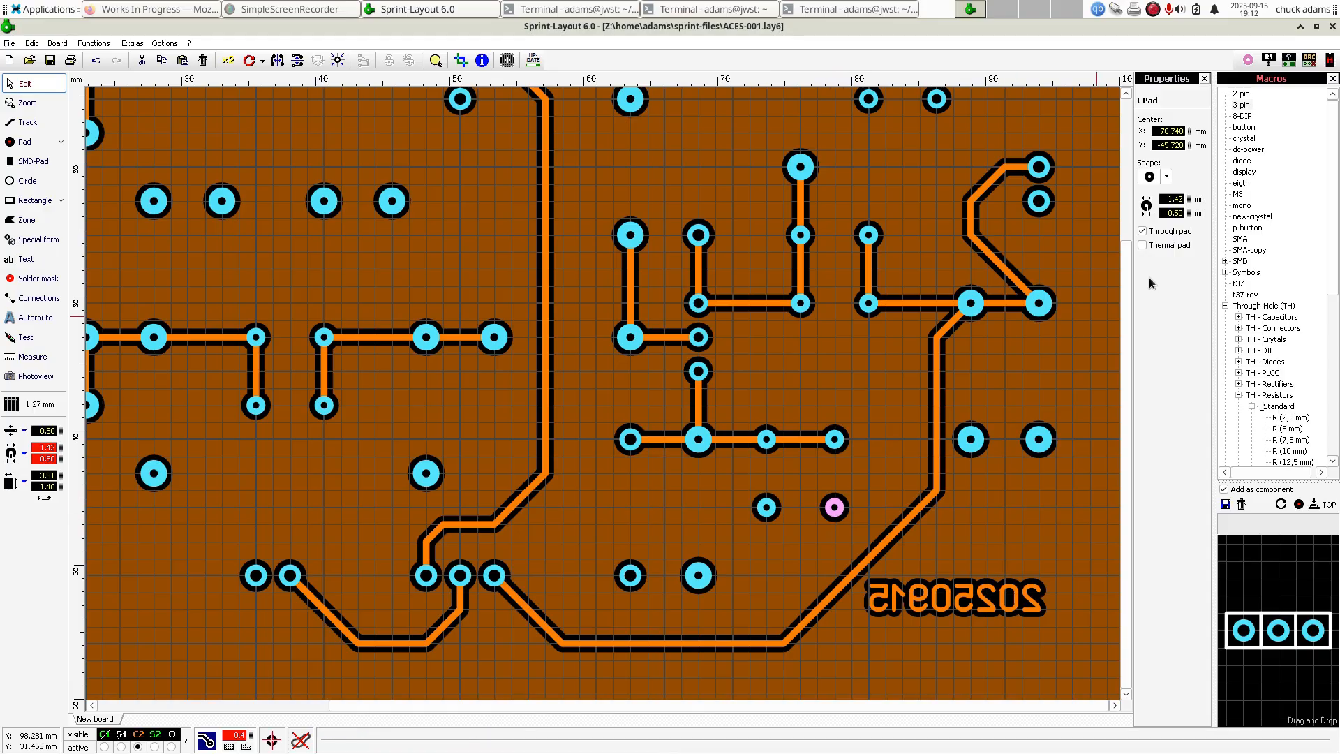
click(1143, 245)
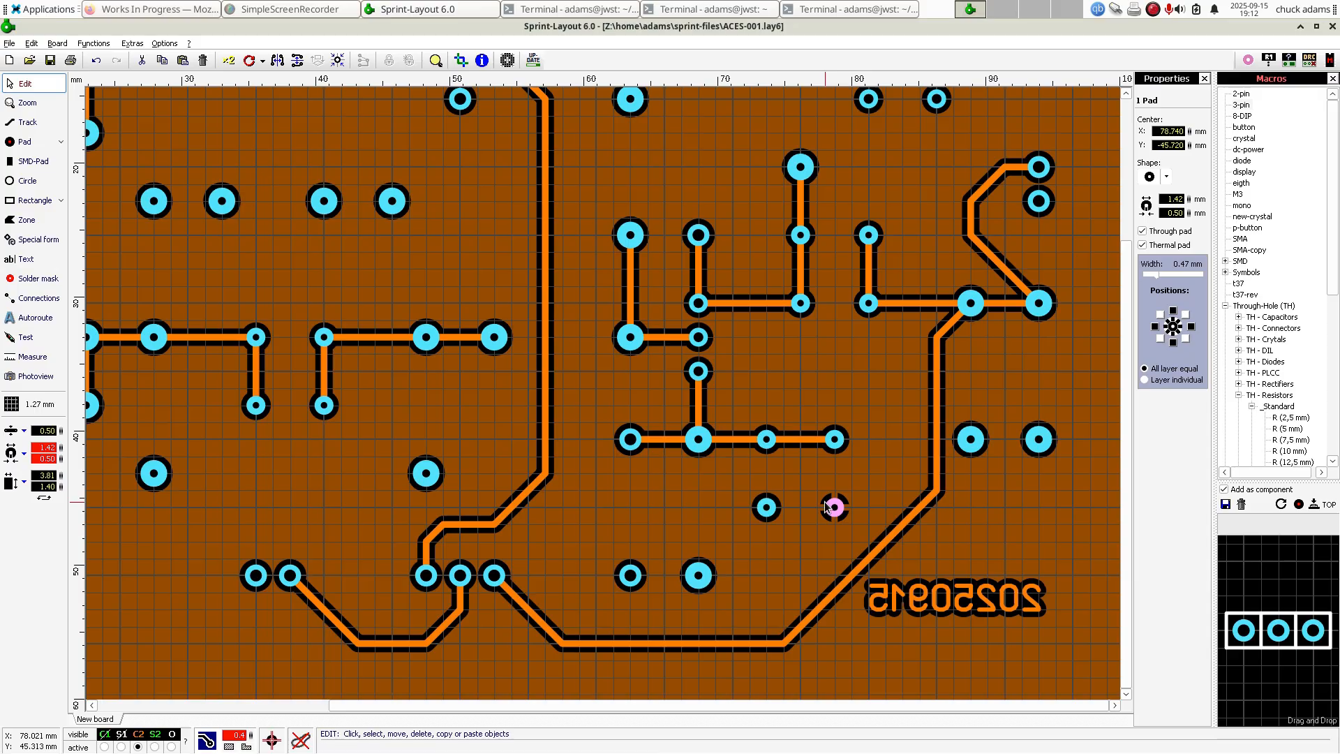
scroll(827, 507, down, 2)
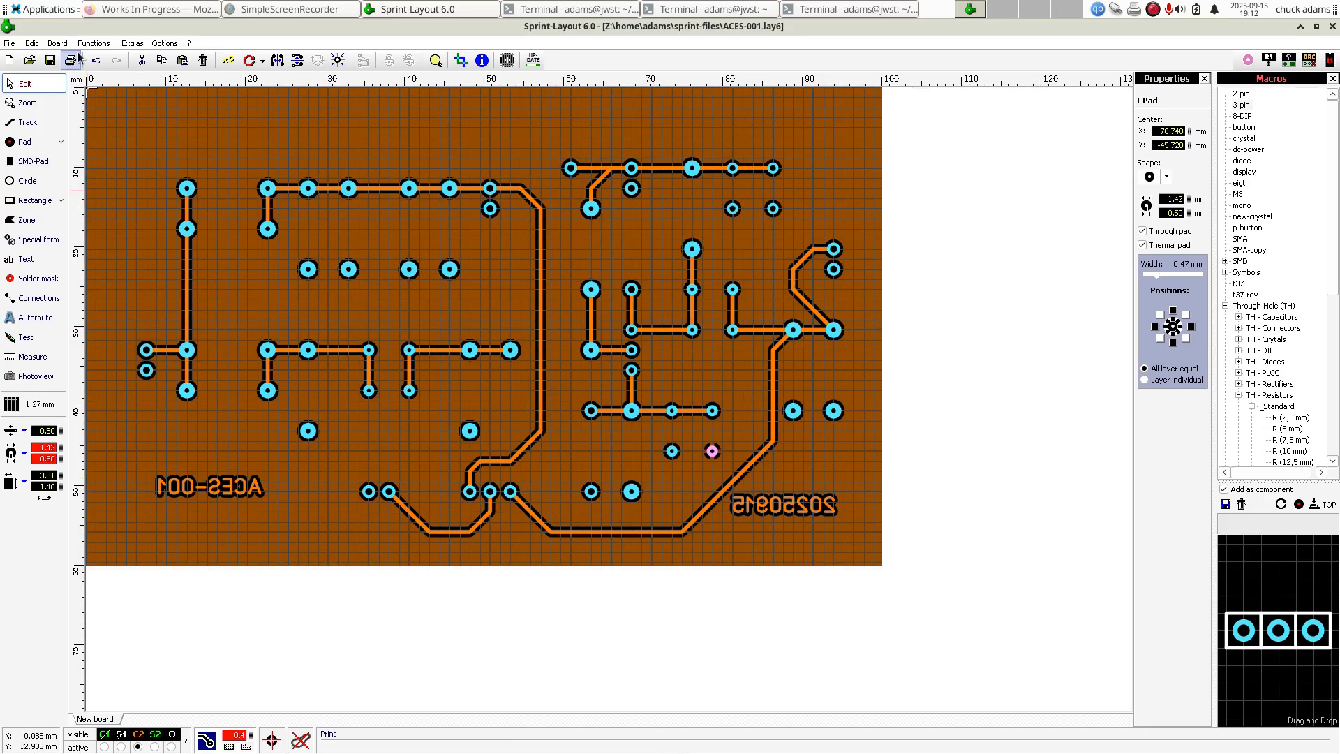
click(260, 5)
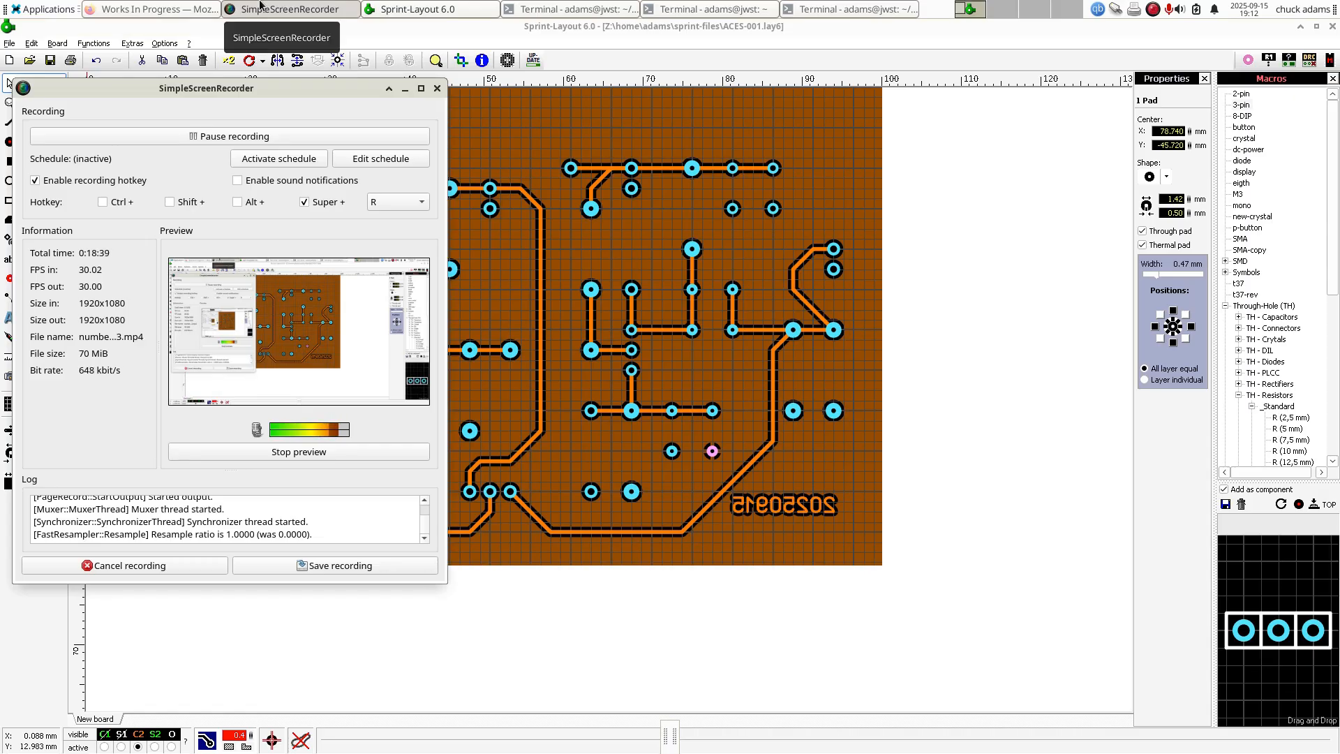
click(261, 7)
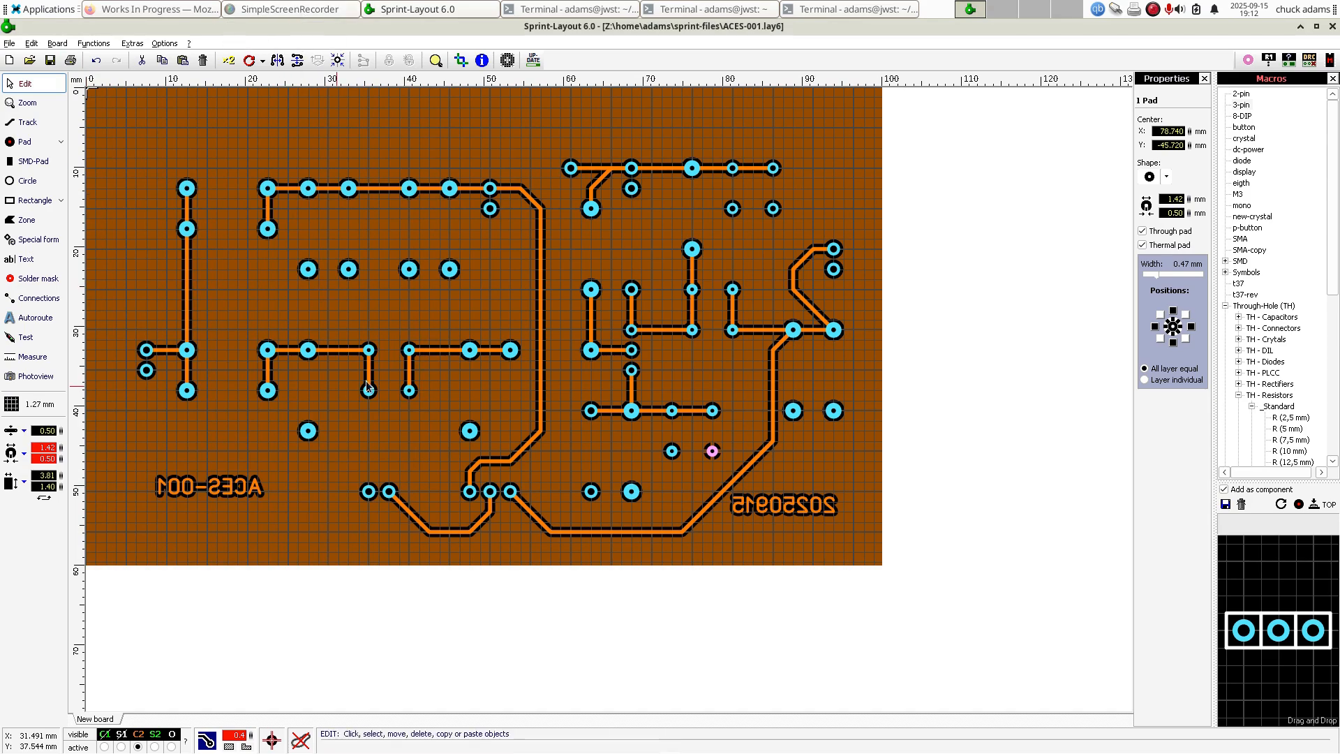
- Make the pads at X 7.62, Y 35.56 mm and X 27.94, Y 22.86 mm thermal pads
click(146, 376)
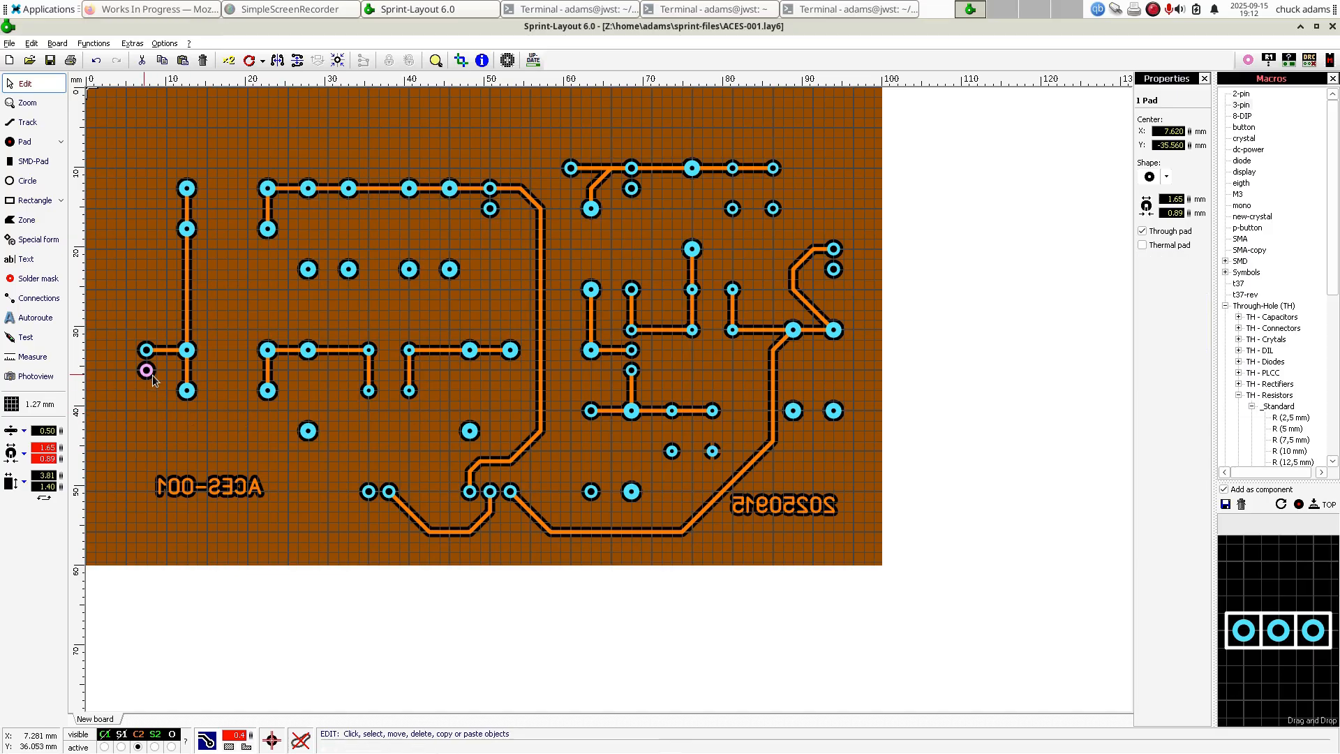
click(1143, 245)
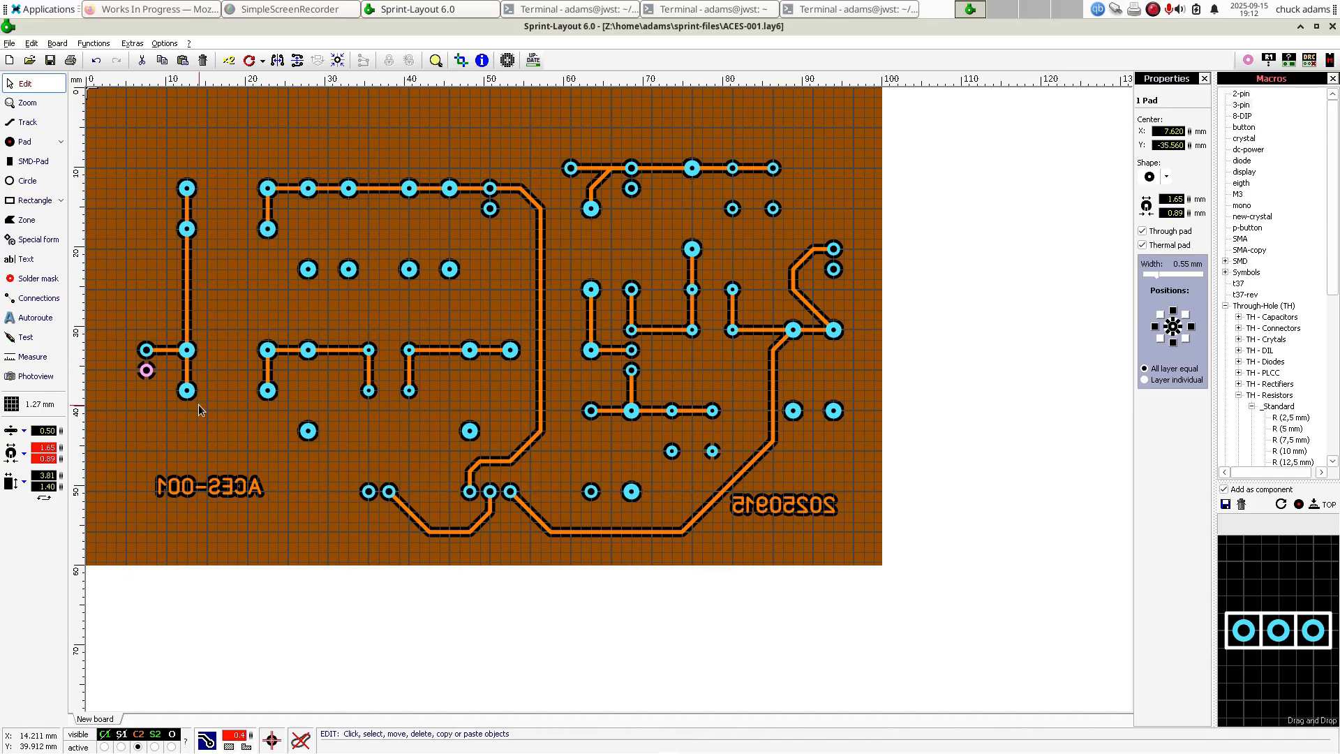
click(311, 277)
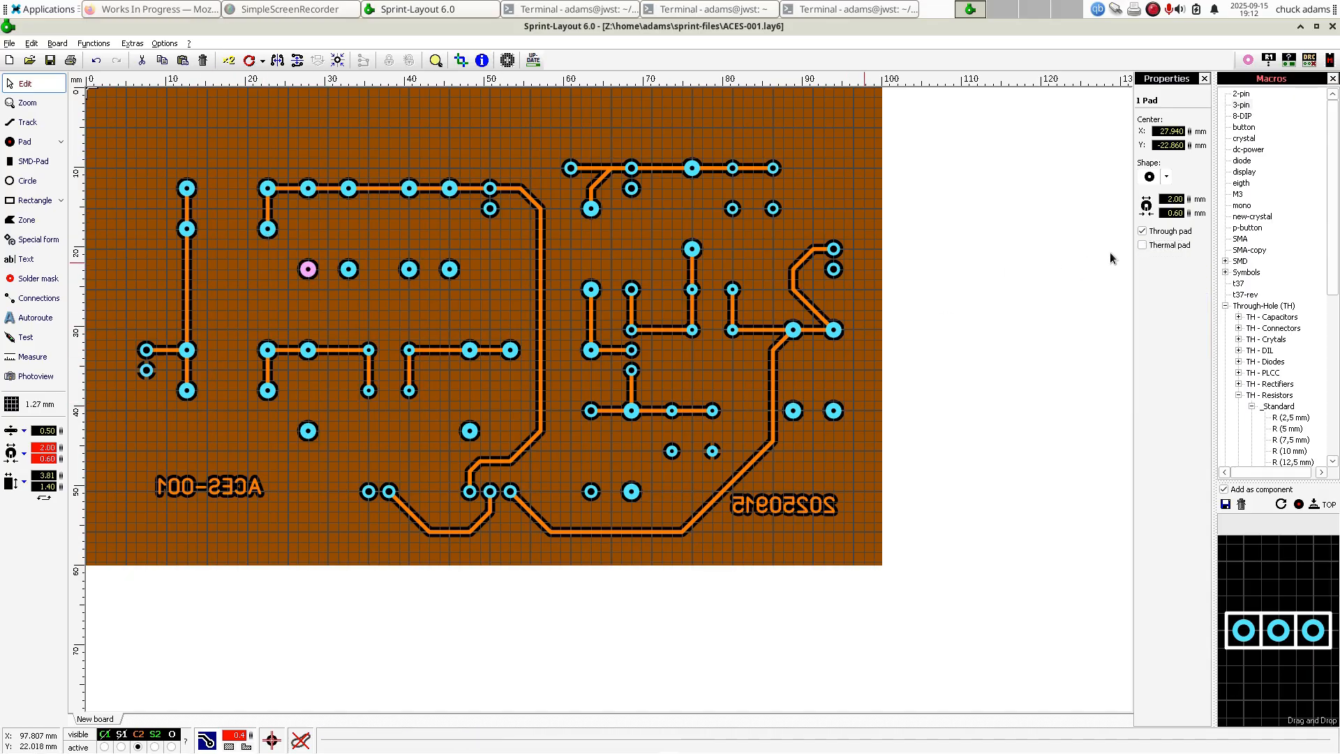
click(1142, 245)
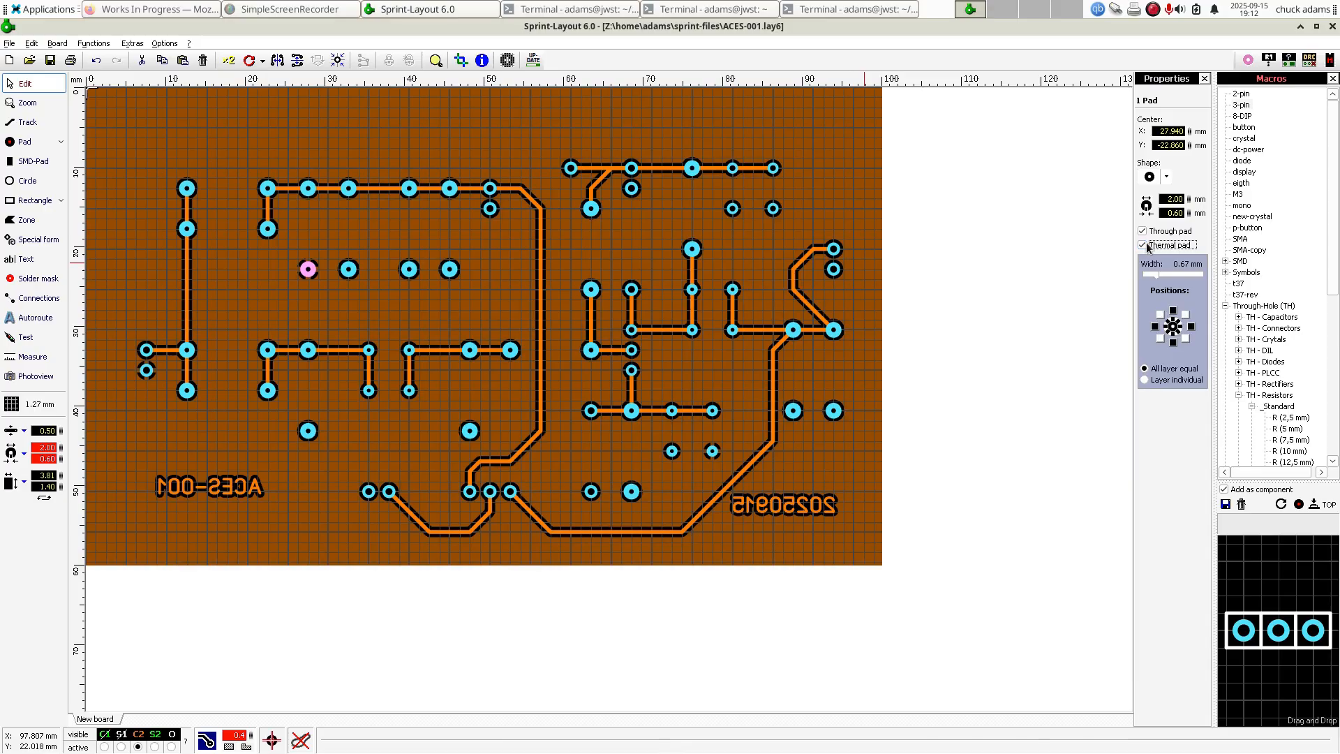
click(254, 10)
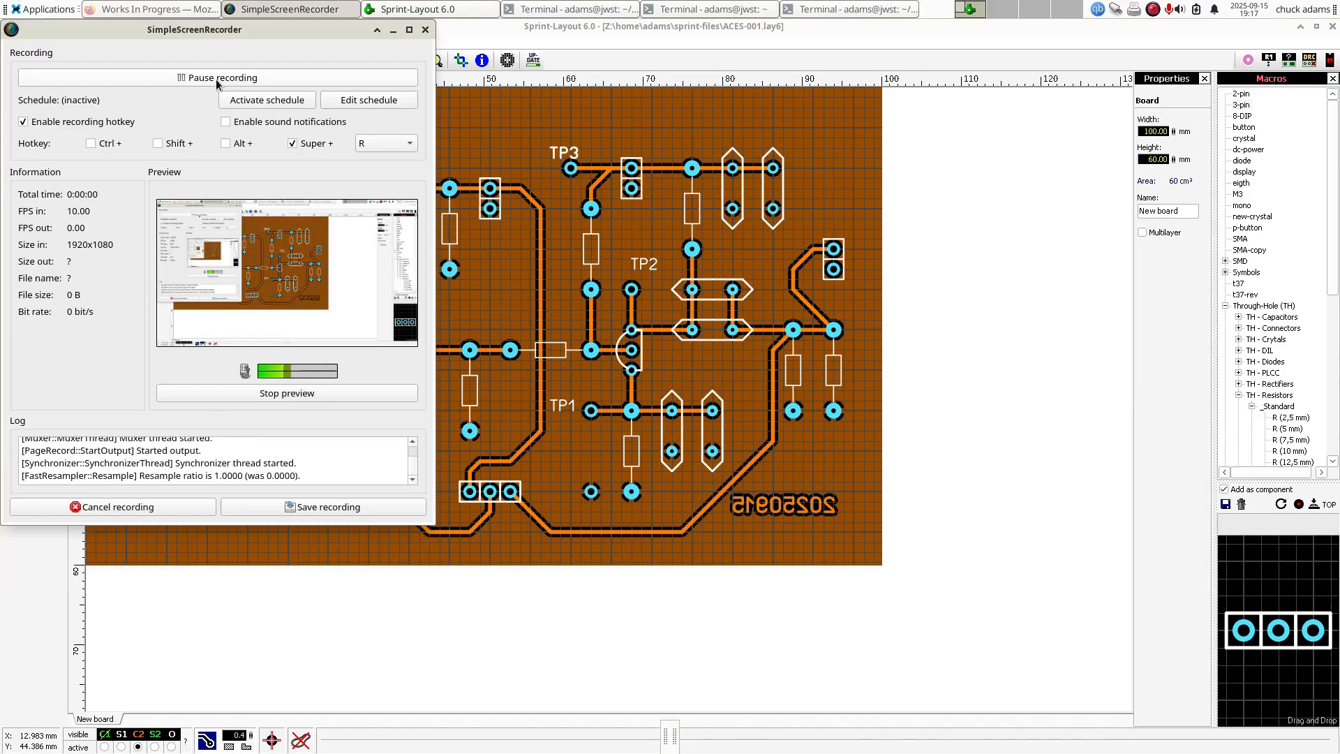
click(296, 9)
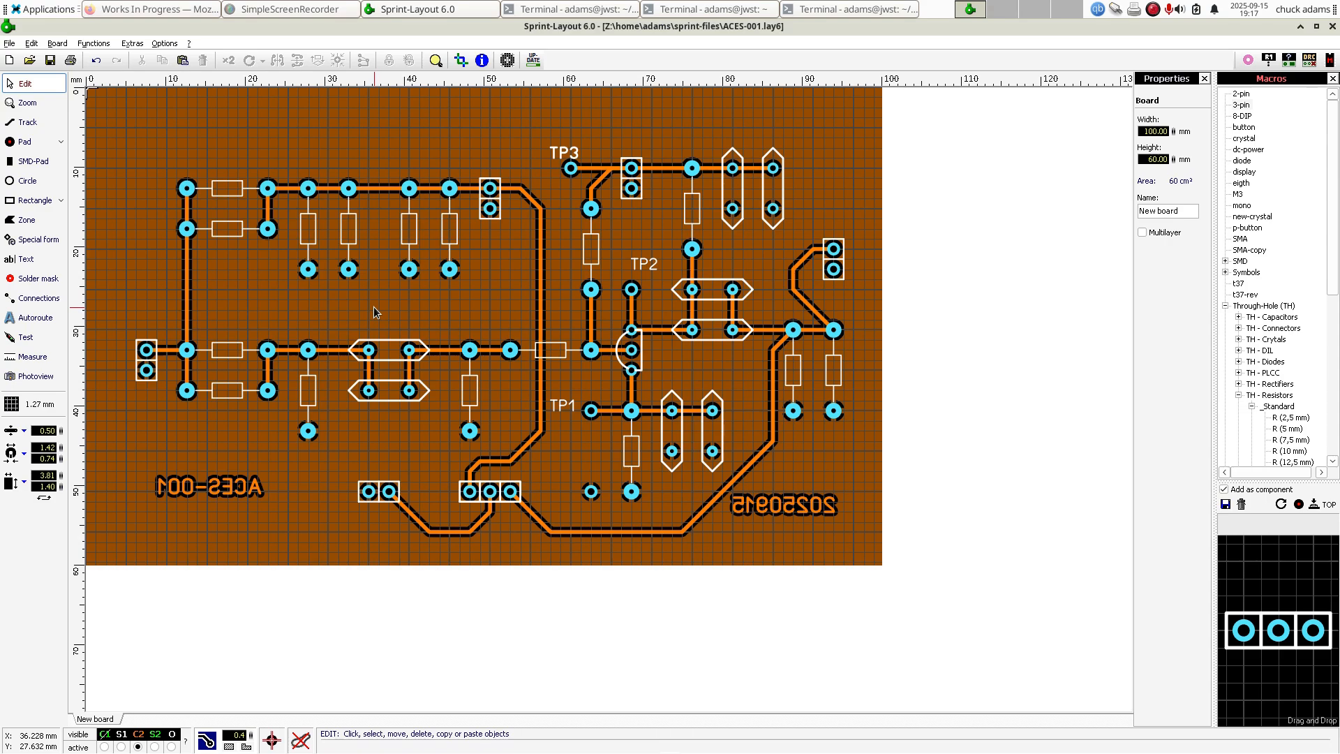
- In the print preview, move the board image away from the page corner and exclude layers C1 and S1, leaving only C2
scroll(374, 307, up, 1)
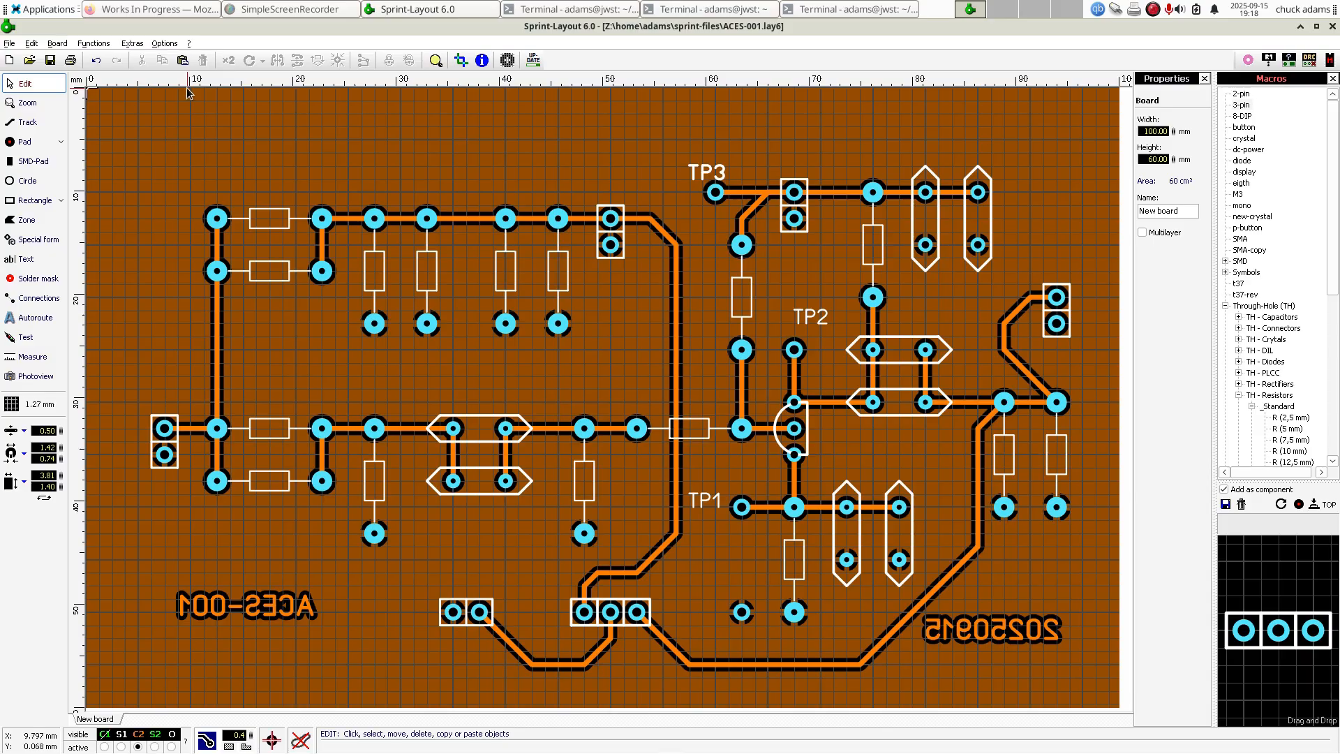
click(70, 61)
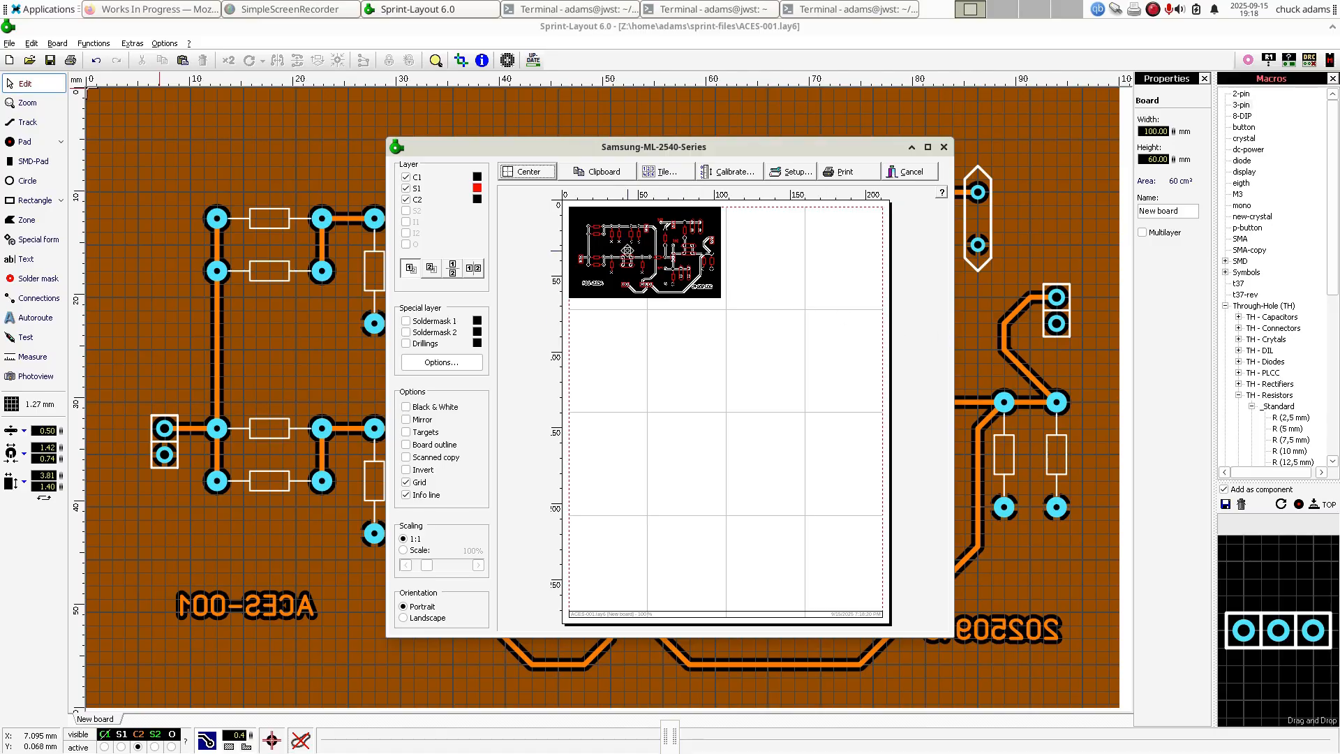
drag(623, 251, 690, 316)
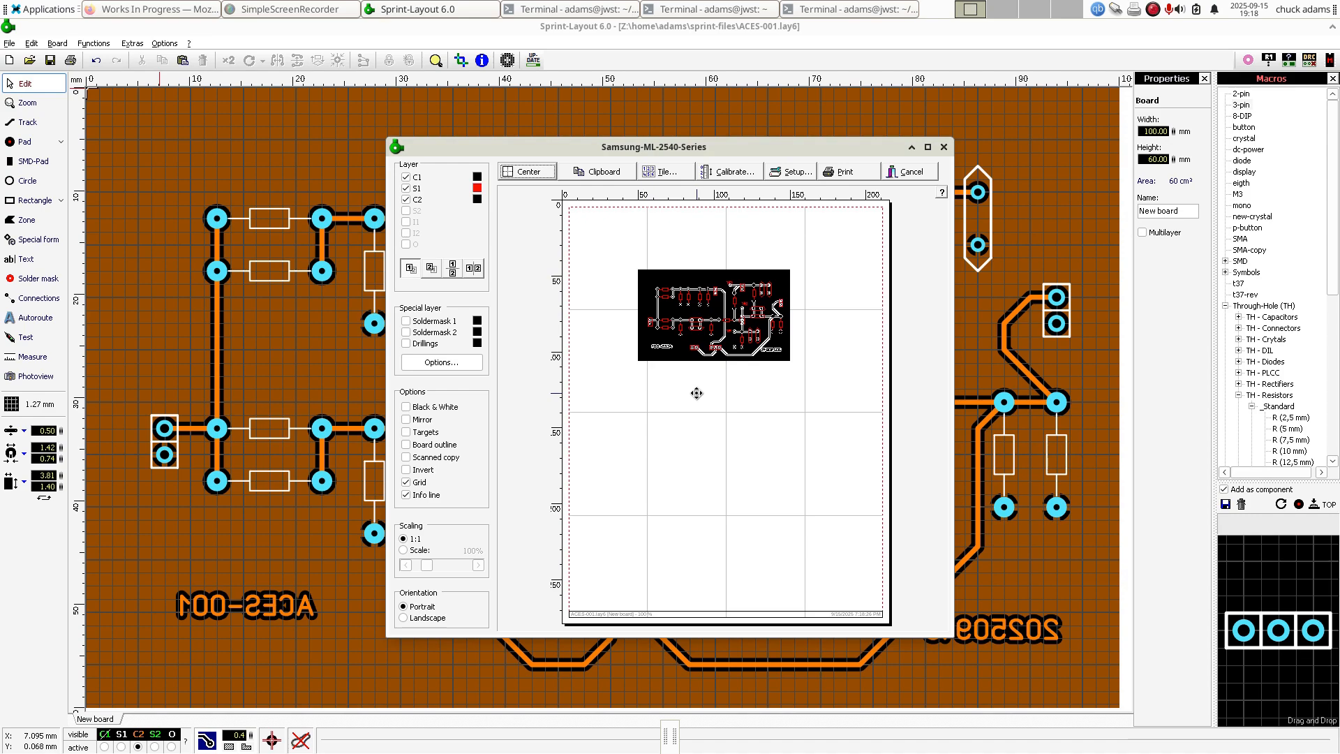
click(406, 179)
click(406, 188)
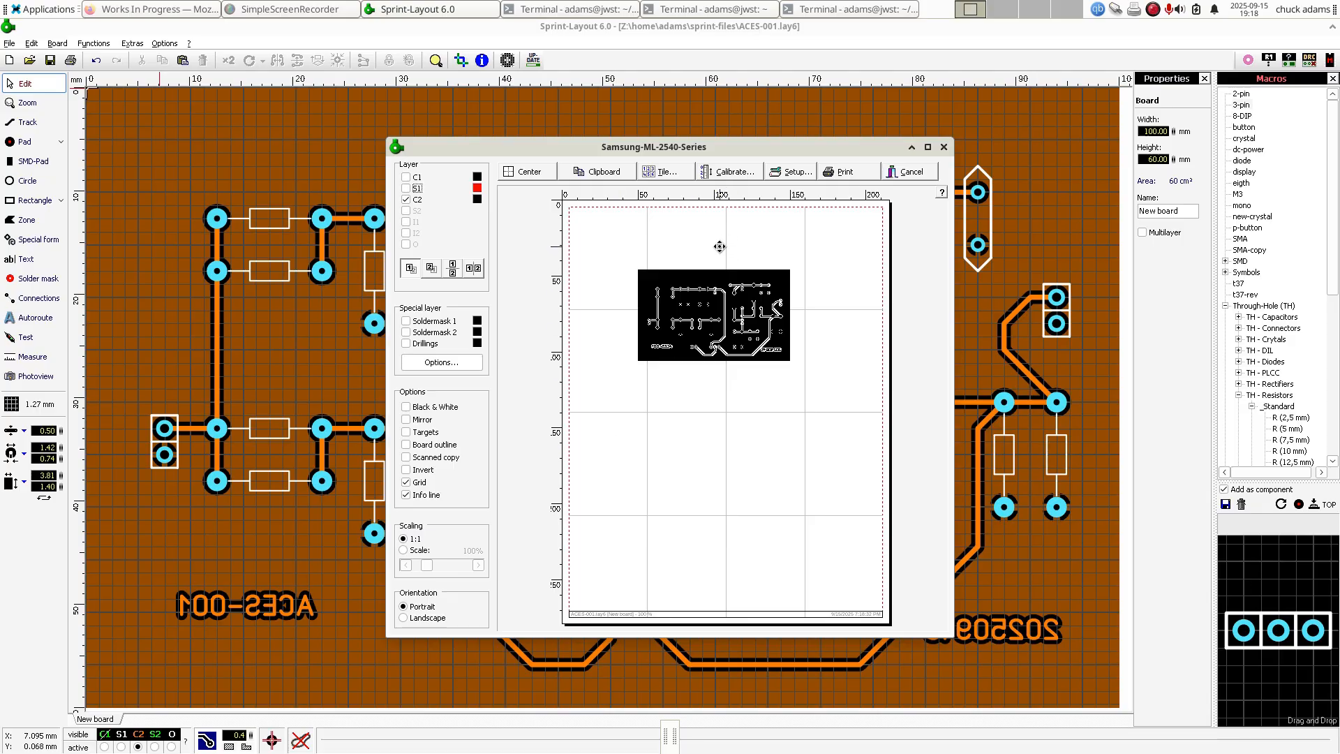
- Choose PDF as the output printer in the print setup
click(787, 172)
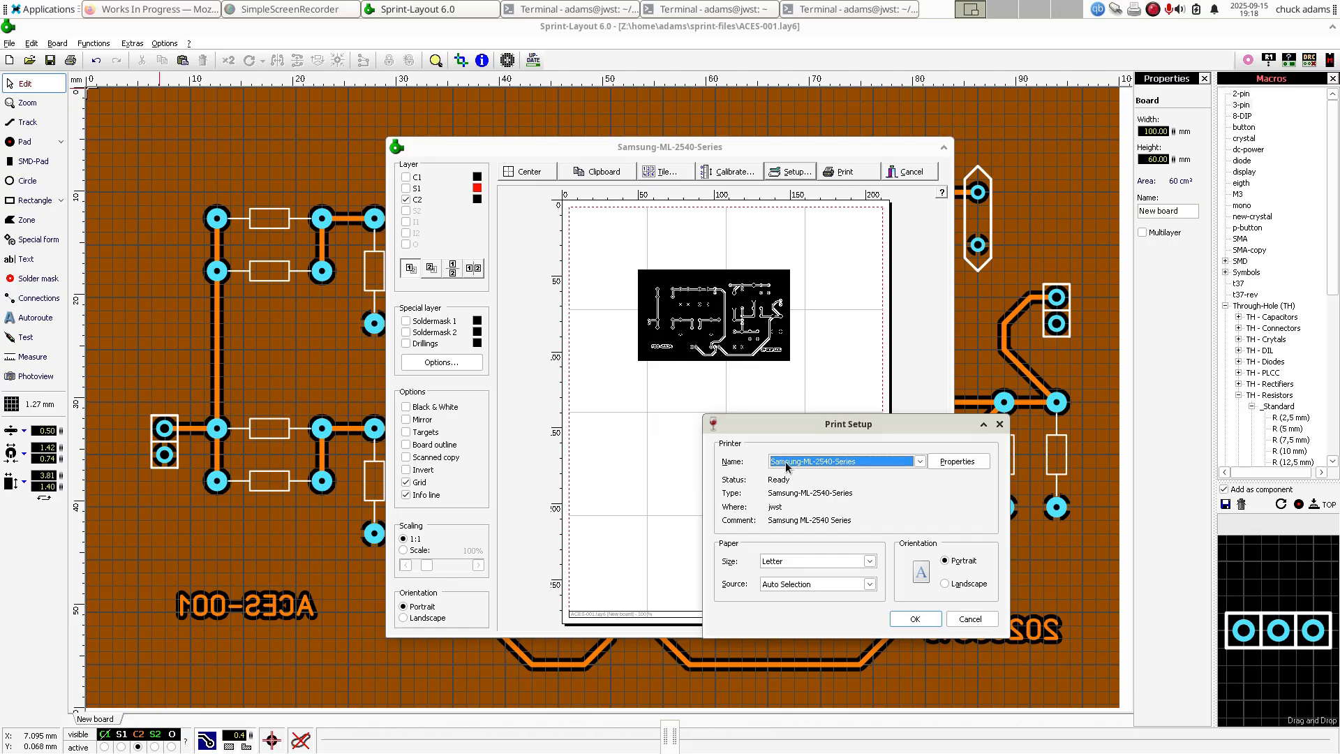
click(920, 462)
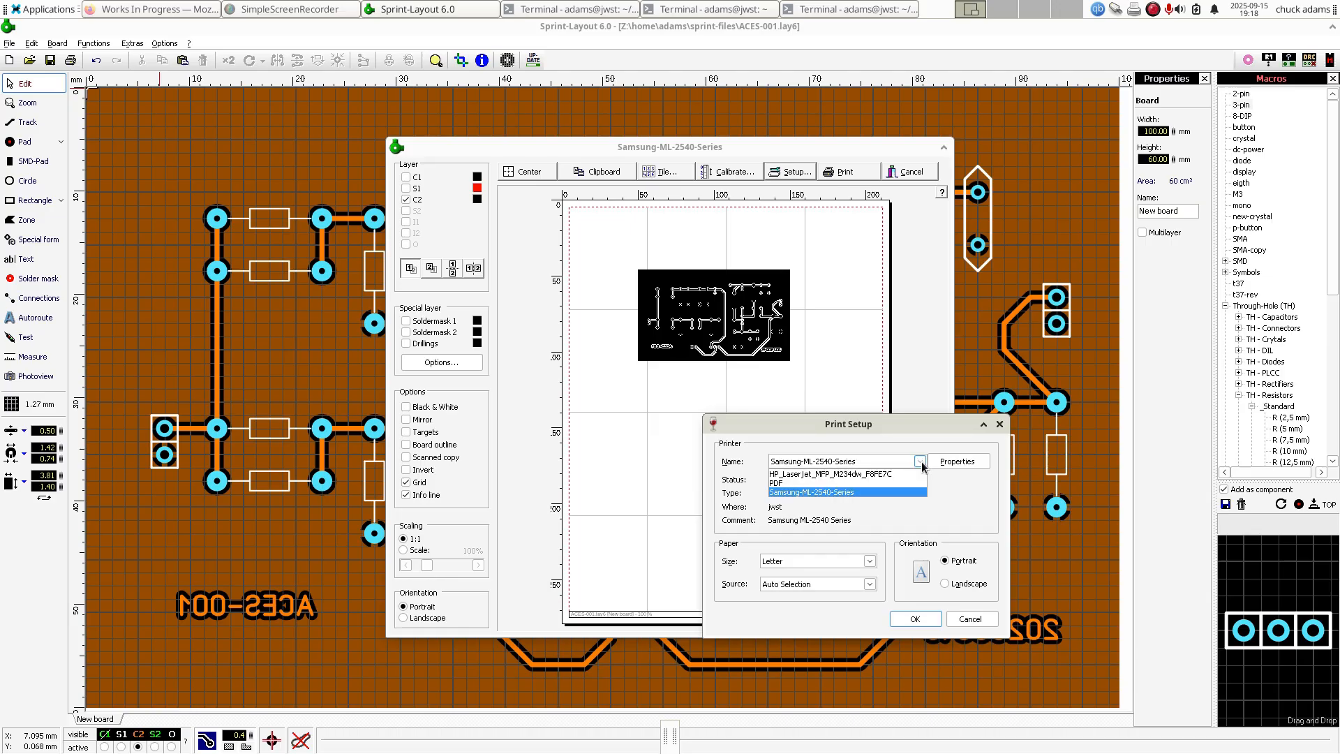
click(864, 482)
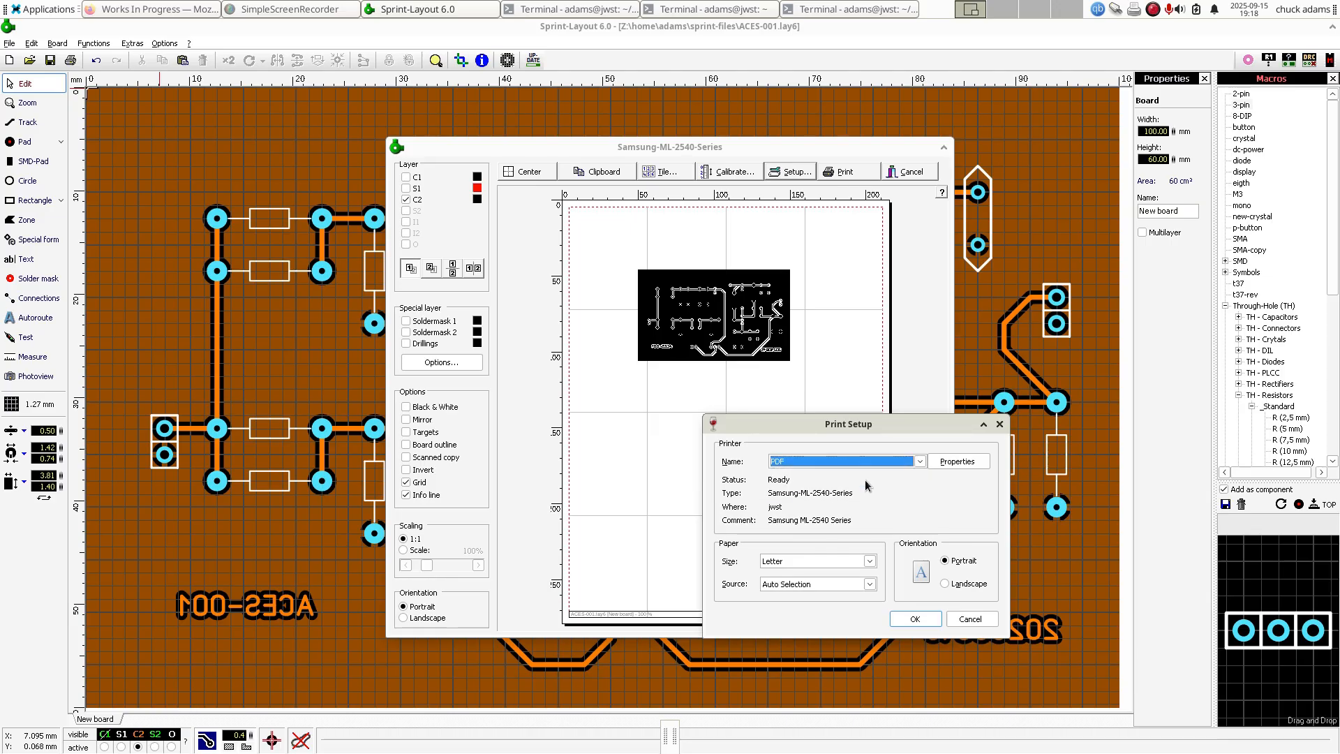
click(916, 618)
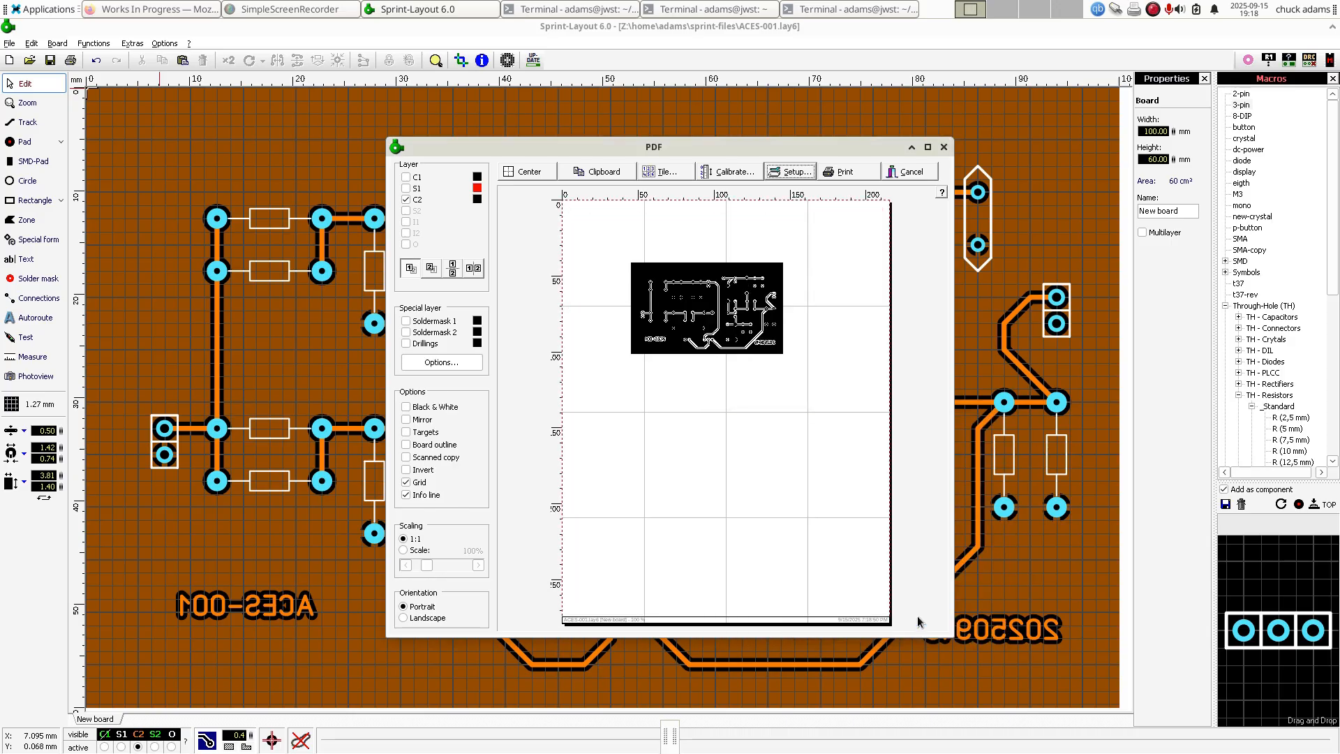
- Switch to the terminal editing aces.html and save and quit the file in vi
click(818, 10)
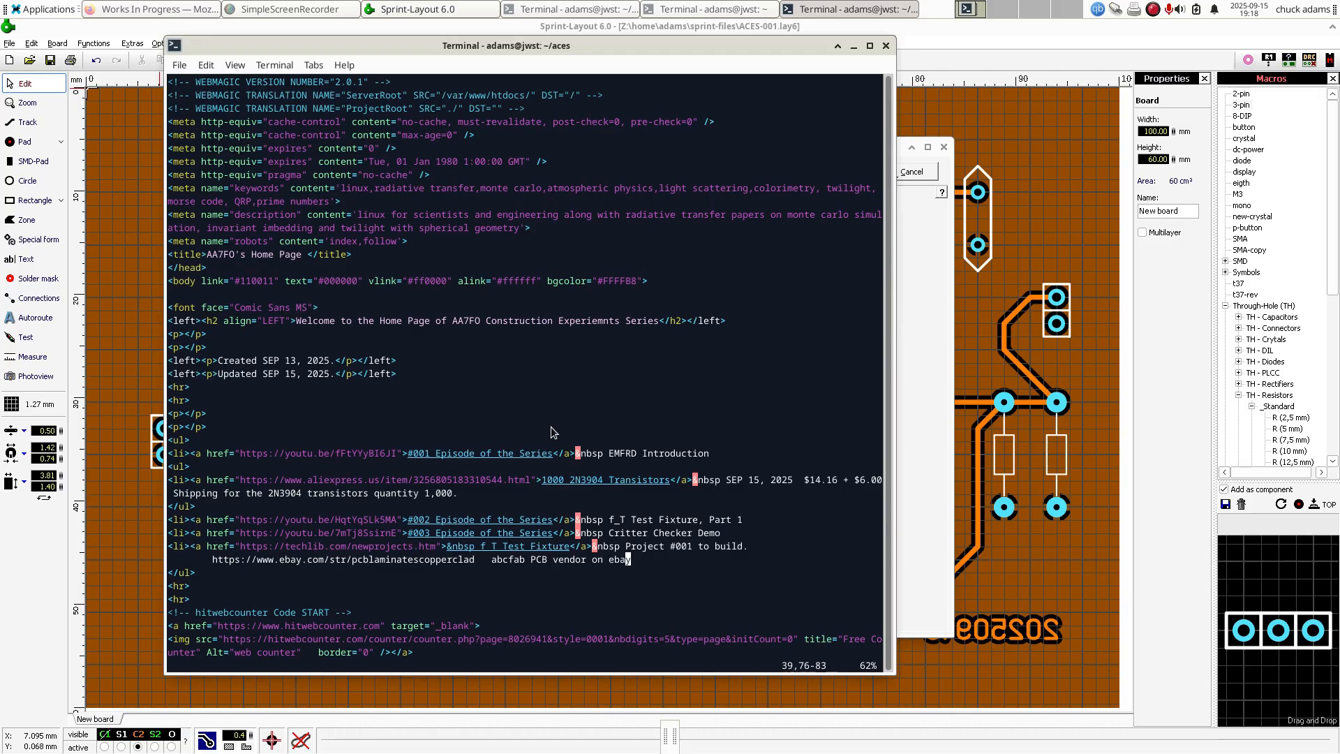
text(:wq)
key(Return)
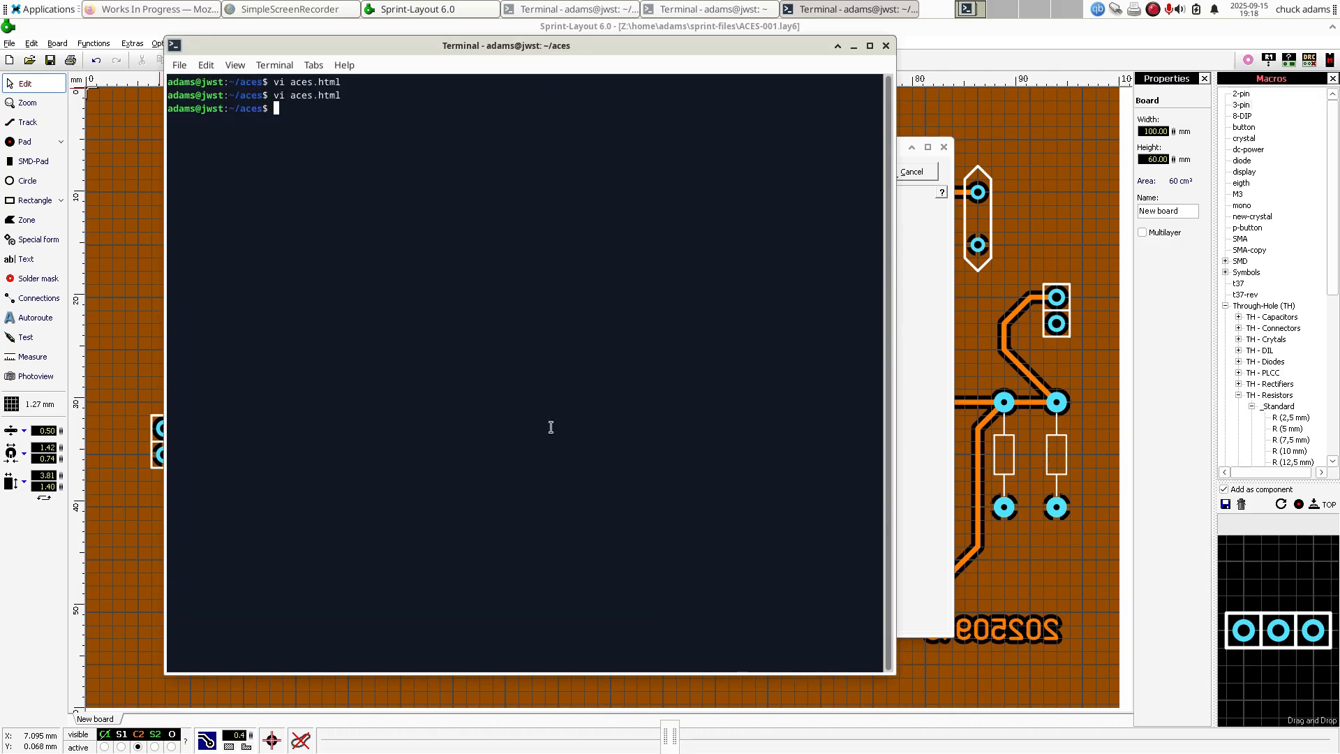
- Go to the PDF folder in the home directory and list its files
text(cd)
key(Return)
text(cd PDF)
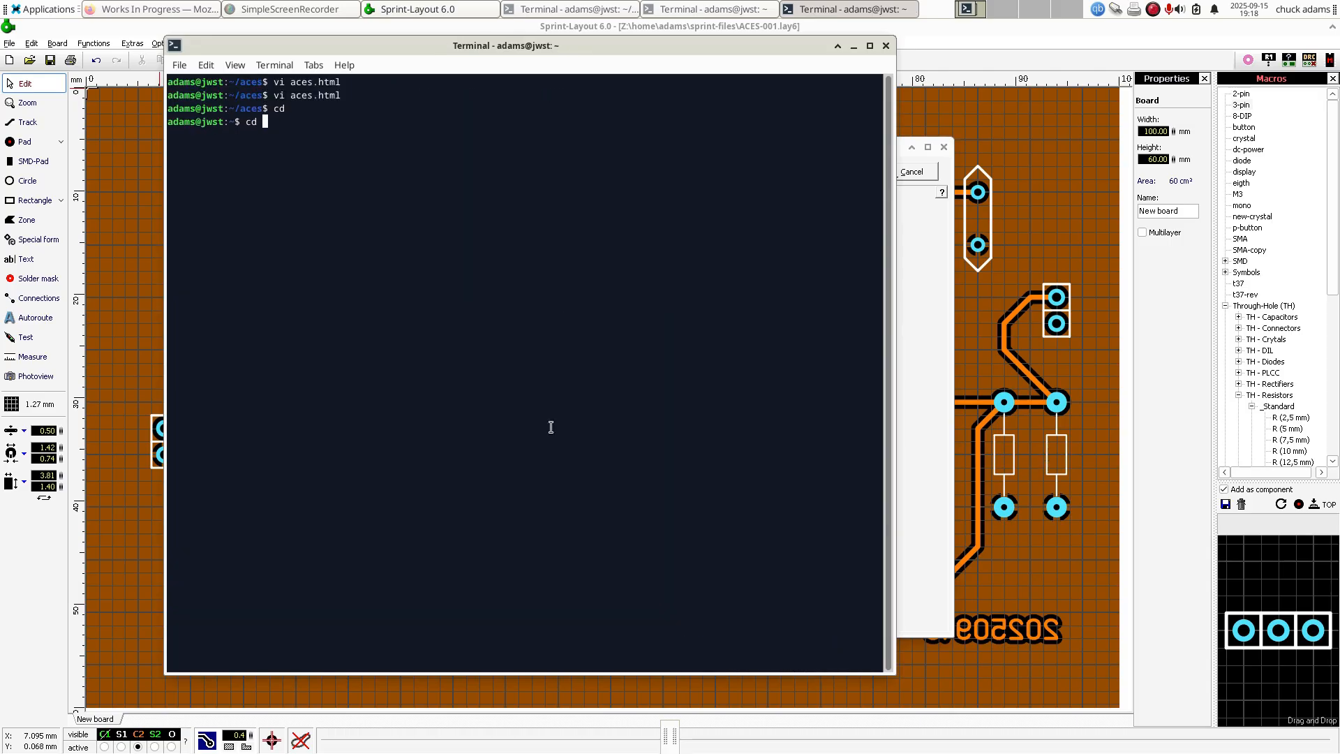
key(Return)
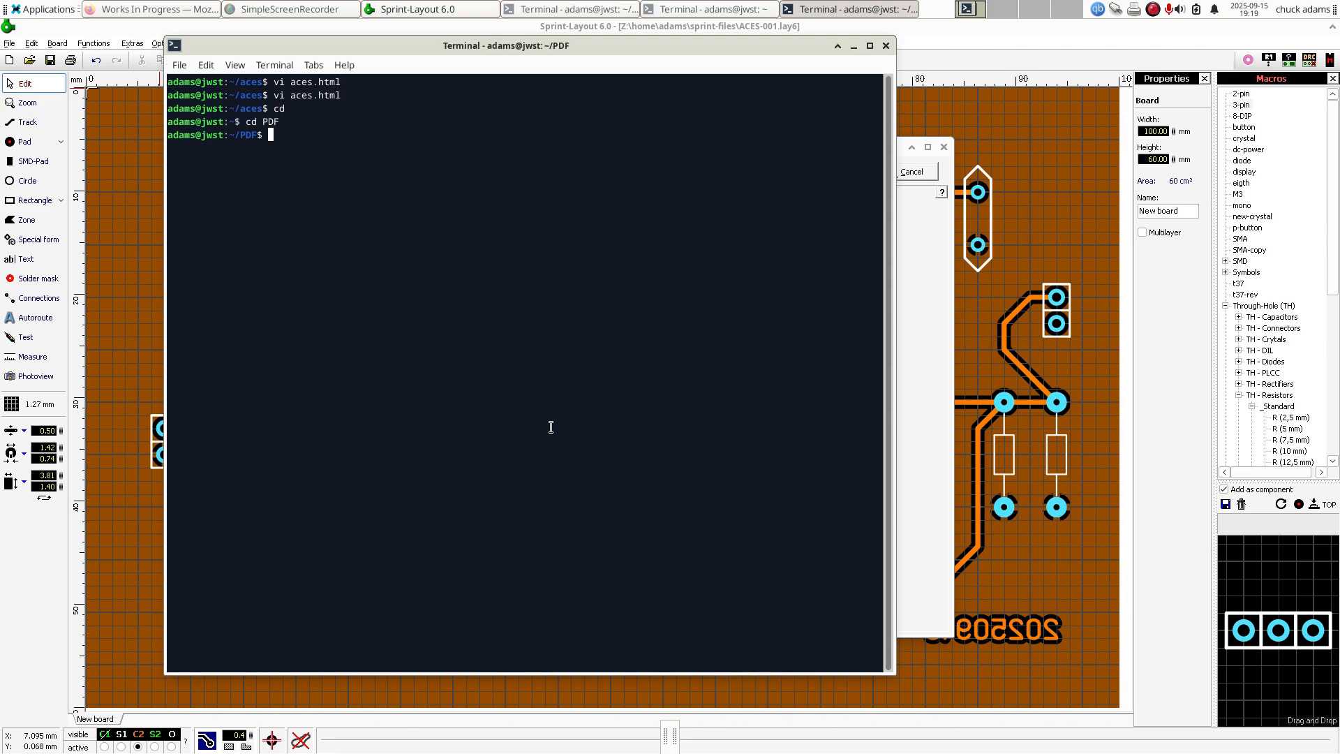
text(ls)
key(Return)
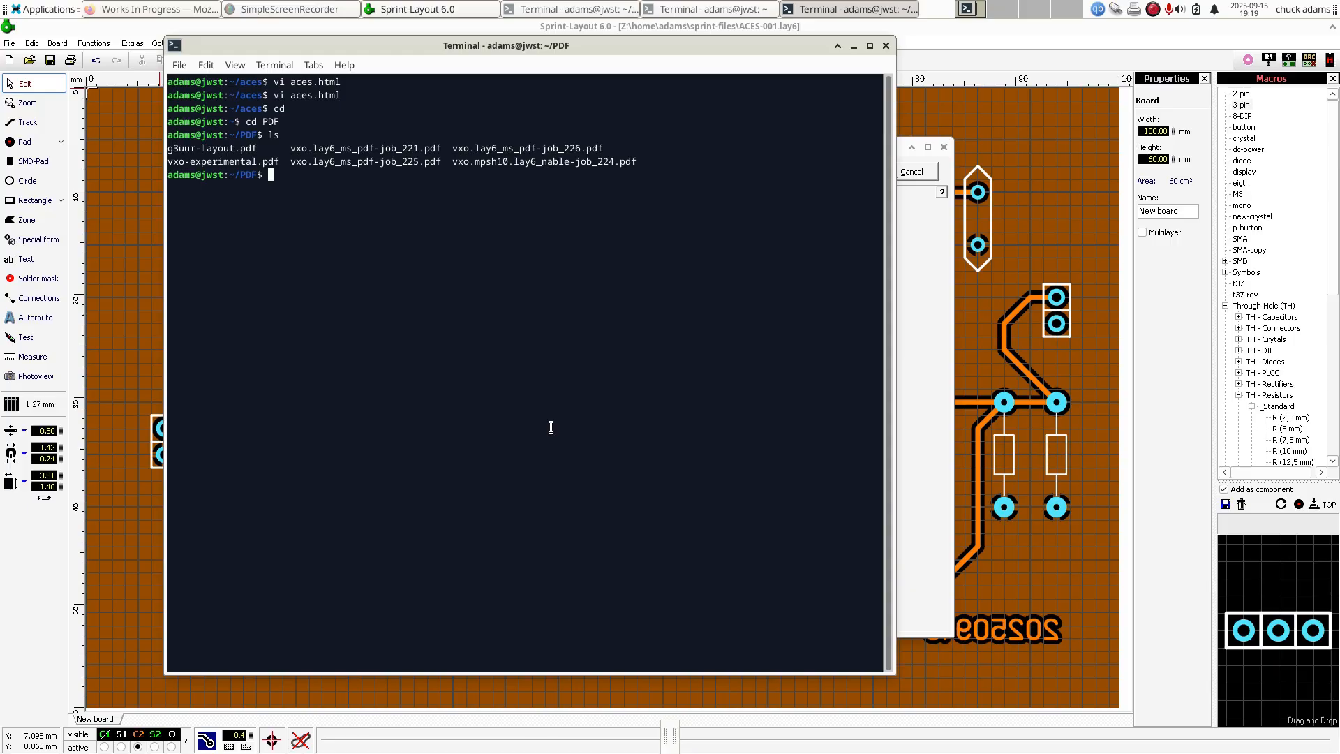
- Return to Sprint-Layout, print the C2 layer to PDF, and list the PDF folder again in the terminal
click(923, 240)
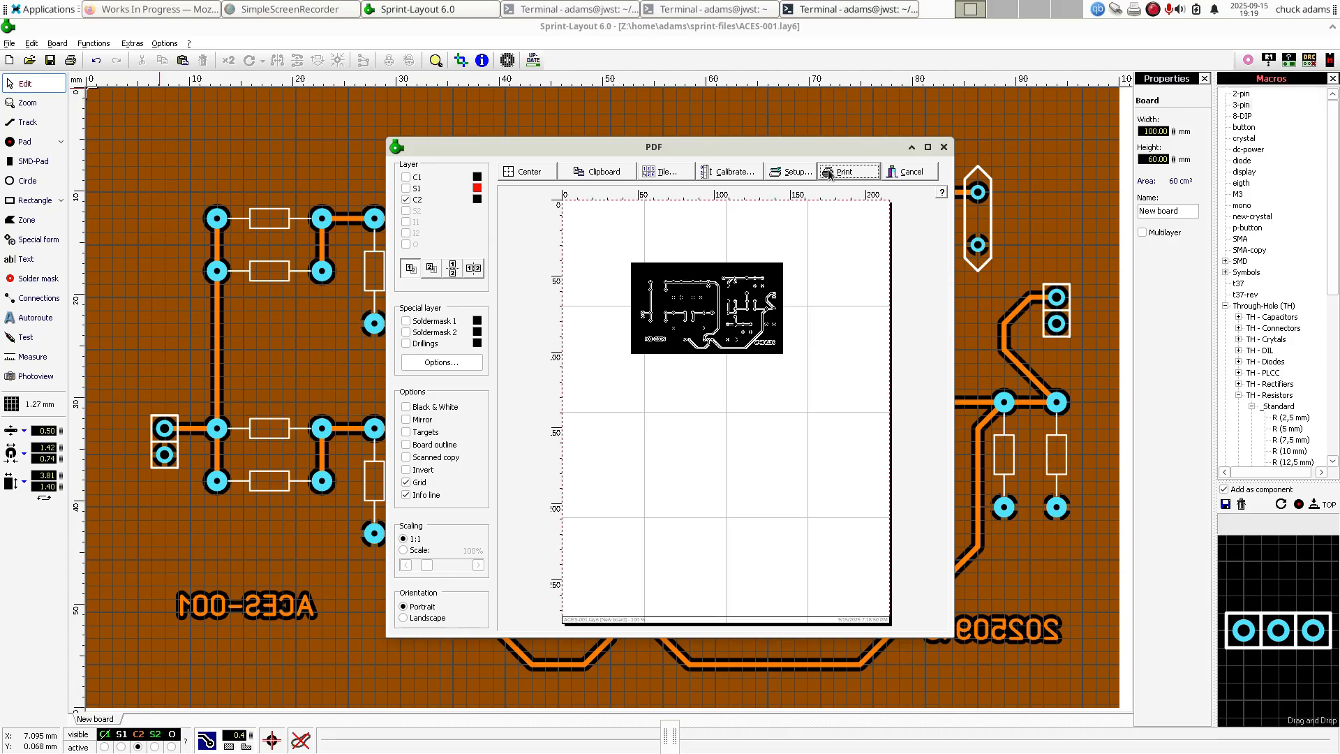
click(855, 10)
text(ls)
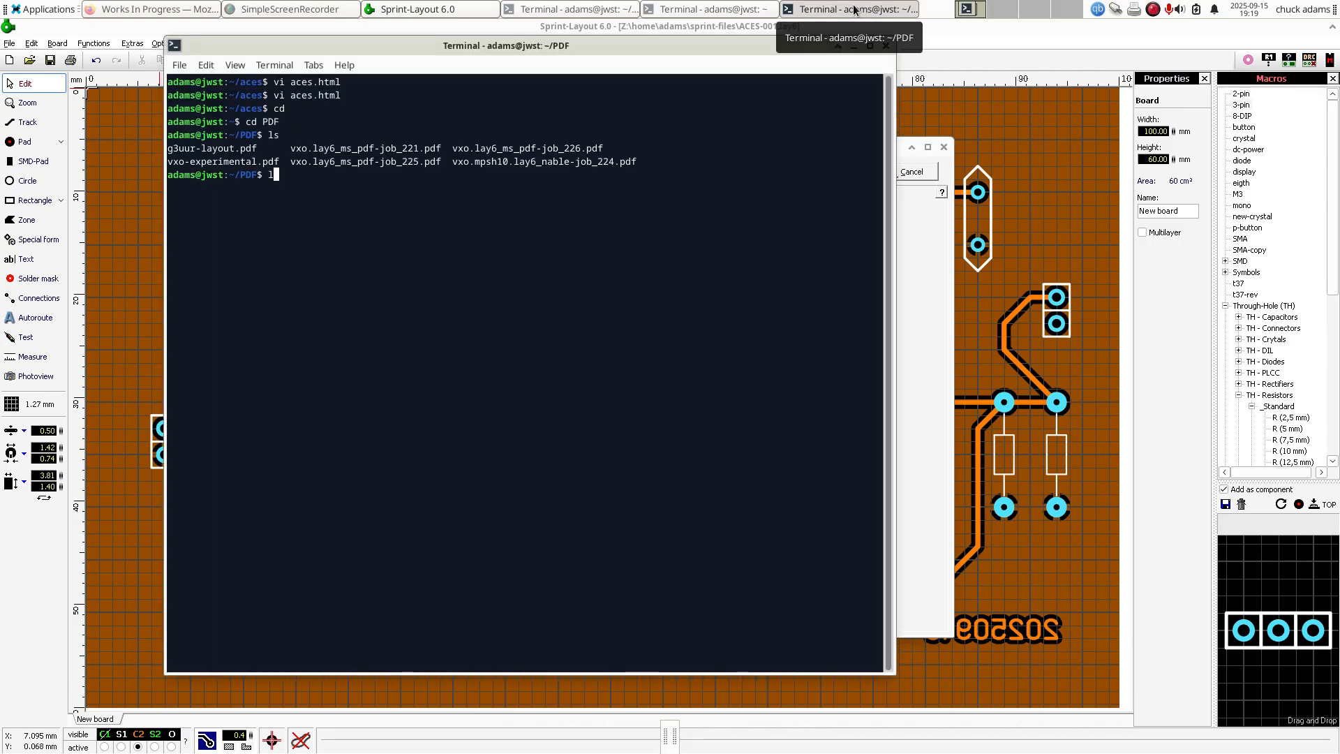
key(Return)
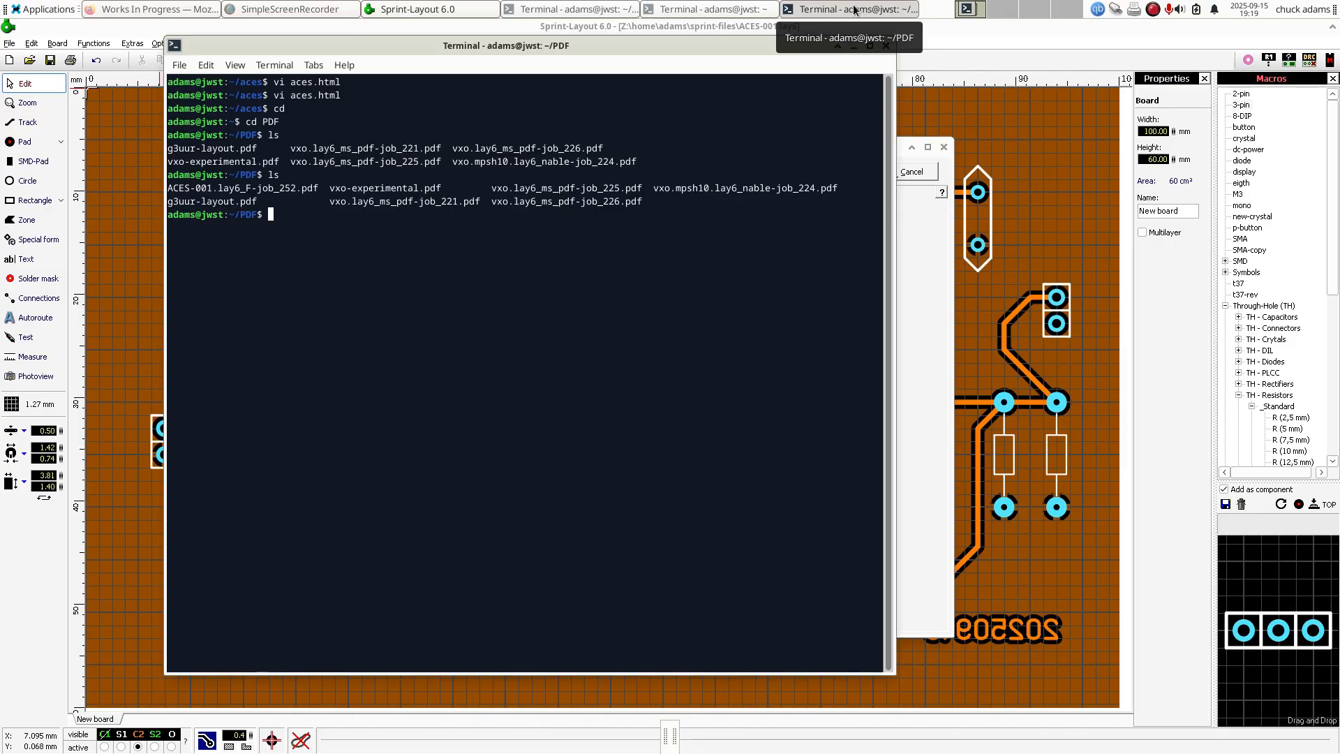
- Open the ACES PDF with evince ACES*, examine the printed C2 artwork, and return to Sprint-Layout
text(evince ACES*)
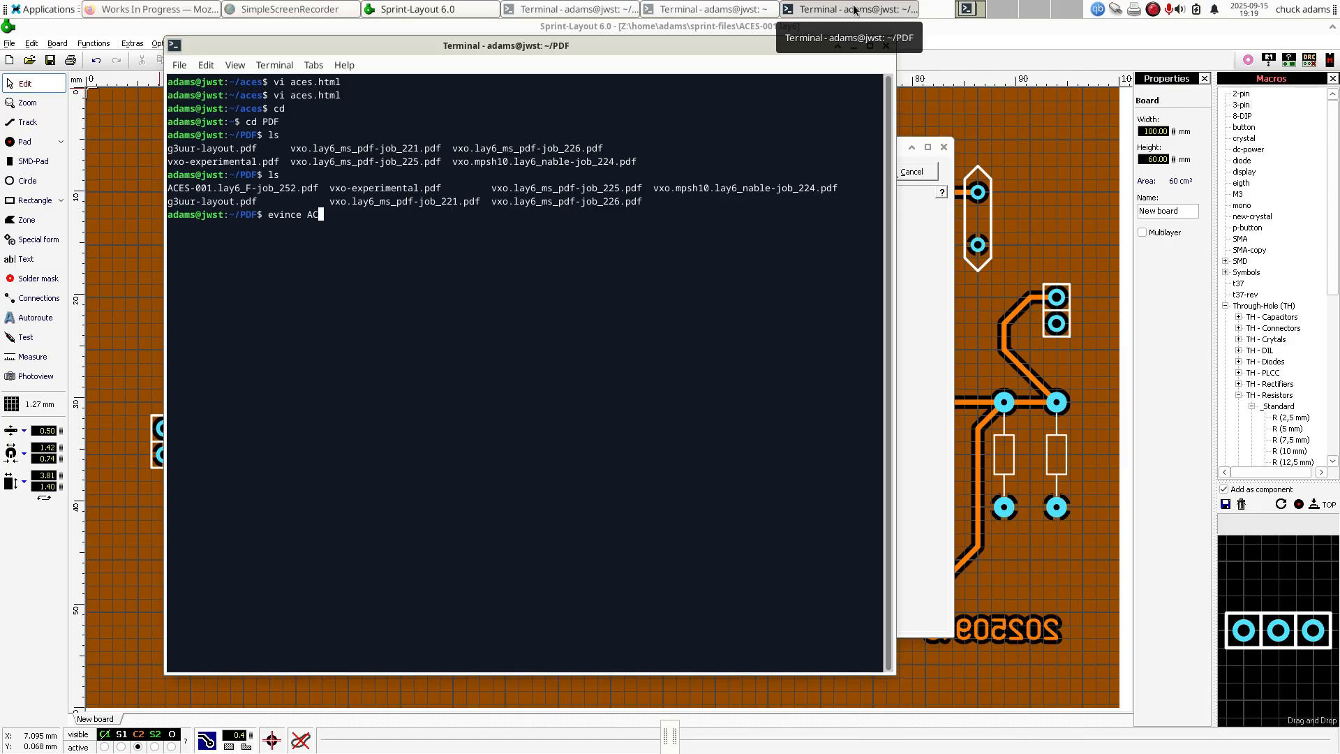
key(Return)
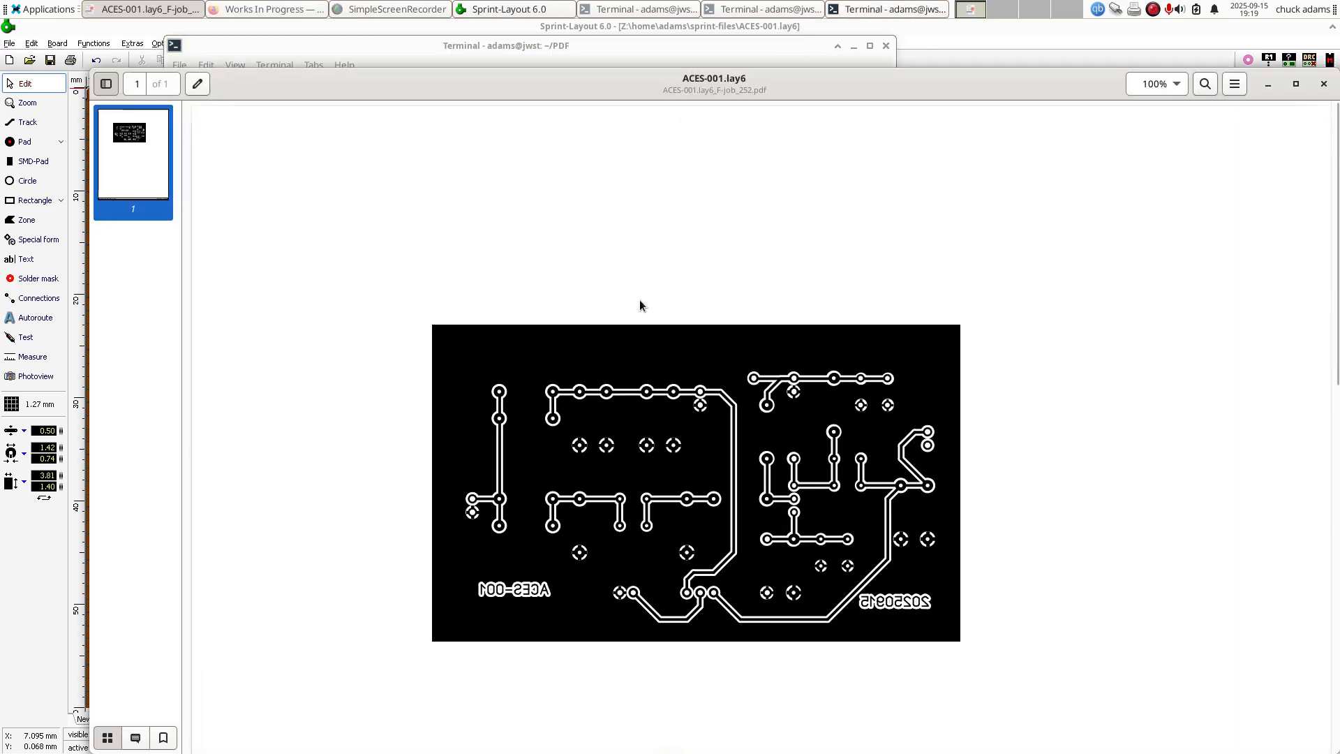
scroll(607, 302, down, 2)
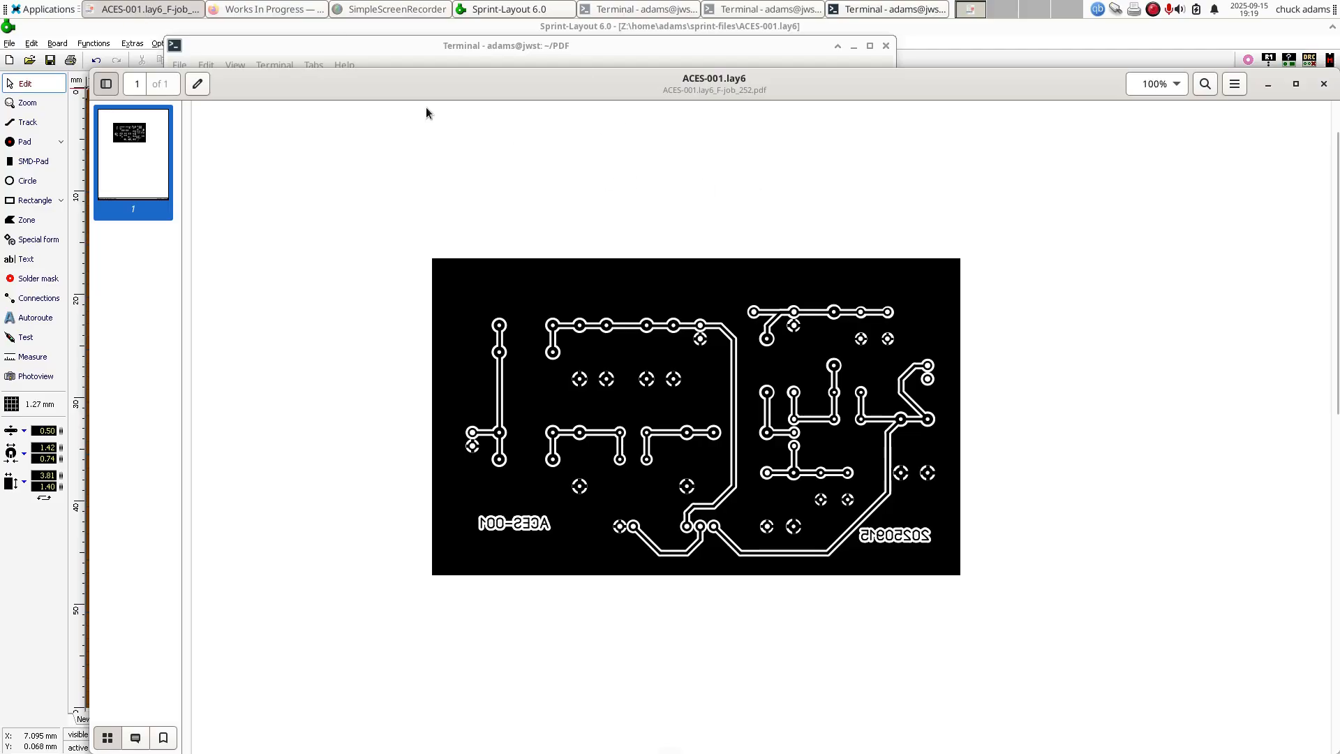
click(481, 12)
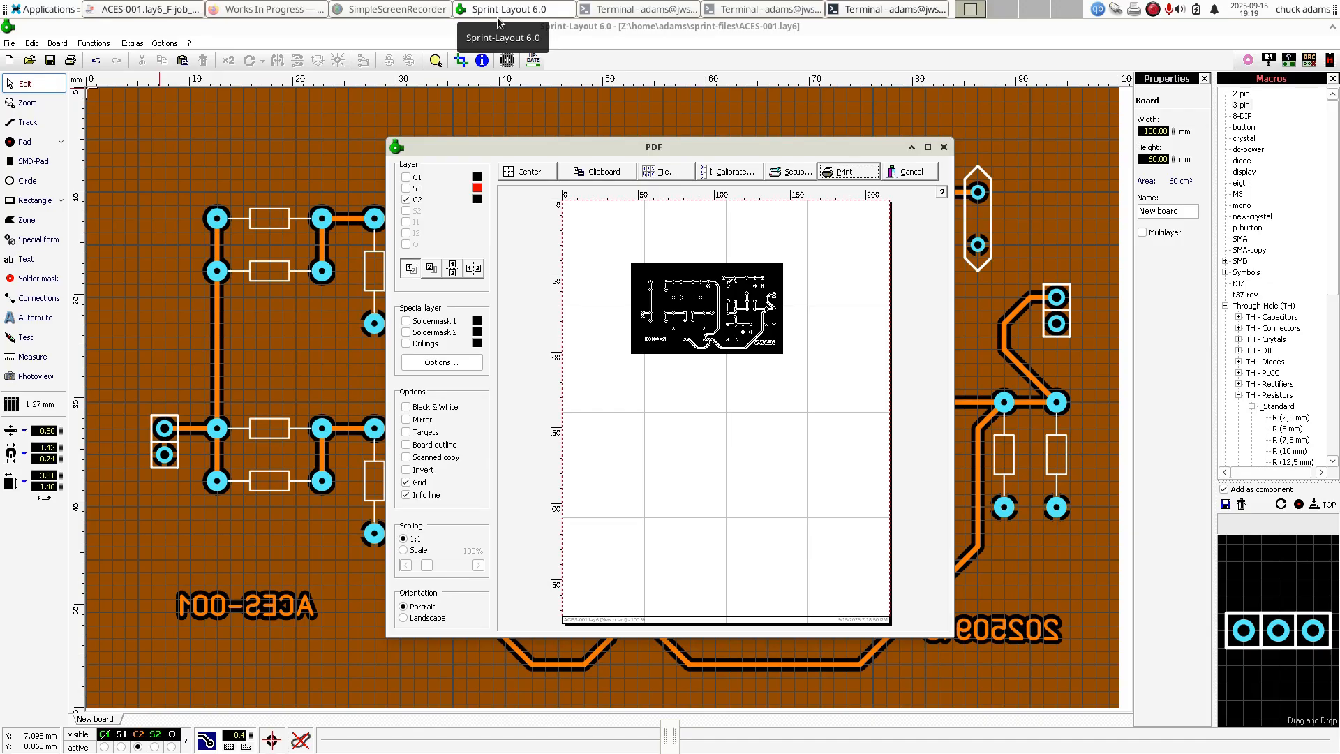
click(414, 15)
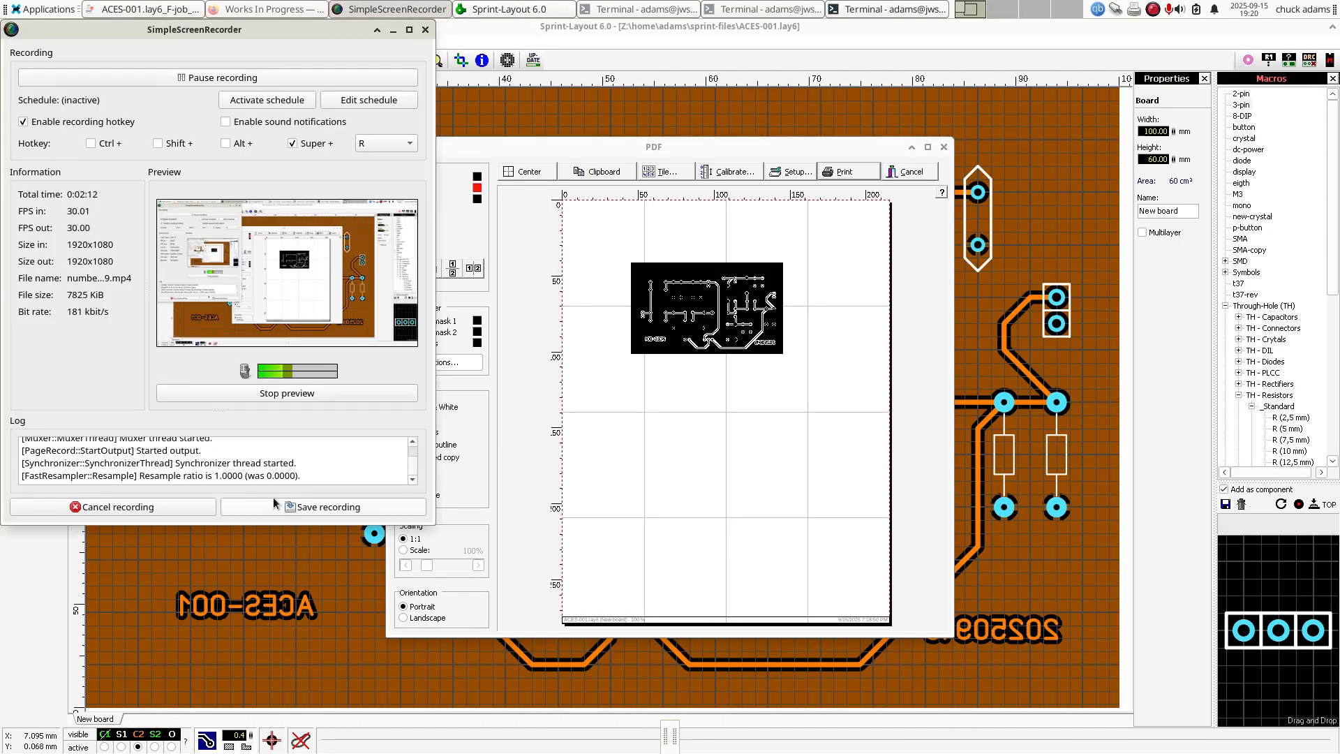